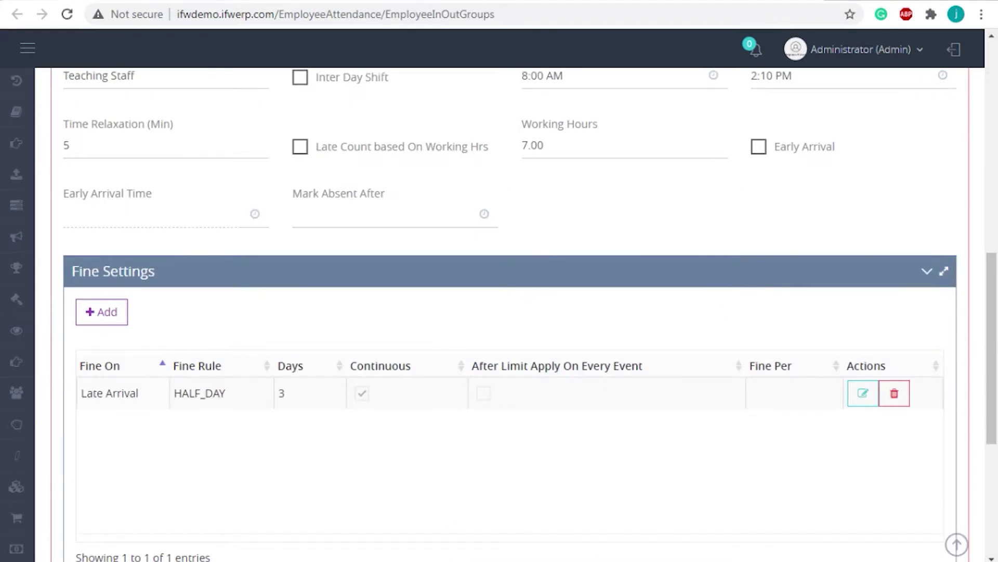
# Step: Enable Early Arrival for the Teaching Staff in-out group, set its Early Arrival Time to 6:00 PM, and disable Early Arrival again
pyautogui.moveTo(988, 293); pyautogui.dragTo(984, 84)
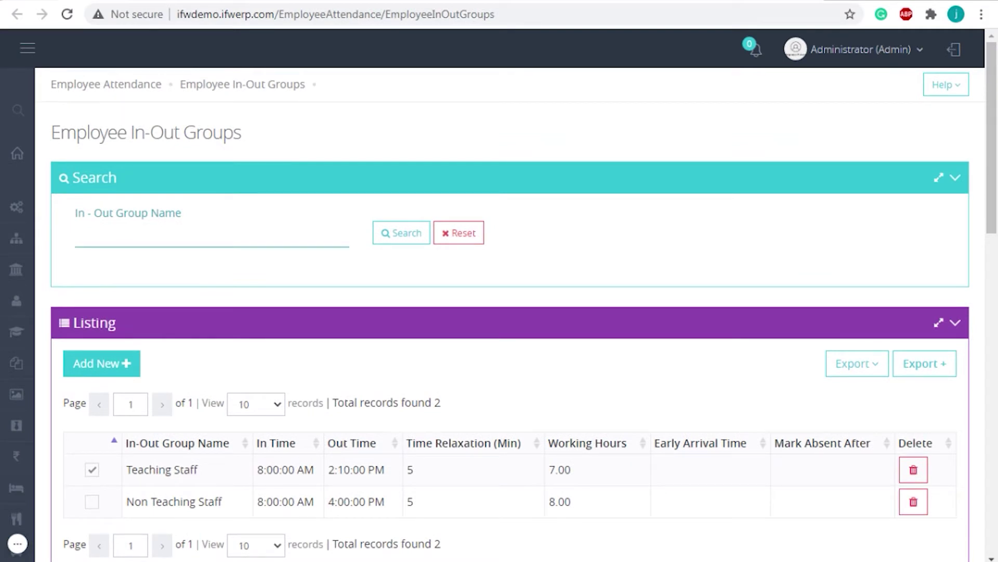
pyautogui.moveTo(996, 161); pyautogui.dragTo(995, 336)
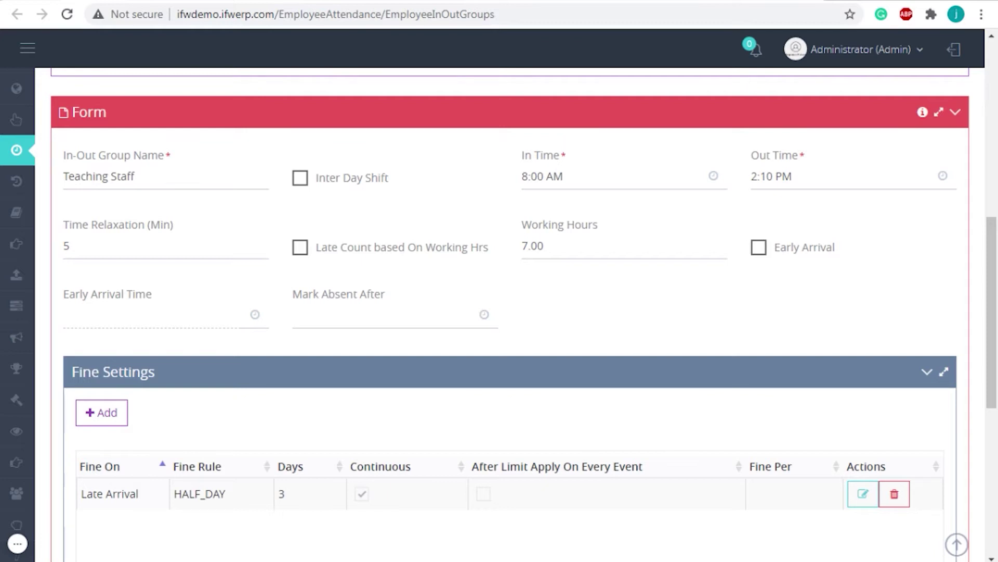
pyautogui.click(766, 255)
pyautogui.click(130, 315)
pyautogui.click(624, 306)
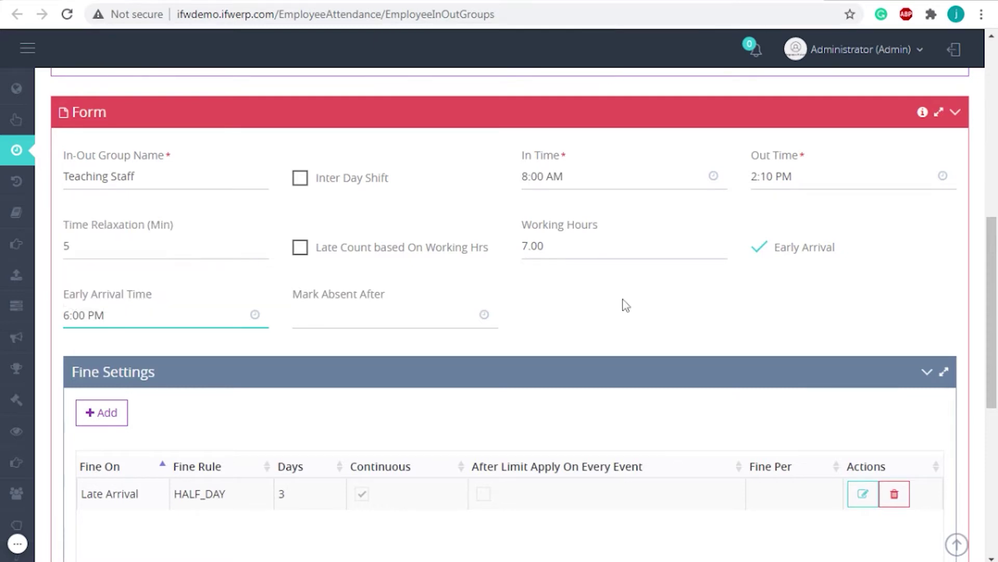
pyautogui.click(766, 252)
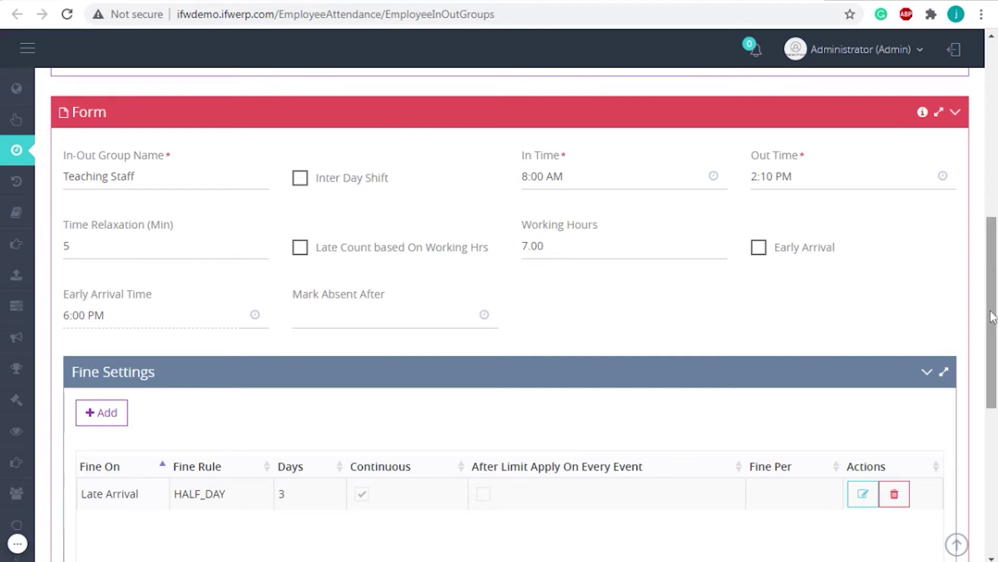
# Step: Open the Late Arrival fine rule for editing, switch it to Take Fine and try the Take Fine On choices, returning to Late Arrival
pyautogui.moveTo(993, 319); pyautogui.dragTo(993, 341)
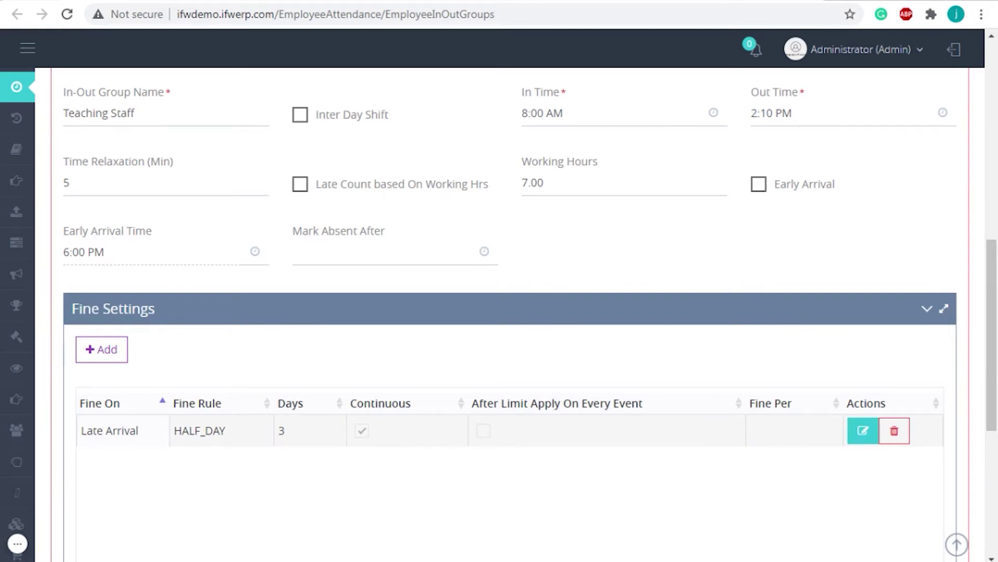
pyautogui.click(861, 444)
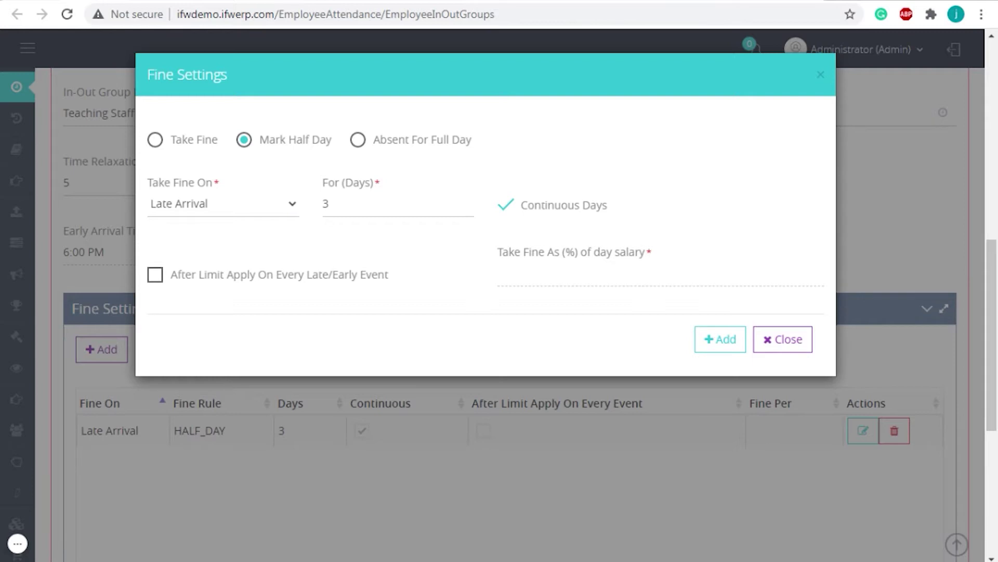
pyautogui.click(156, 143)
pyautogui.click(252, 214)
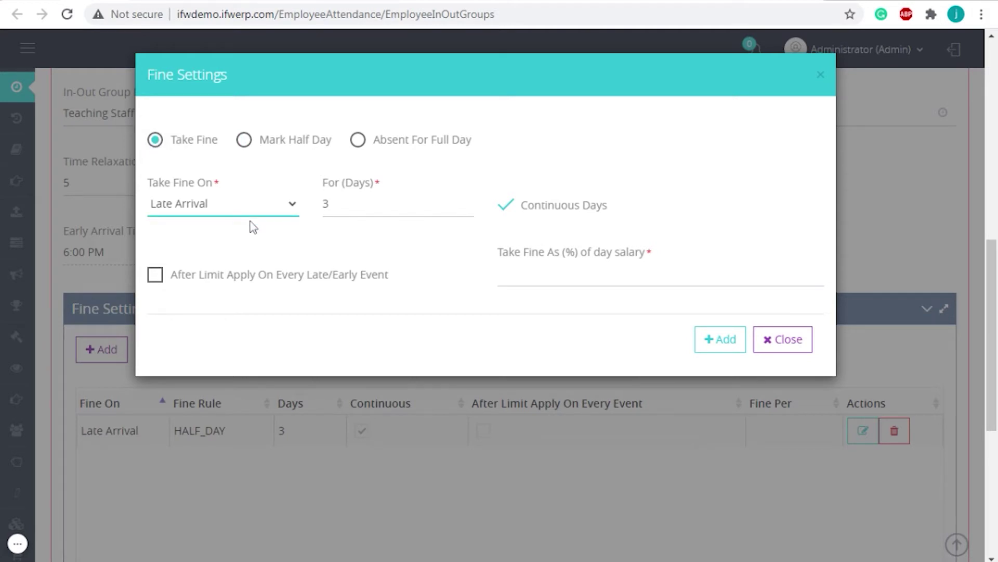
pyautogui.click(252, 227)
pyautogui.click(230, 271)
pyautogui.click(249, 235)
pyautogui.click(230, 252)
pyautogui.click(356, 216)
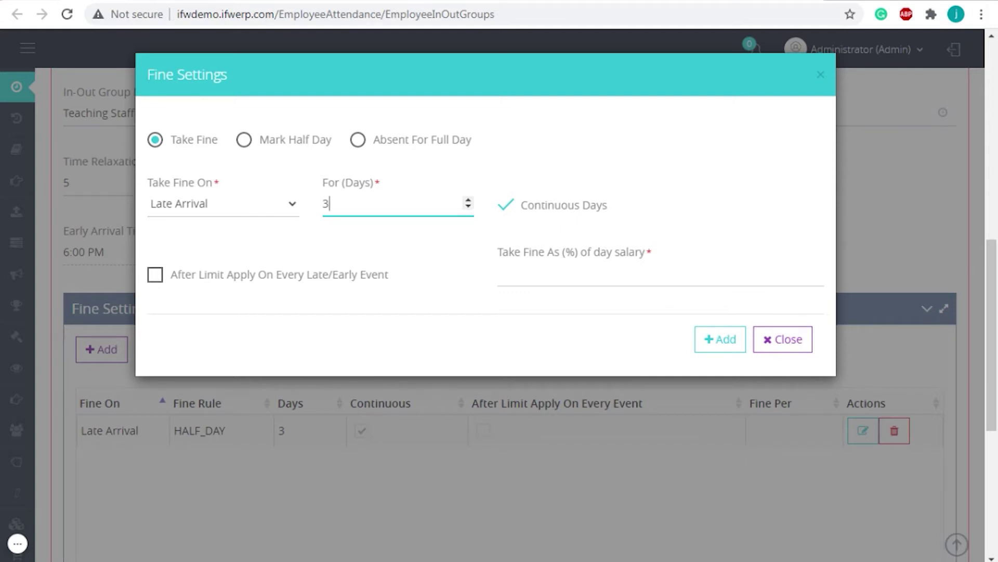
# Step: Try a fine percentage of 2, the Mark Half Day rule and the Absent For Full Day rule, and close the fine settings without adding
pyautogui.click(555, 278)
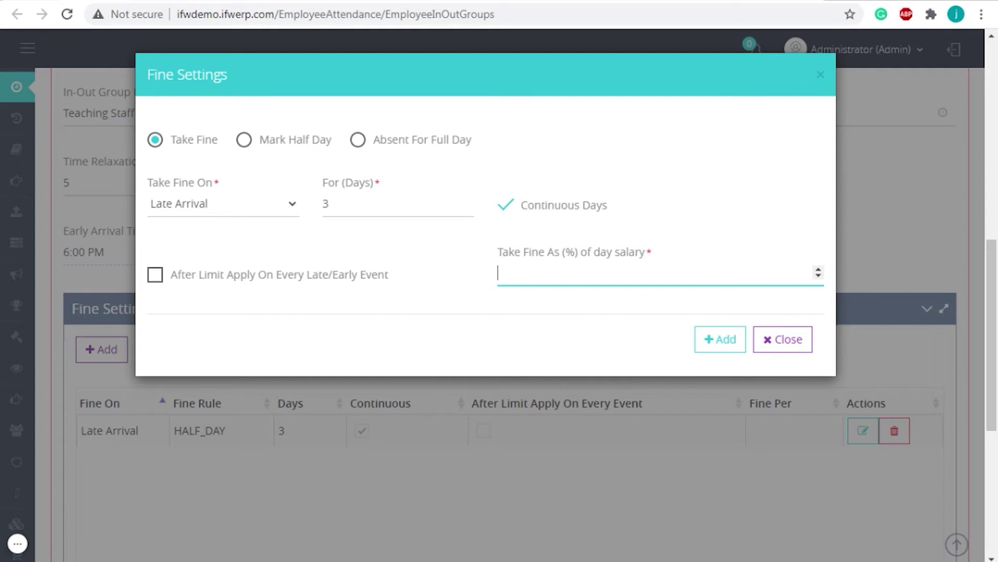
pyautogui.write('2')
pyautogui.press('BackSpace')
pyautogui.click(246, 146)
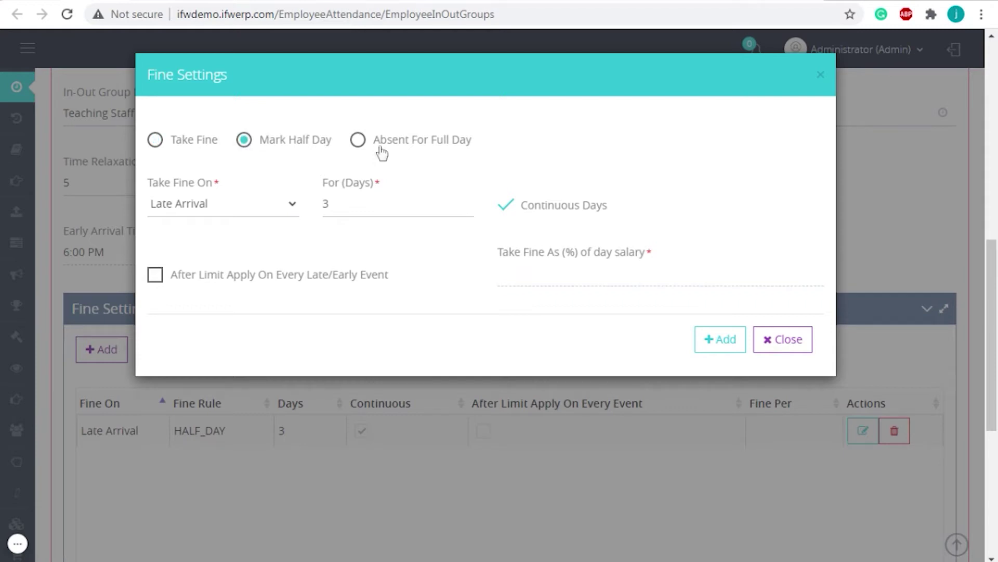
pyautogui.click(359, 152)
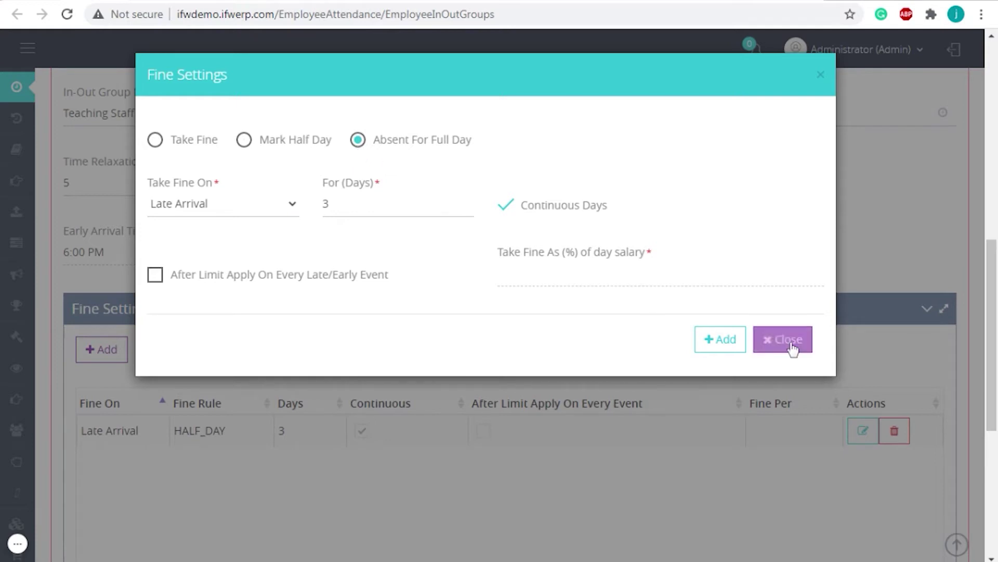
pyautogui.click(769, 354)
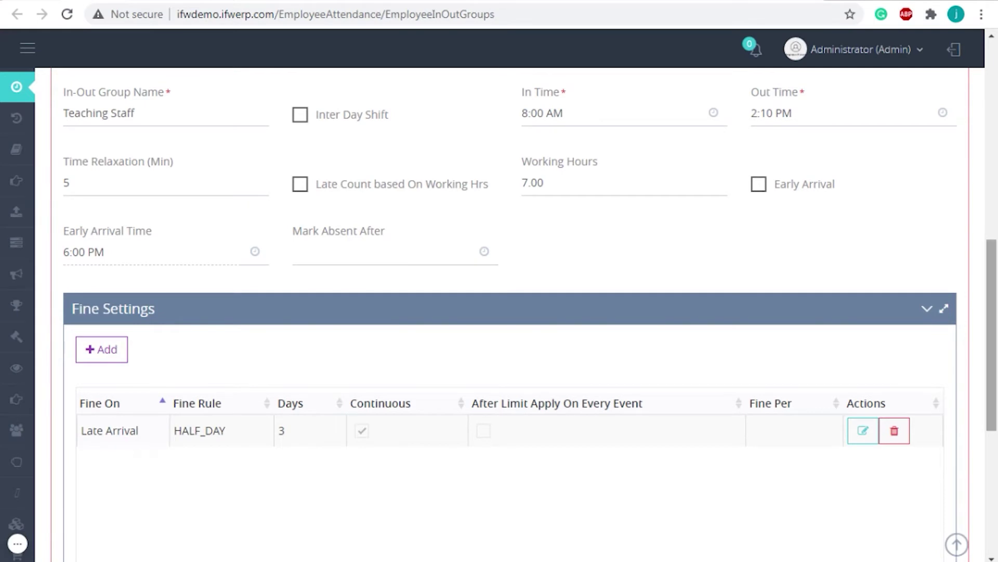
# Step: Examine the attendance groups' employee assignments and the HR Disciplinary Action search for late comers
pyautogui.scroll(2, 960, 306)
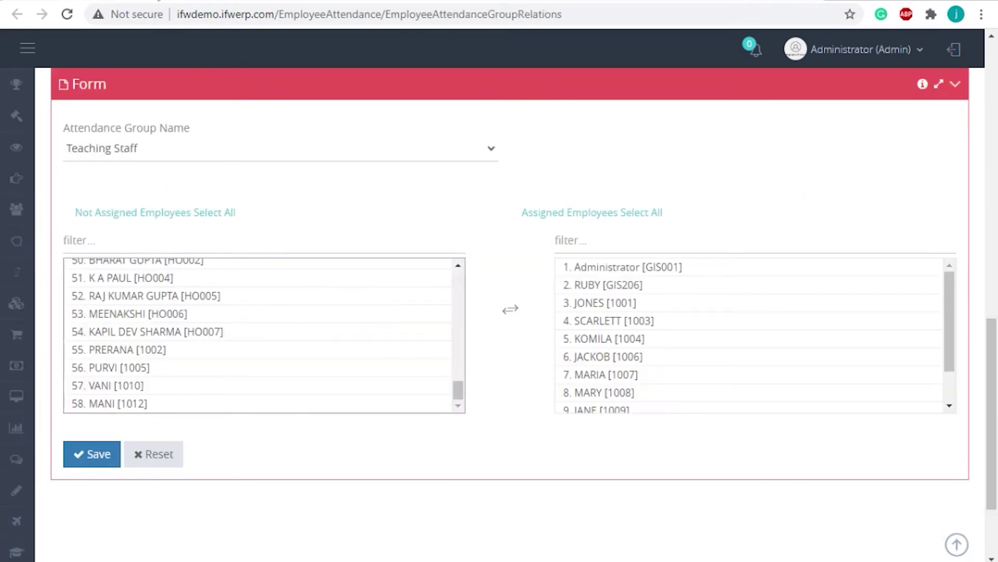
pyautogui.scroll(2, 995, 281)
pyautogui.scroll(10, 993, 273)
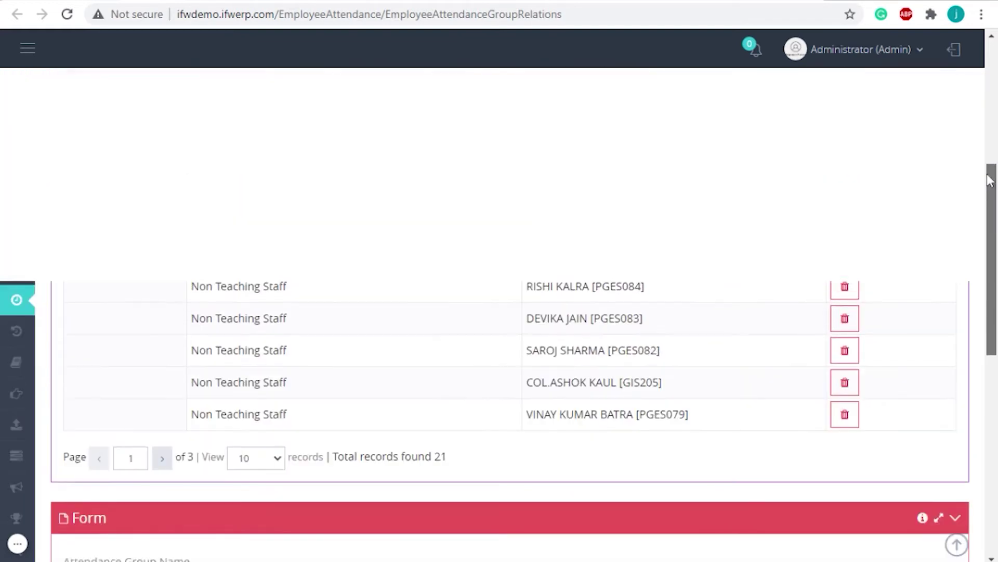
pyautogui.scroll(2, 987, 112)
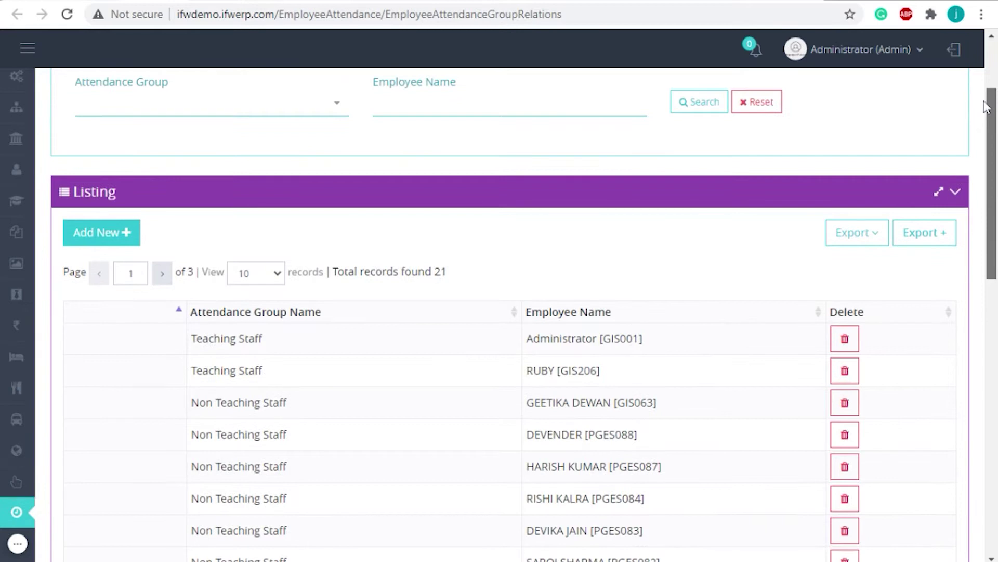
pyautogui.moveTo(987, 107); pyautogui.dragTo(987, 95)
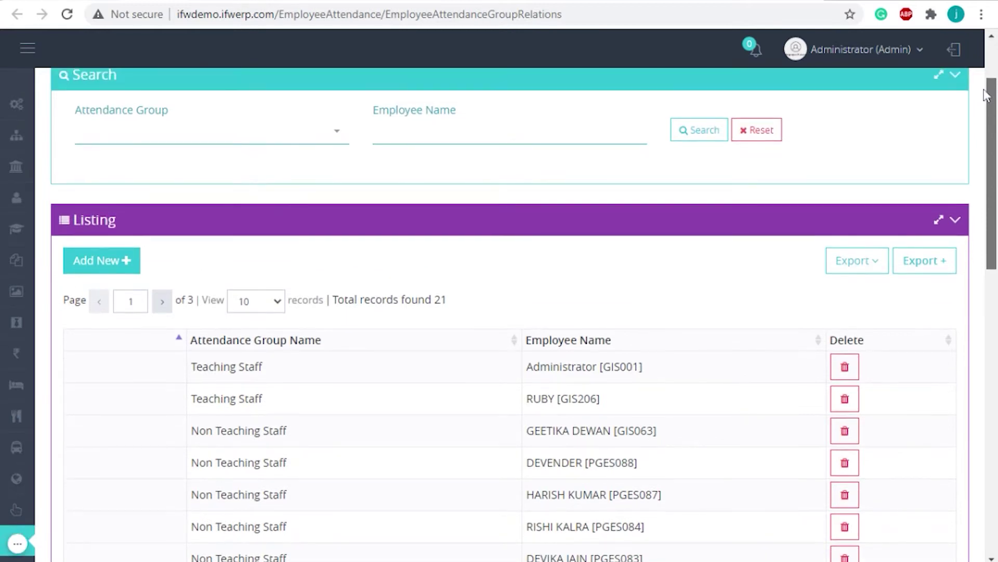
pyautogui.moveTo(994, 119); pyautogui.dragTo(995, 332)
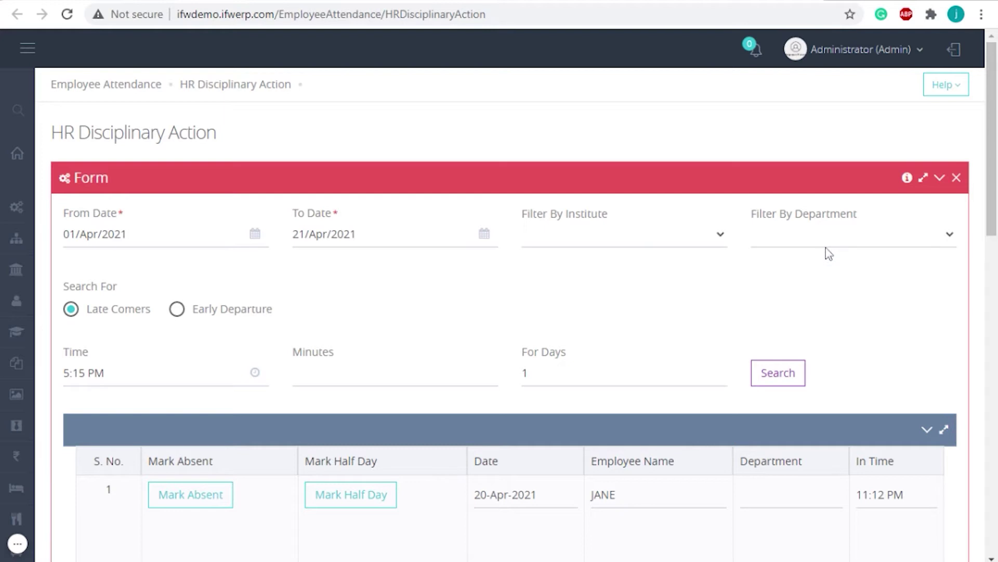
pyautogui.scroll(-1, 994, 203)
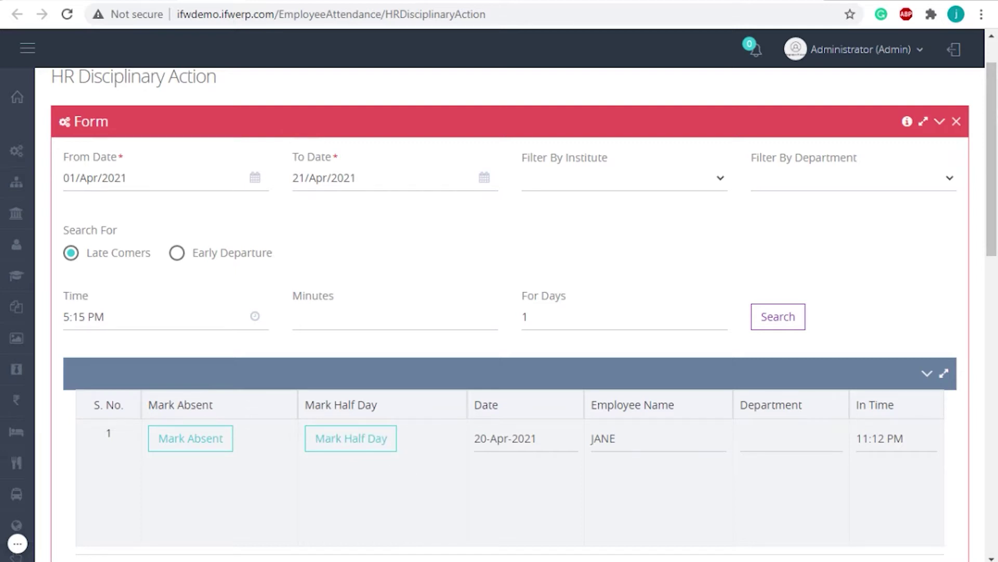
# Step: Start a new attendance group swap from 01-Apr-2021 to 16-Apr-2021 for a Teaching Staff employee and fill the From Group Employees list
pyautogui.click(274, 3)
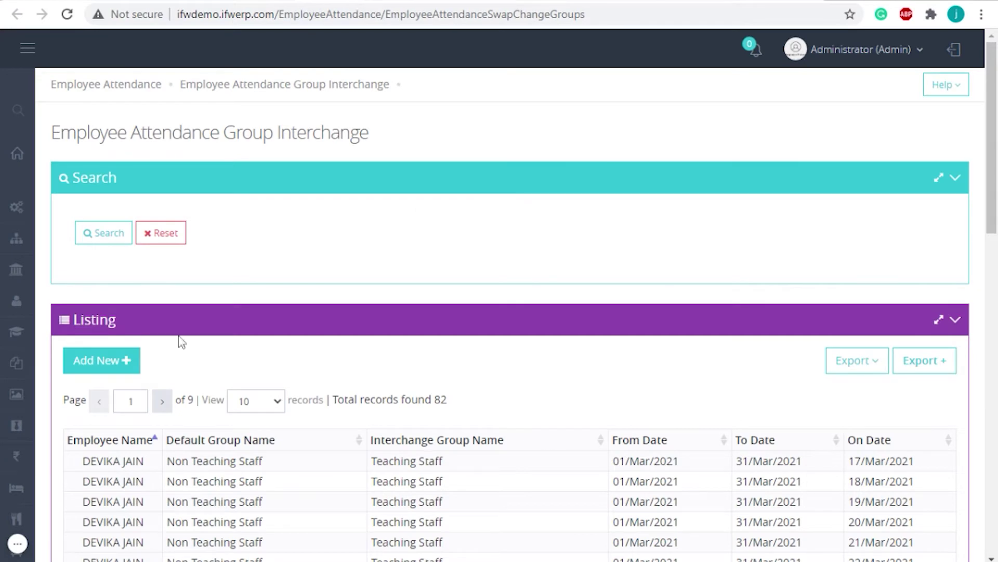
pyautogui.click(126, 370)
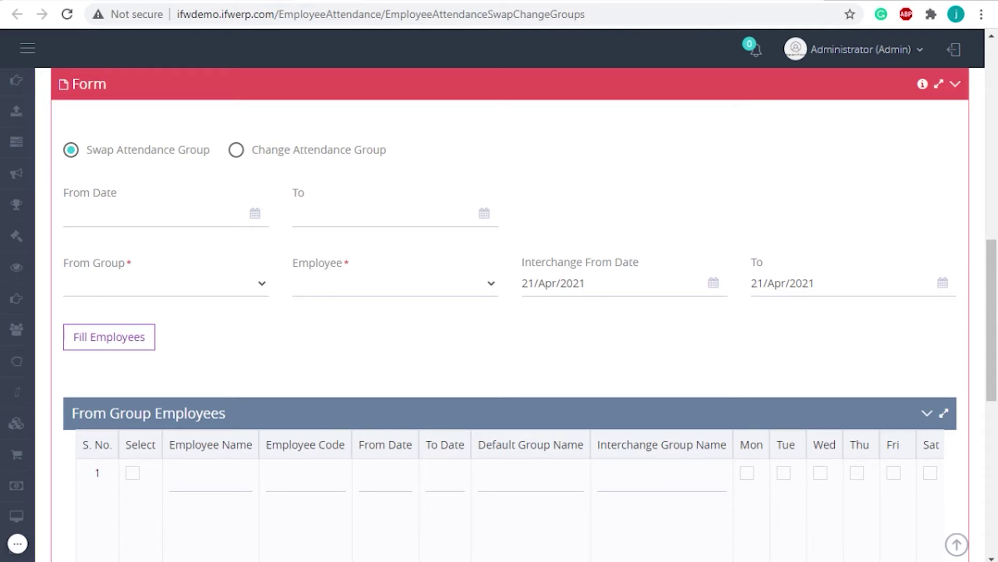
pyautogui.click(156, 213)
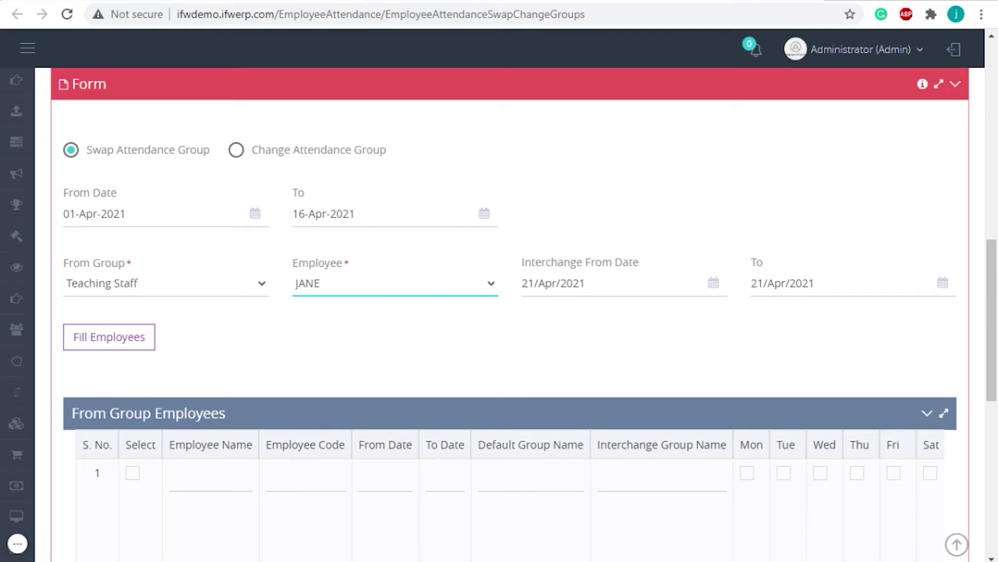
pyautogui.click(127, 351)
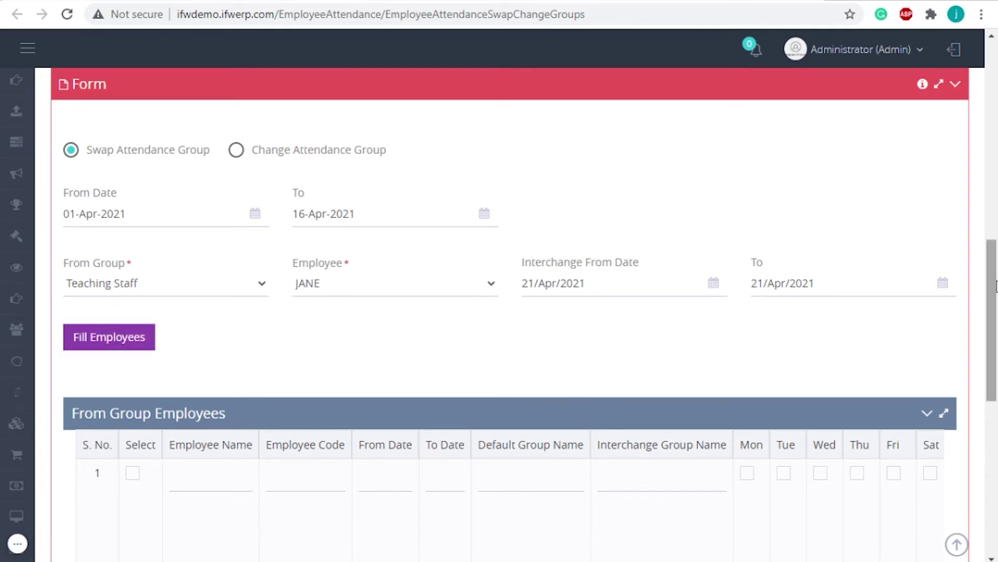
# Step: Select the listed employee in the From Group Employees table and check its weekday columns
pyautogui.moveTo(995, 309); pyautogui.dragTo(995, 336)
pyautogui.scroll(-2, 995, 335)
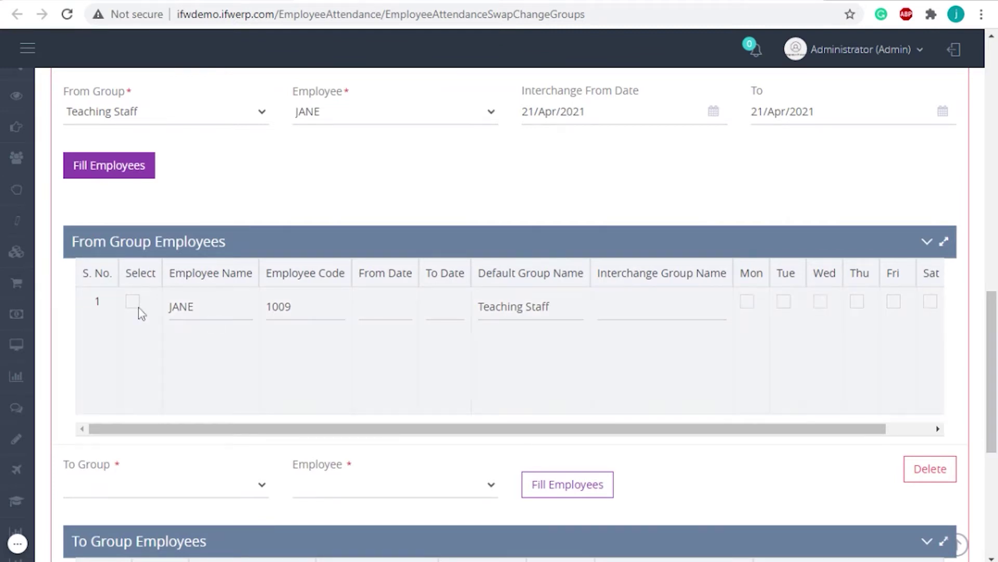
pyautogui.click(124, 307)
pyautogui.click(131, 302)
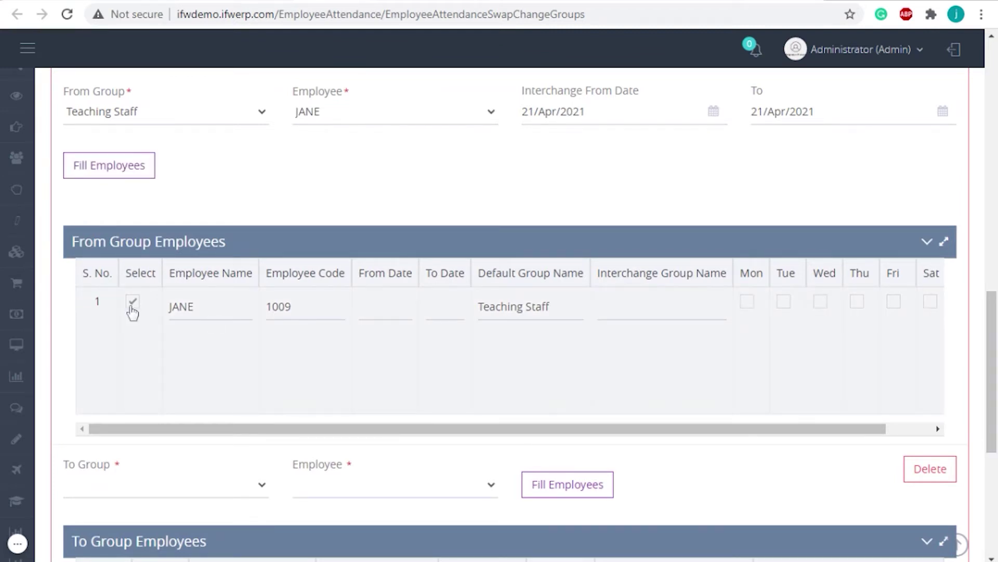
pyautogui.moveTo(577, 429); pyautogui.dragTo(747, 433)
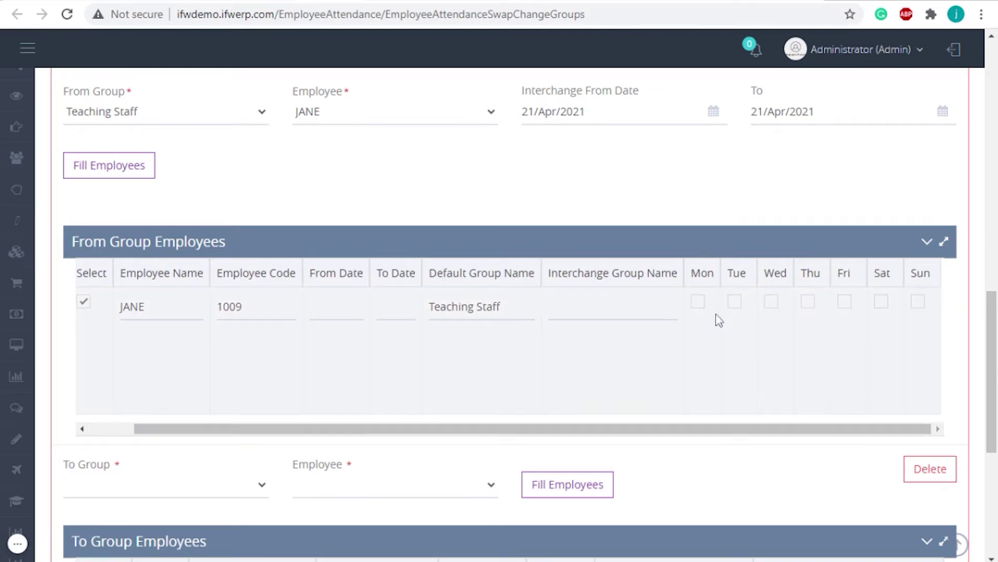
# Step: Set the swap's To Group to Teaching Staff and choose the employee to swap with
pyautogui.moveTo(990, 368); pyautogui.dragTo(988, 453)
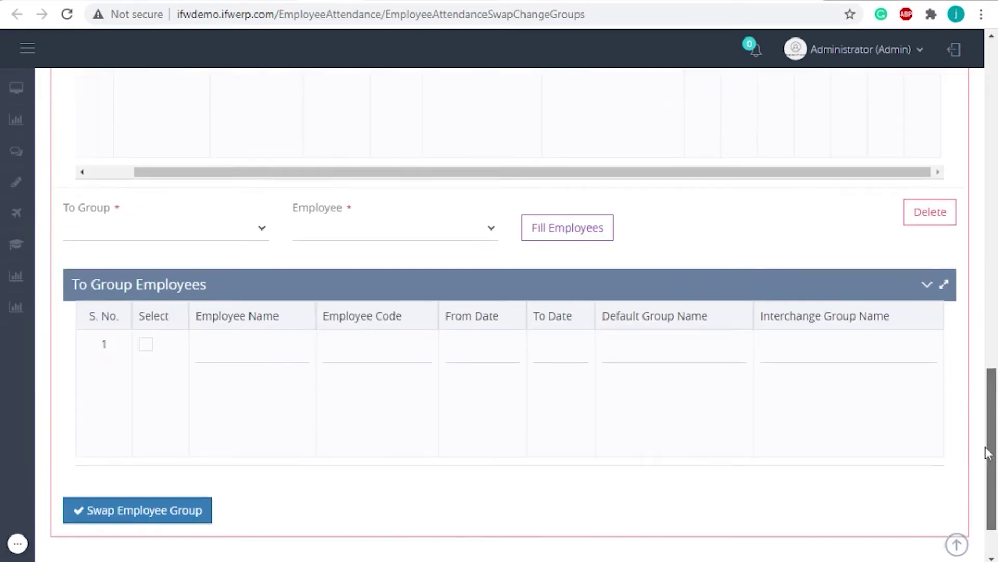
pyautogui.click(256, 242)
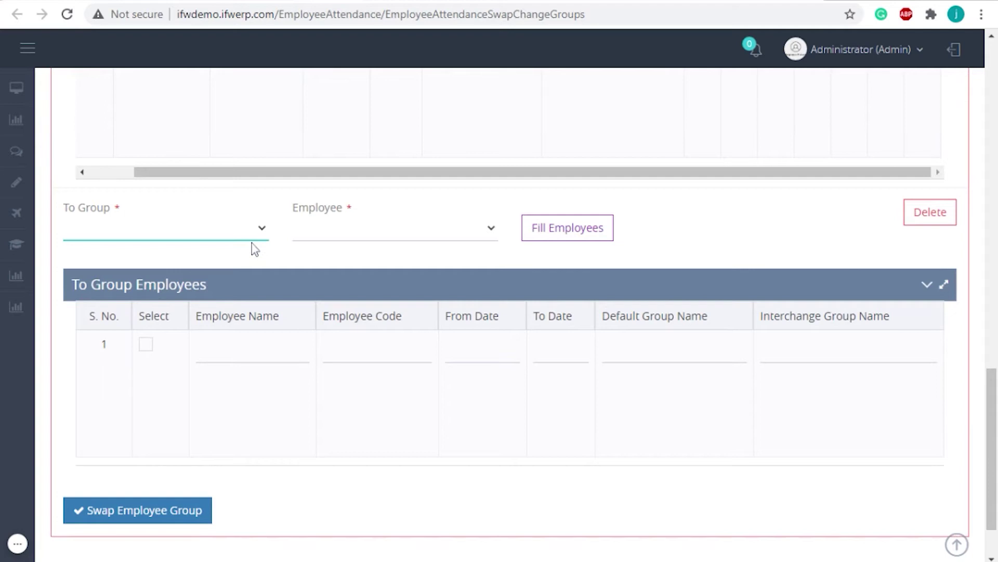
pyautogui.click(200, 283)
pyautogui.click(435, 232)
pyautogui.click(364, 285)
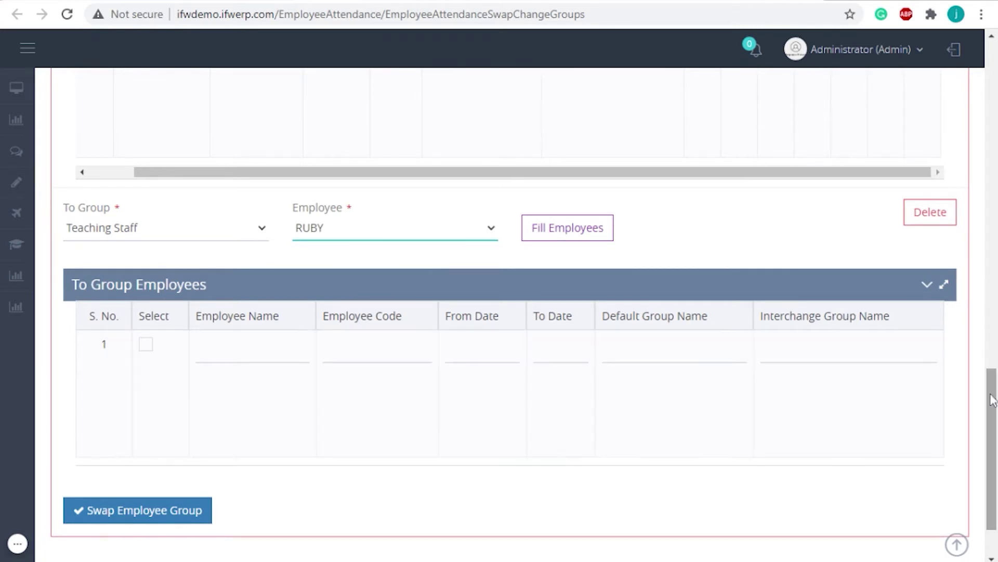
# Step: Switch the interchange to Change Attendance Group and set its To Group to Non Teaching Staff
pyautogui.moveTo(993, 401); pyautogui.dragTo(991, 389)
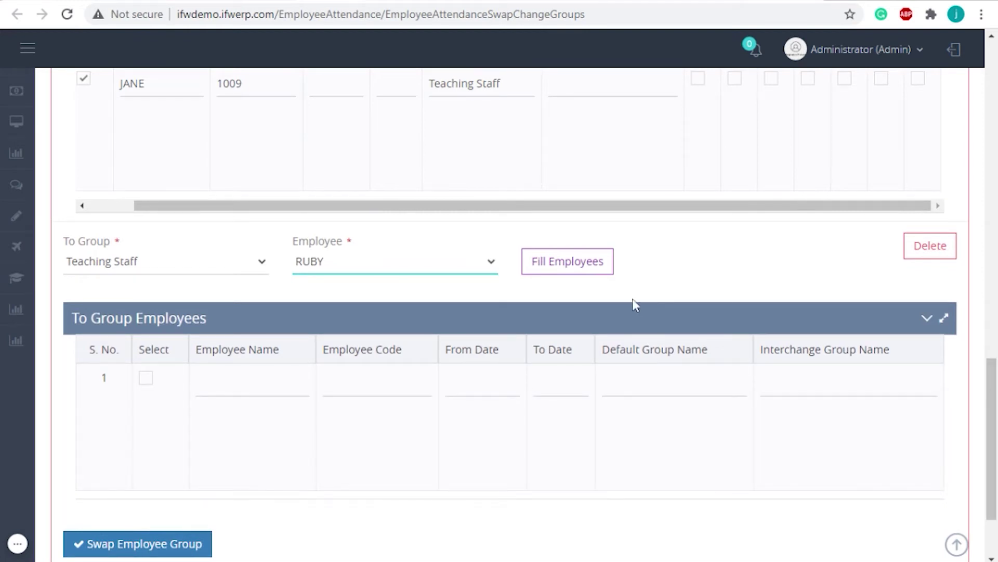
pyautogui.scroll(7, 546, 279)
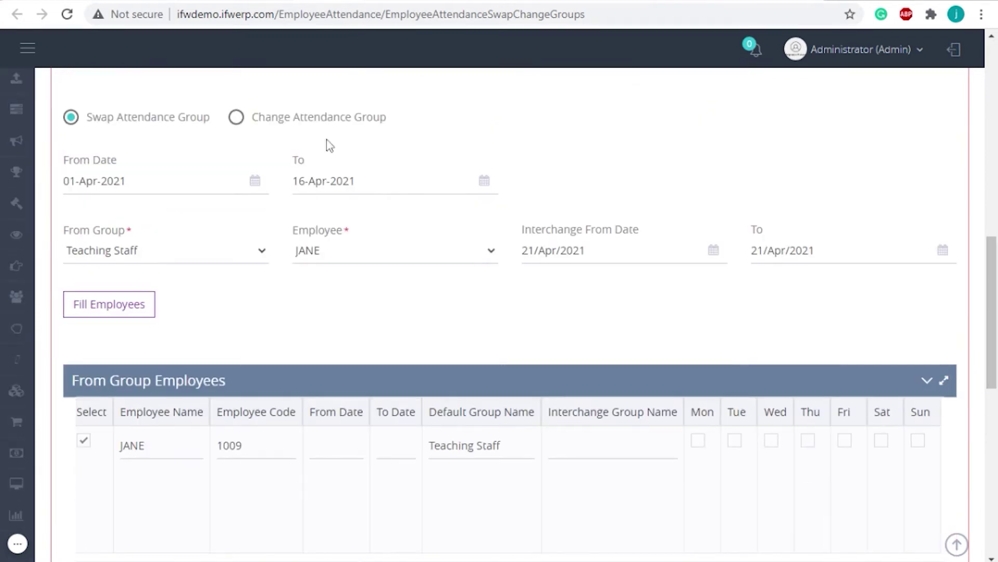
pyautogui.click(236, 118)
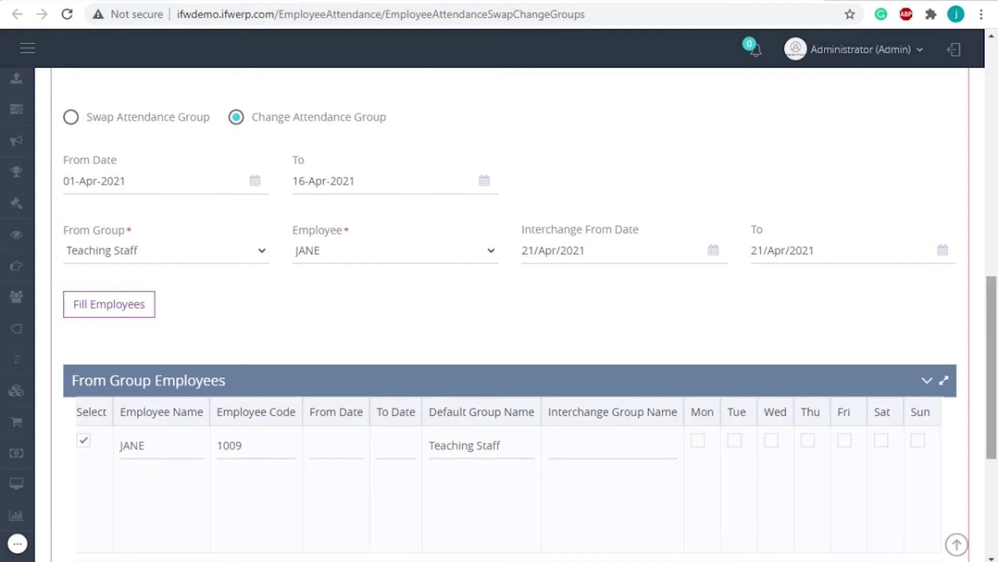
pyautogui.scroll(-4, 966, 319)
pyautogui.scroll(-1, 966, 319)
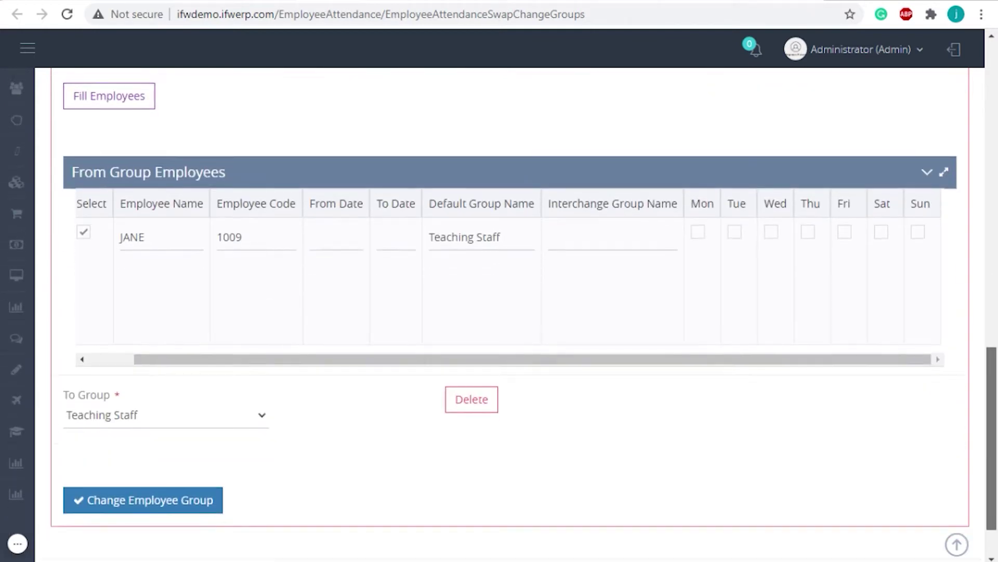
pyautogui.click(211, 408)
pyautogui.click(185, 451)
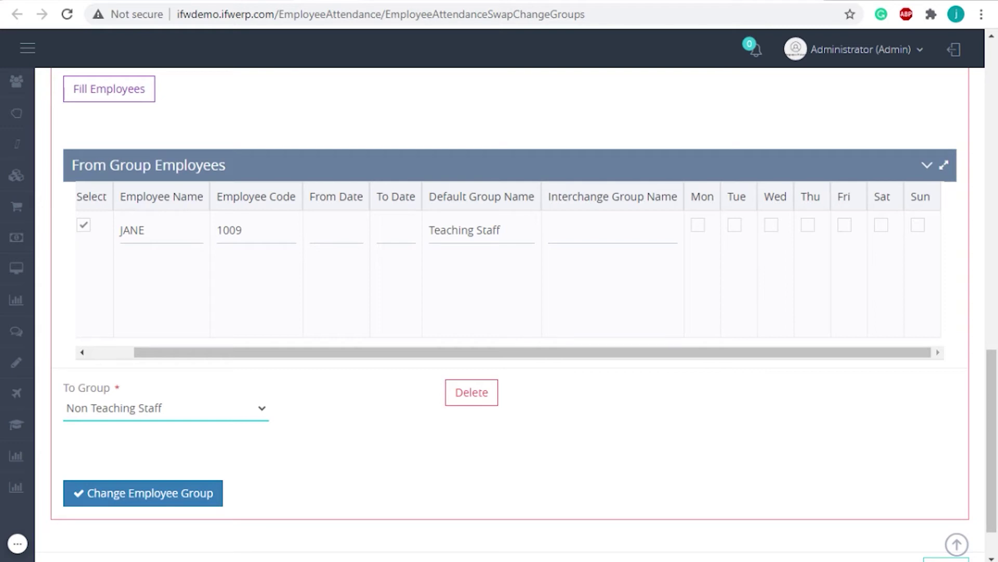
# Step: Examine the names, display names, codes and order in the Leave Type listing
pyautogui.scroll(1, 992, 323)
pyautogui.scroll(8, 992, 323)
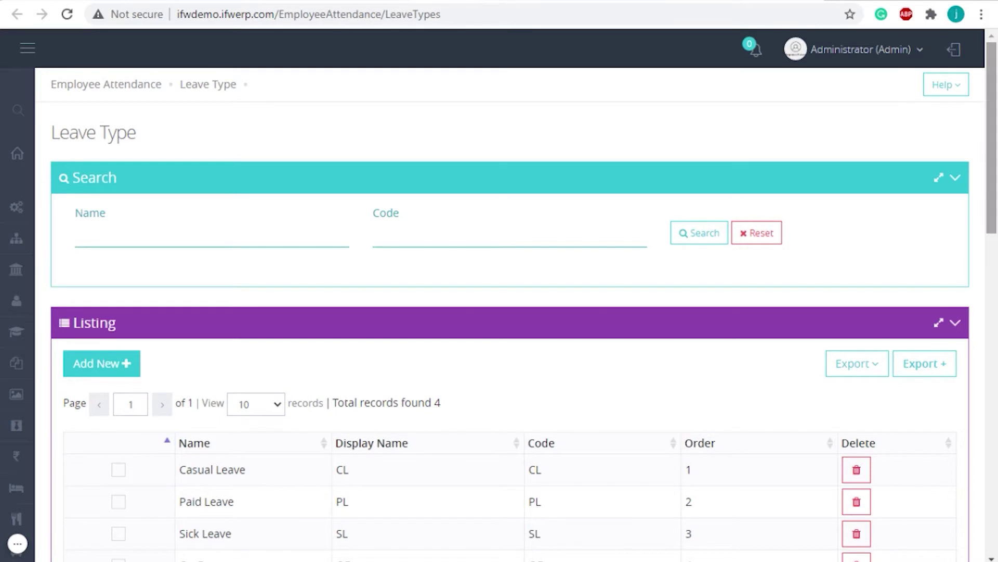
pyautogui.scroll(-2, 992, 156)
pyautogui.scroll(-1, 991, 182)
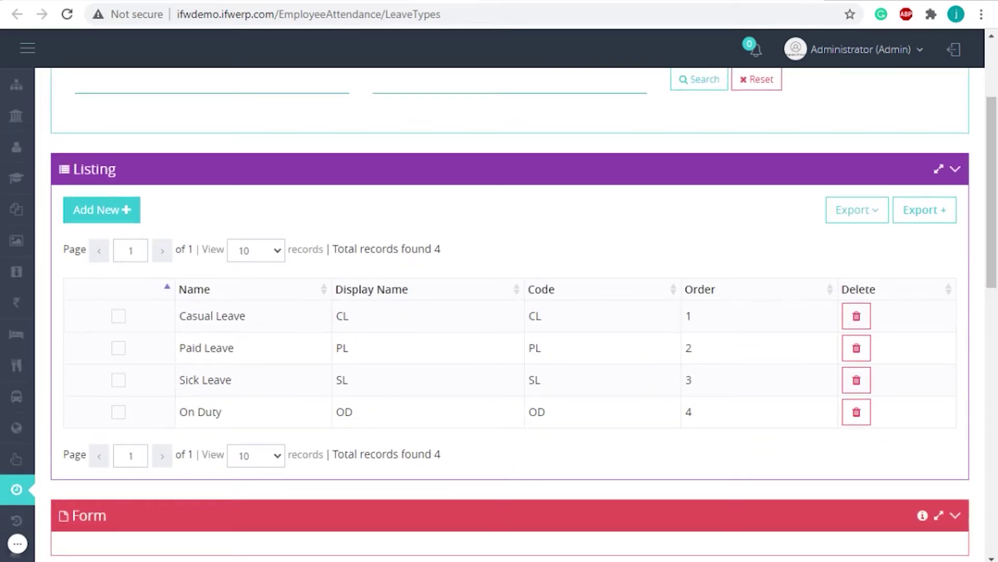
# Step: Open the Casual Leave type in the form and expand the Basic Rules of its Validation Rules
pyautogui.click(120, 318)
pyautogui.scroll(-2, 121, 324)
pyautogui.scroll(-6, 124, 328)
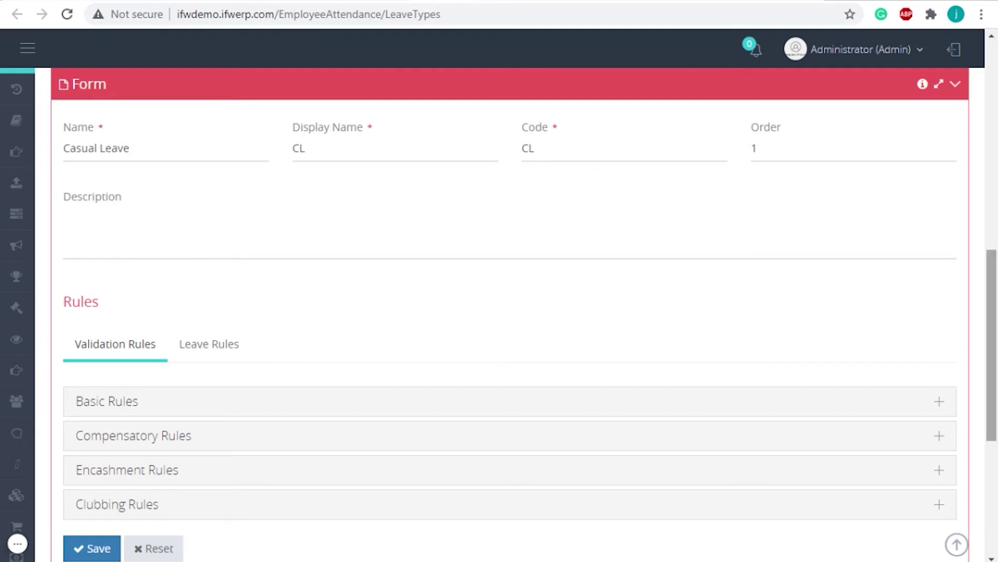
pyautogui.scroll(-1, 991, 343)
pyautogui.scroll(-2, 499, 314)
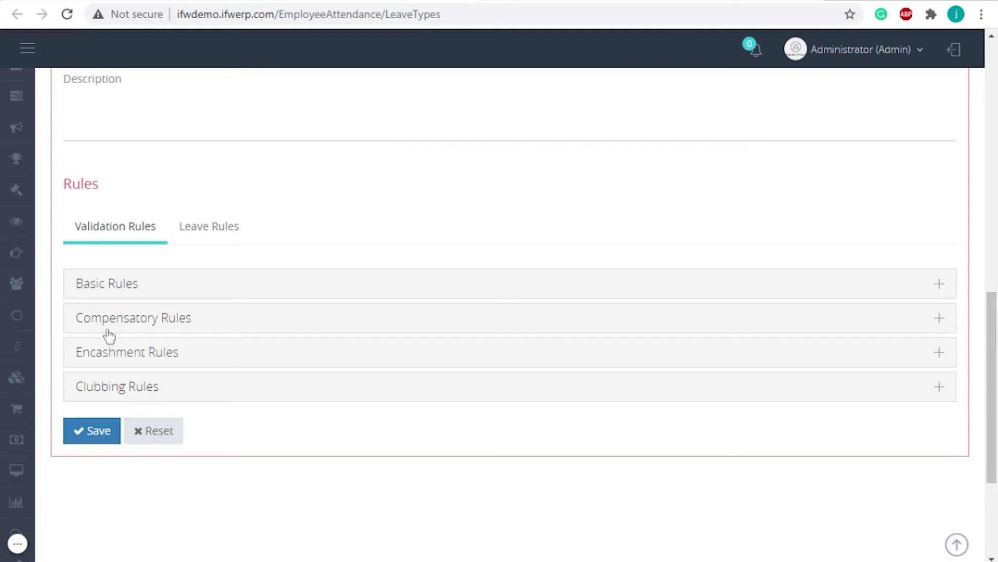
pyautogui.click(146, 294)
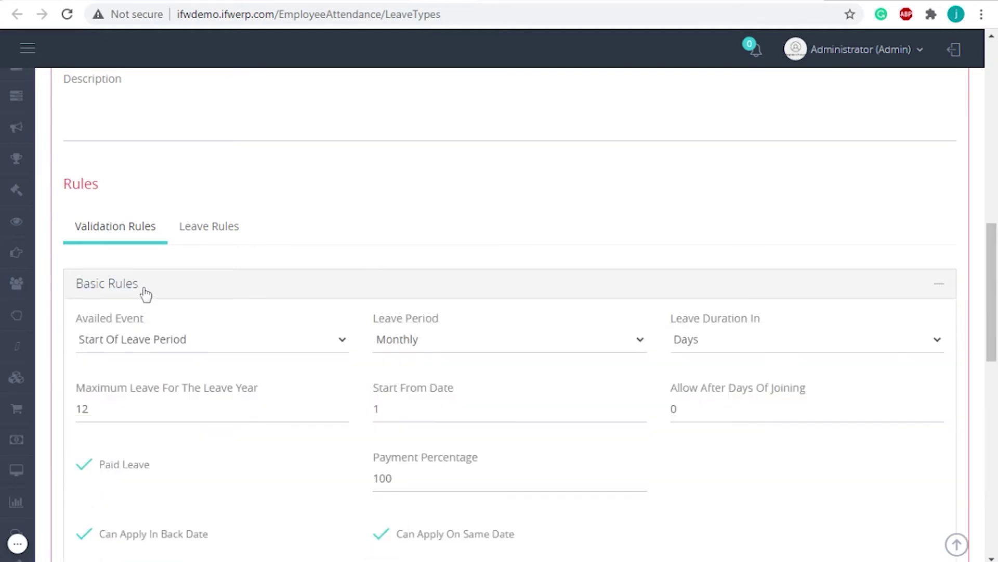
pyautogui.moveTo(995, 296); pyautogui.dragTo(995, 329)
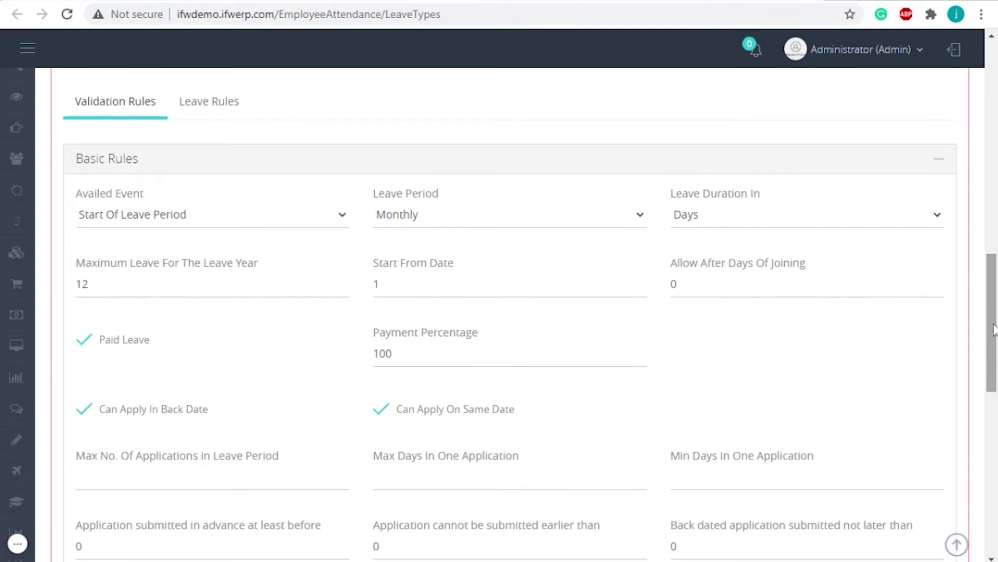
# Step: Try Joining Date as the Availed Event and set it back to Start Of Leave Period
pyautogui.click(341, 224)
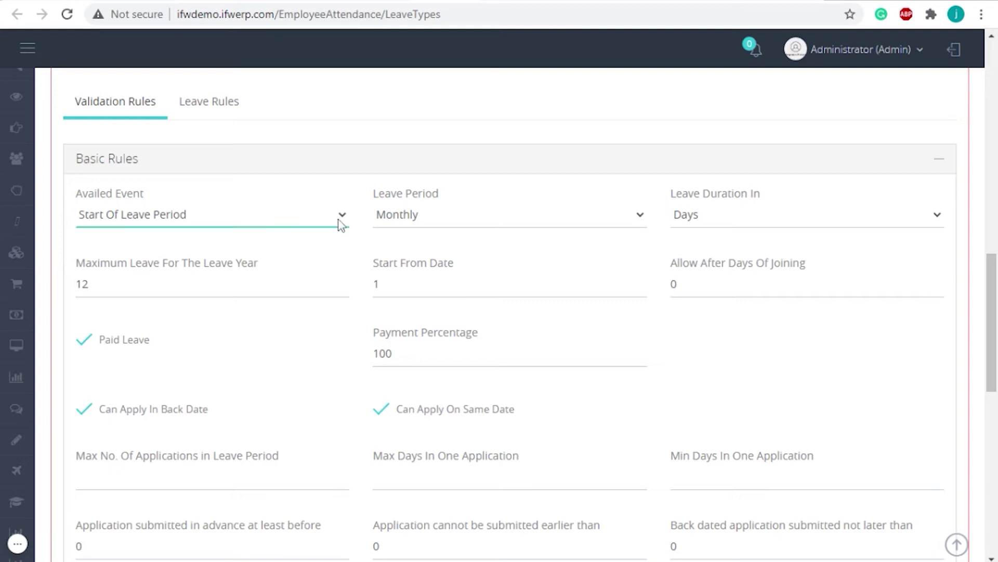
pyautogui.click(292, 260)
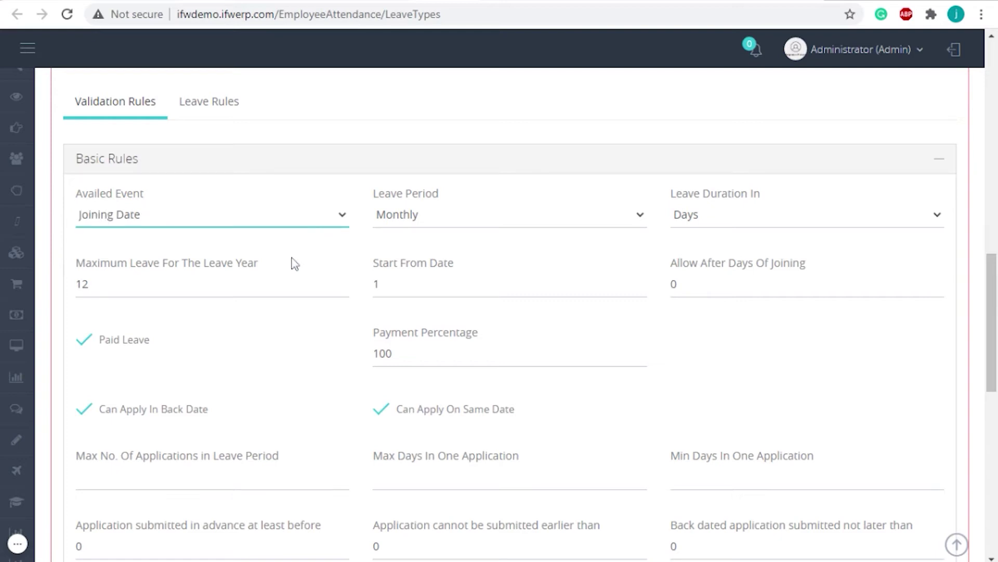
pyautogui.click(291, 223)
pyautogui.press('Tab')
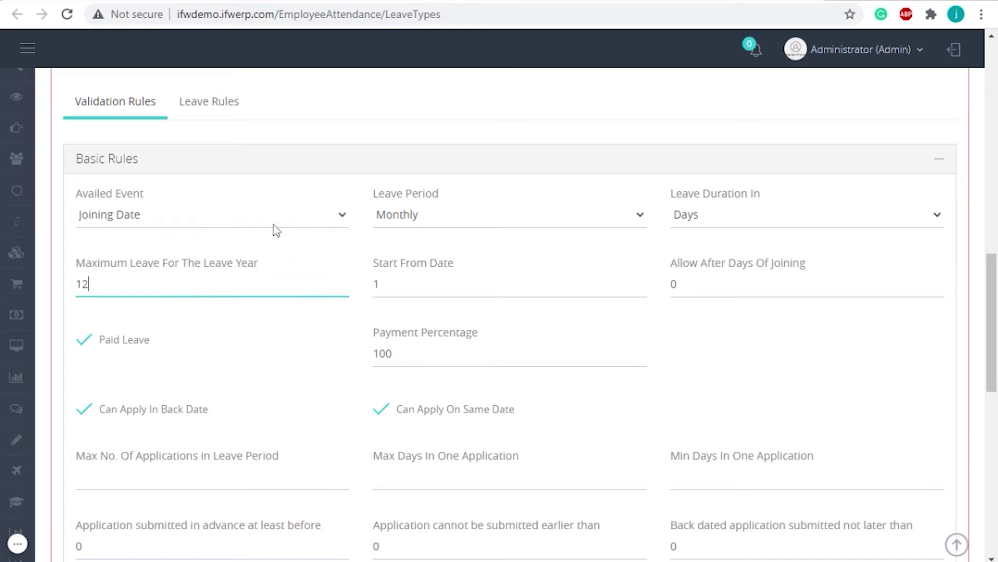
pyautogui.hotkey('shift', 'Tab')
pyautogui.press('Down')
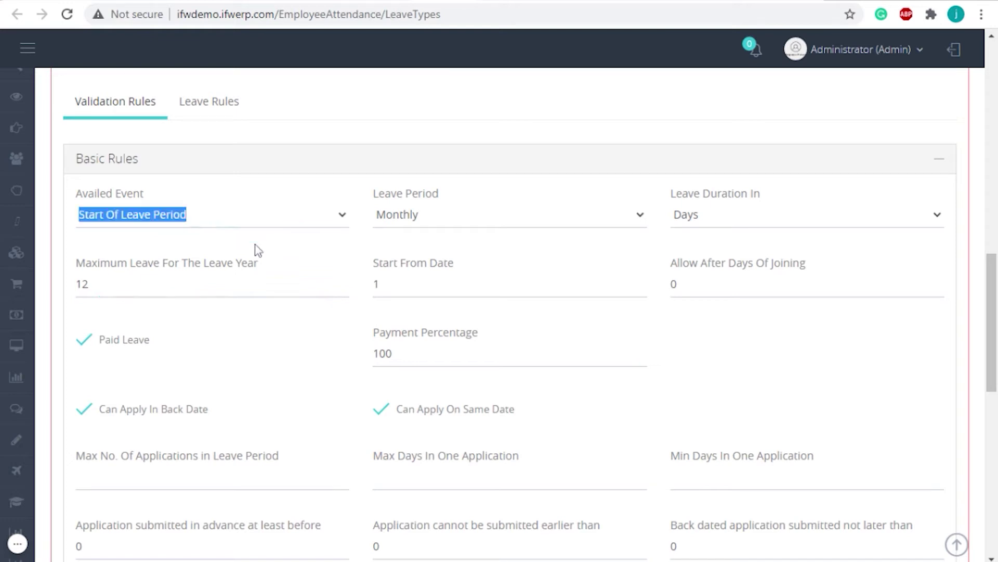
# Step: Set the Leave Period in the basic rules to Yearly
pyautogui.click(570, 226)
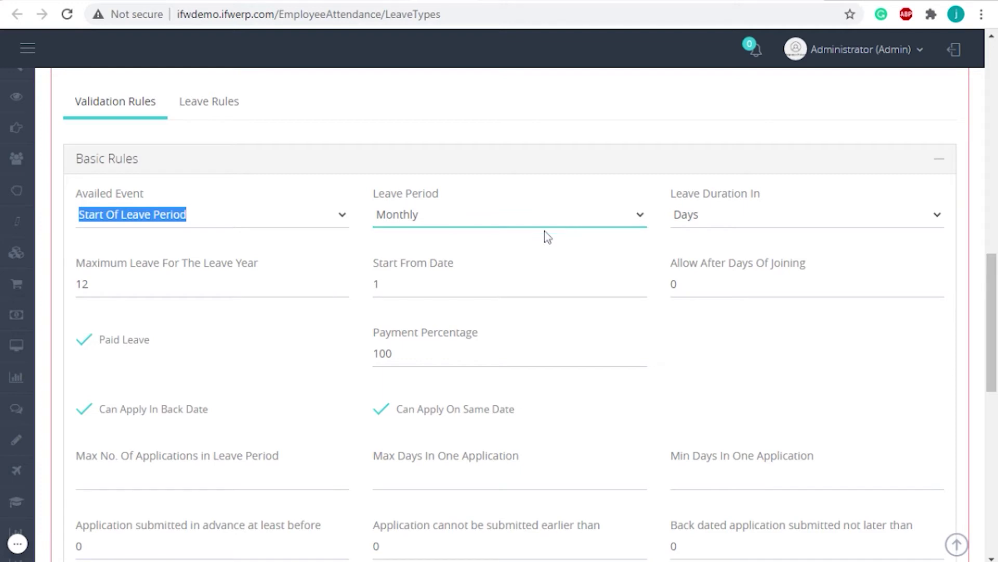
pyautogui.click(461, 245)
pyautogui.click(466, 234)
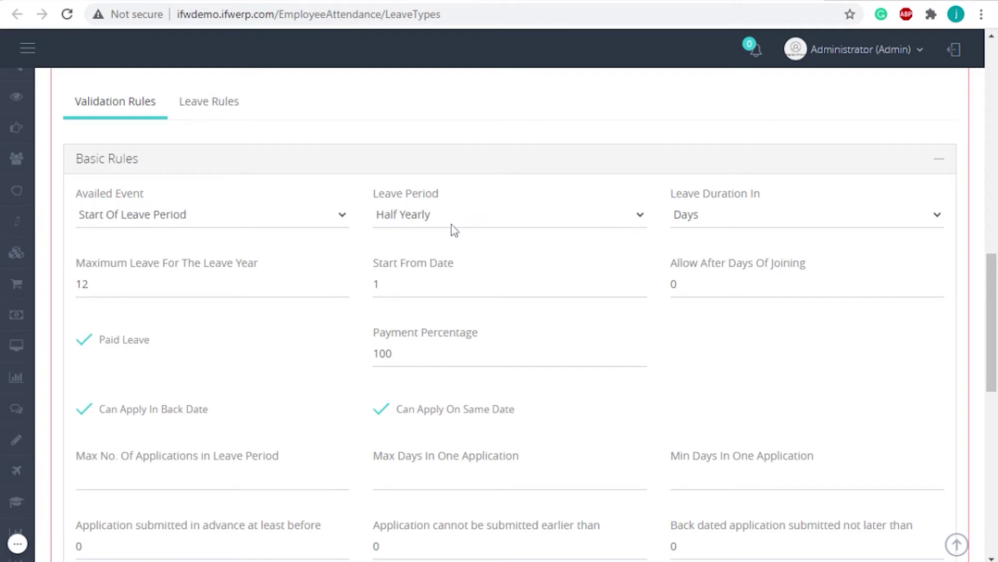
pyautogui.click(451, 226)
pyautogui.click(448, 240)
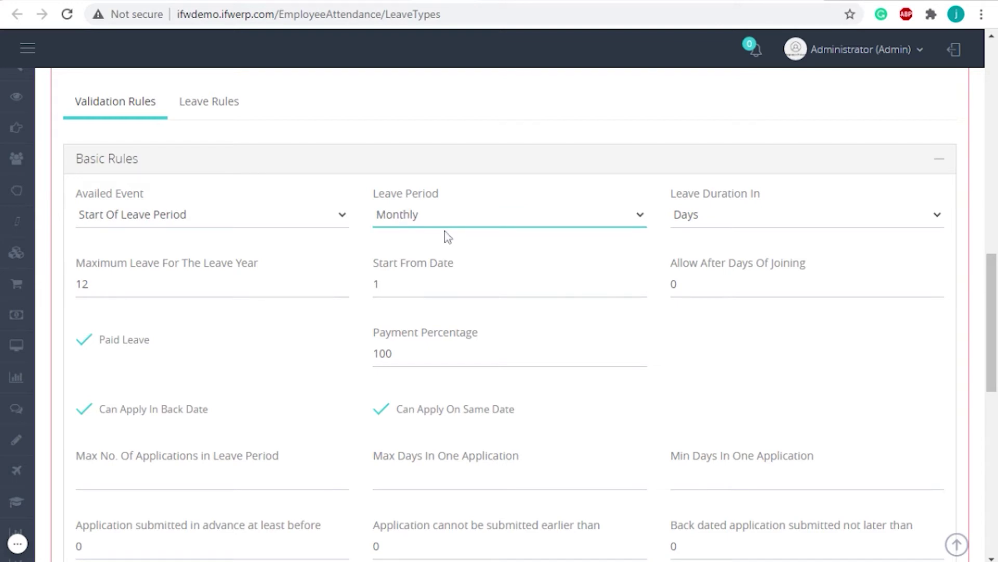
pyautogui.press('Down')
pyautogui.press('Down')
pyautogui.press('Down')
pyautogui.click(451, 228)
pyautogui.press('Down')
# Step: Check the Leave Duration In options, keeping Days as the choice
pyautogui.click(732, 223)
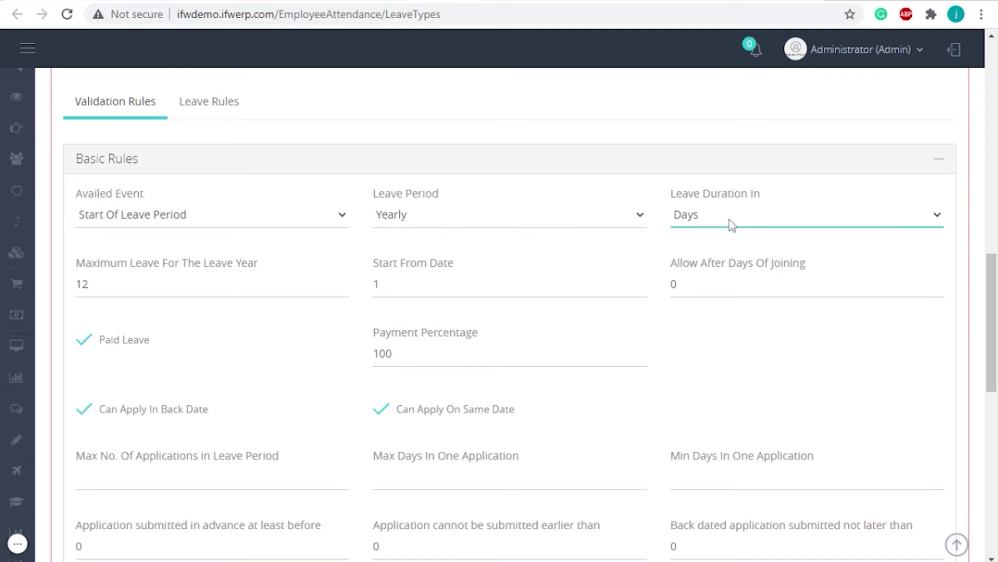
pyautogui.click(717, 259)
pyautogui.click(721, 239)
# Step: Examine the yearly leave maximum, the days-of-joining rule, and the application count, day limit and submission deadline fields
pyautogui.click(256, 291)
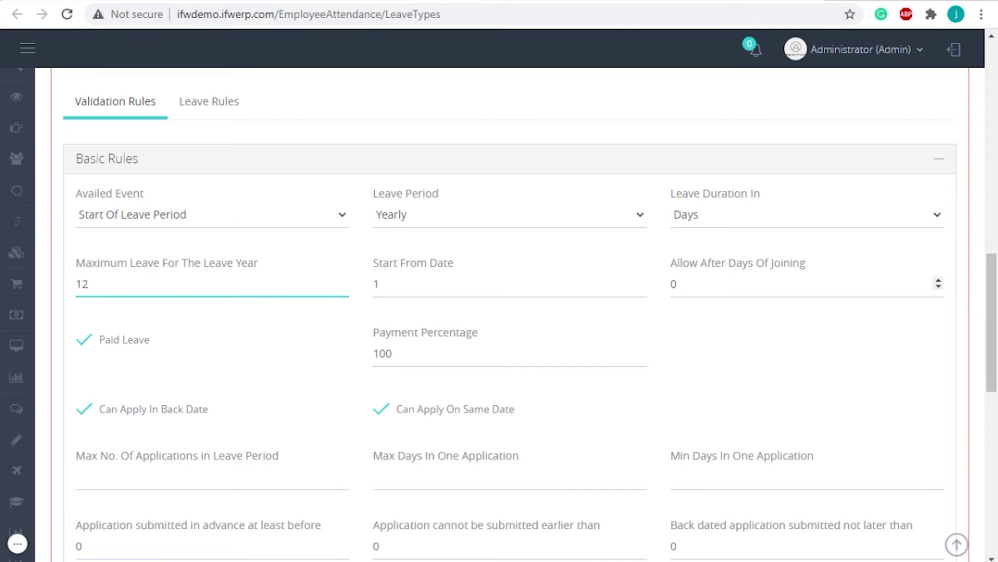
pyautogui.click(697, 284)
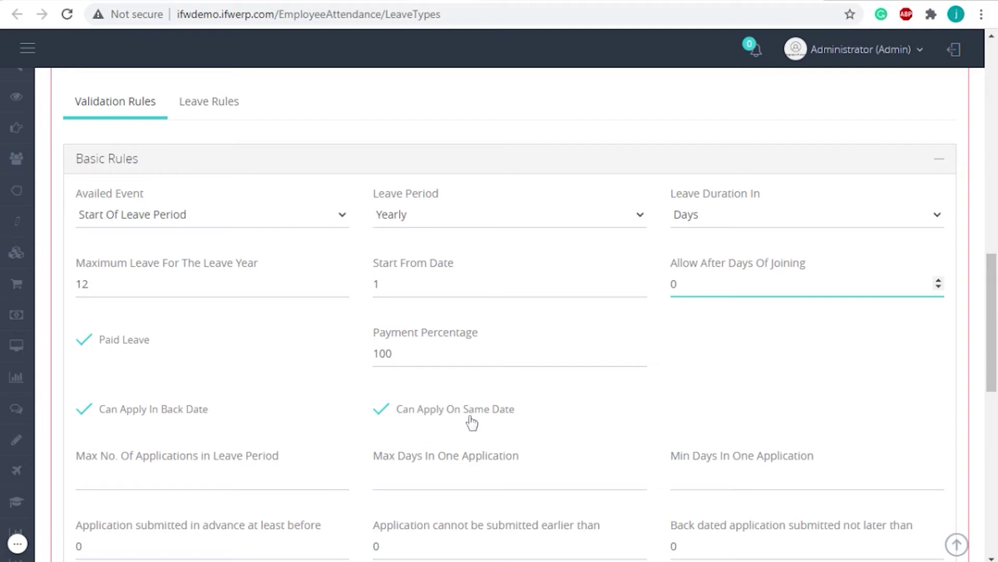
pyautogui.scroll(-2, 994, 358)
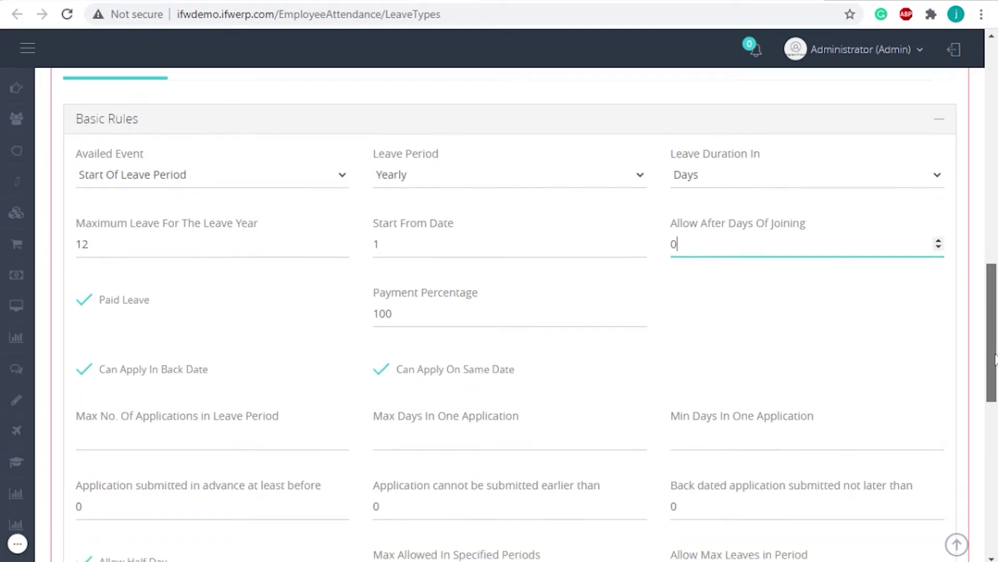
pyautogui.scroll(-2, 995, 359)
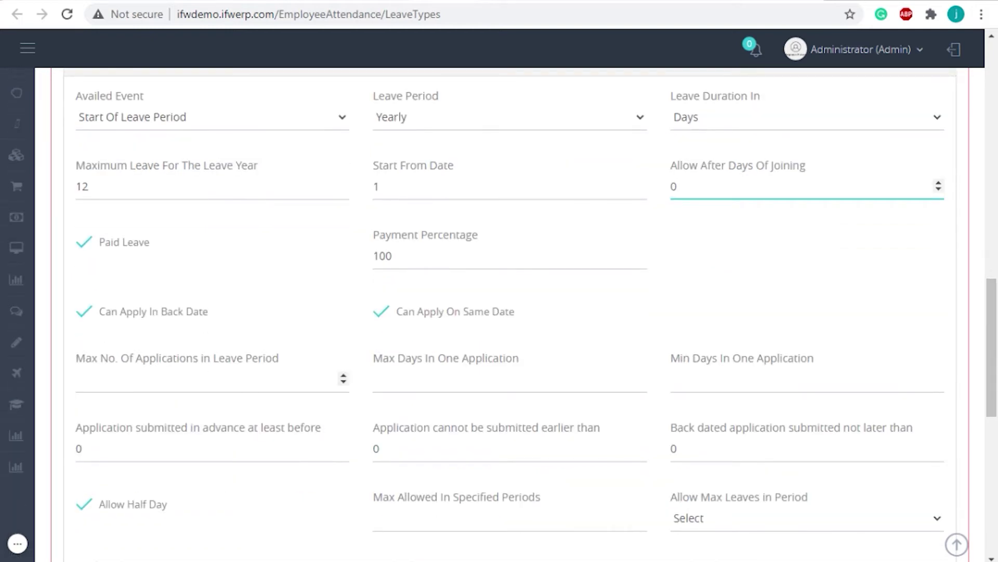
pyautogui.click(213, 379)
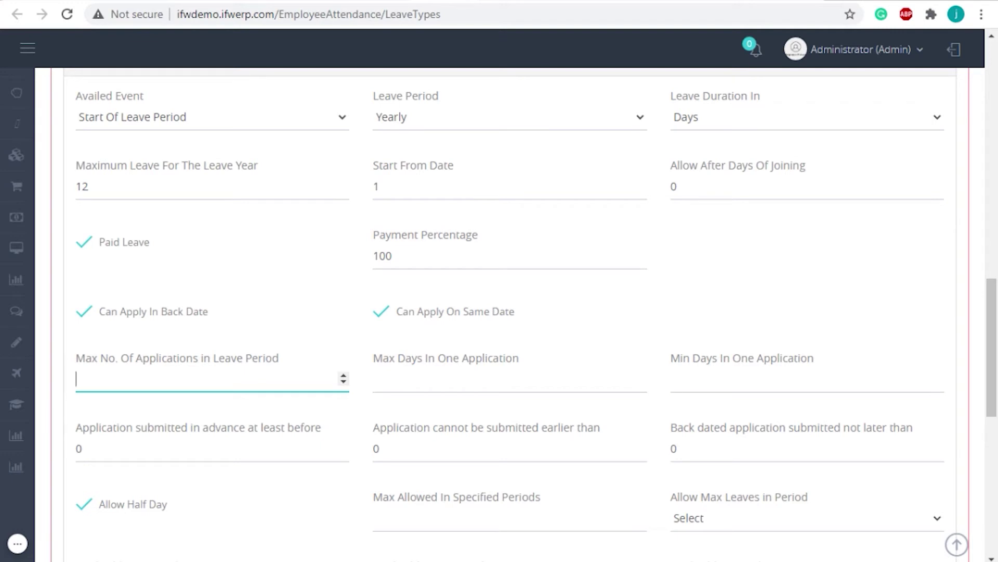
pyautogui.click(373, 379)
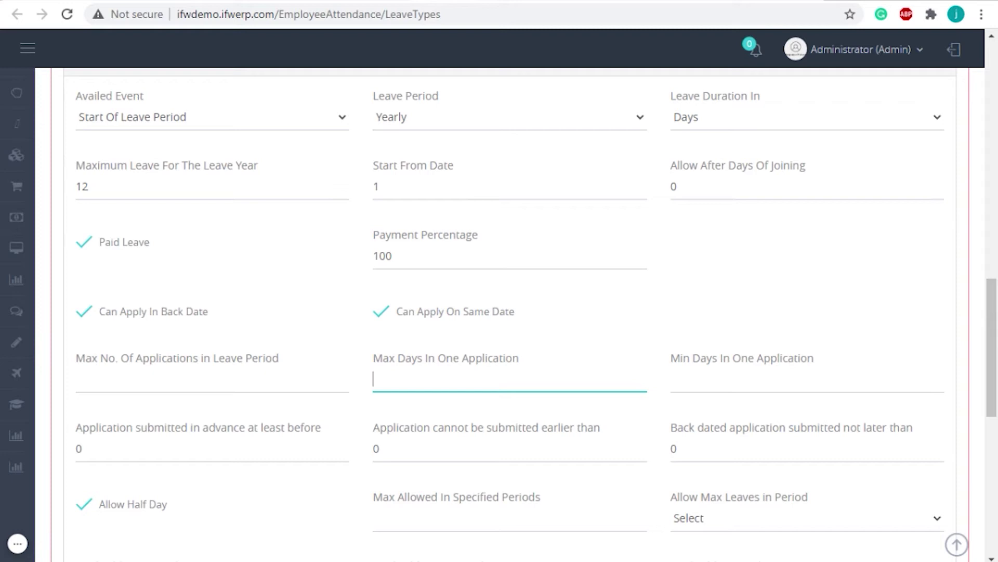
pyautogui.press('Tab')
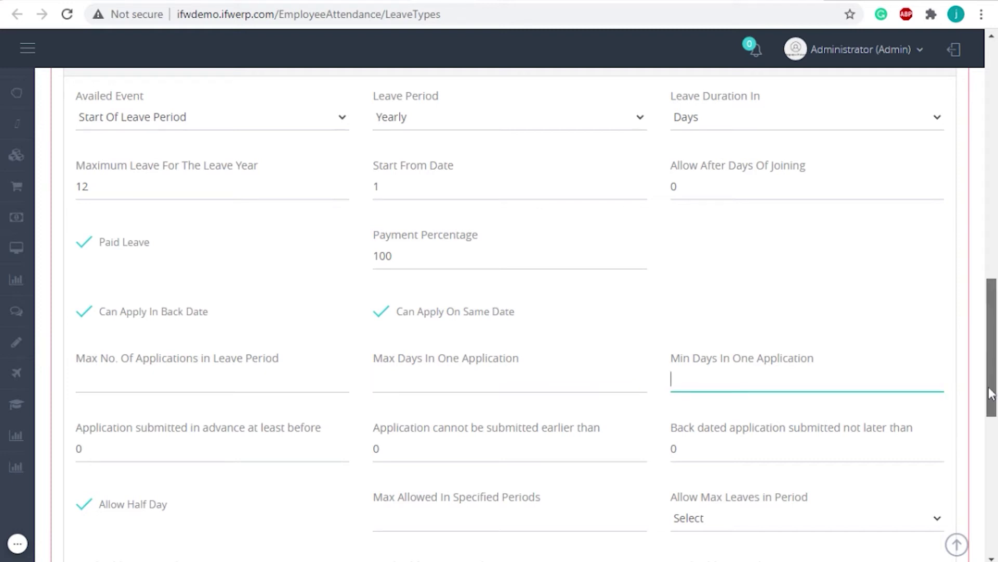
pyautogui.moveTo(991, 393); pyautogui.dragTo(993, 418)
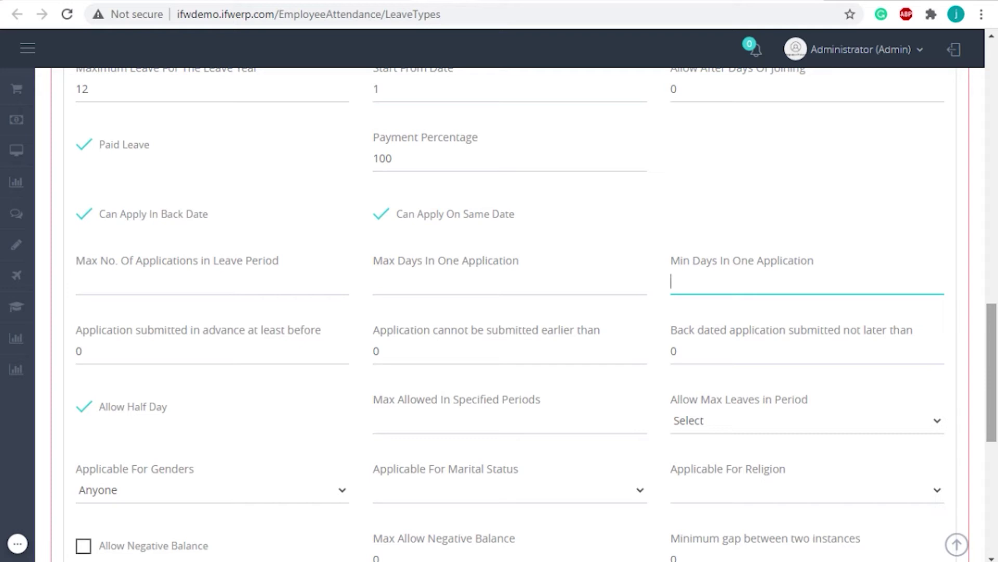
pyautogui.click(88, 352)
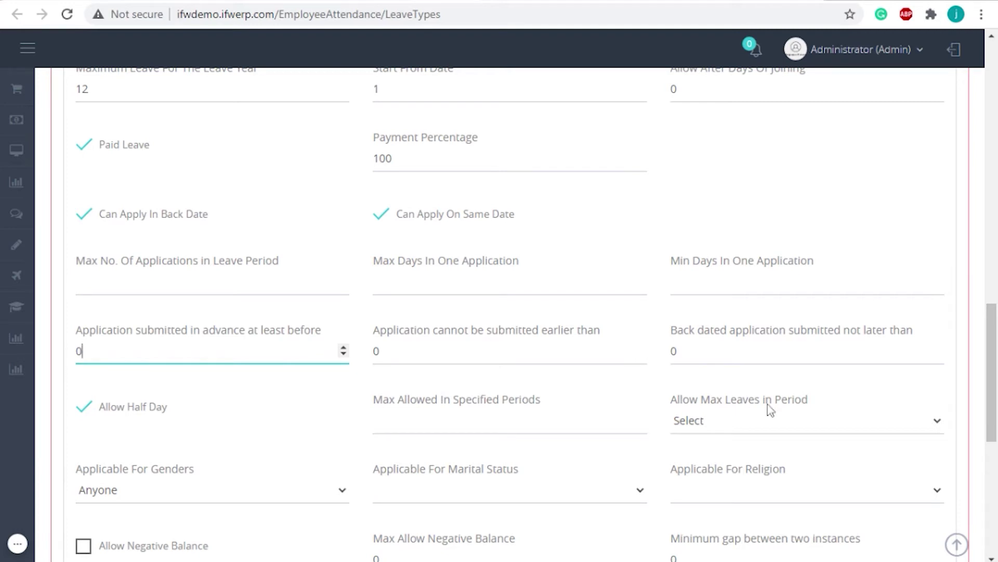
pyautogui.click(777, 354)
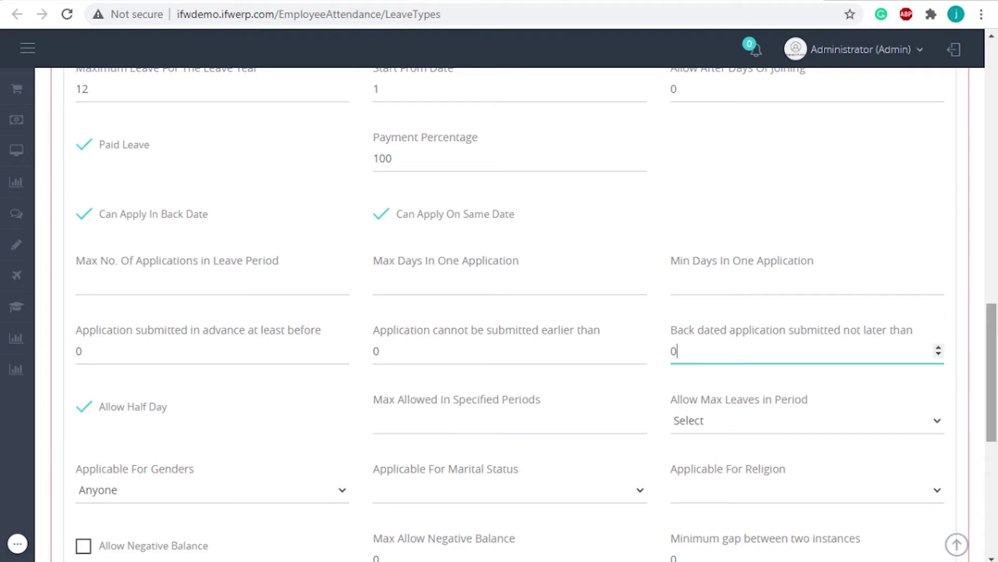
# Step: Set Allow Max Leaves in Period to HalfYearly, leaving Max Allowed In Specified Periods empty
pyautogui.scroll(-2, 500, 312)
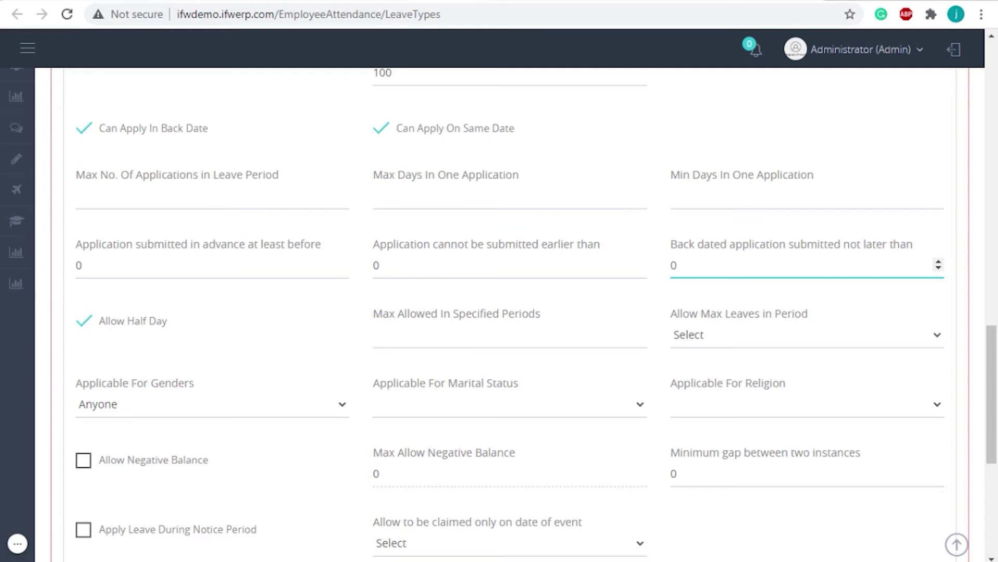
pyautogui.click(374, 334)
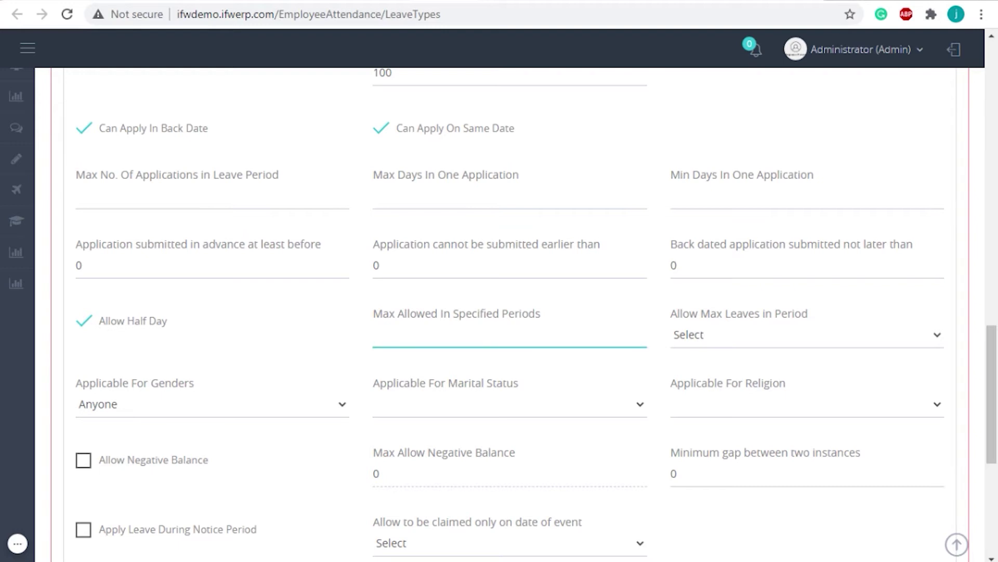
pyautogui.click(798, 341)
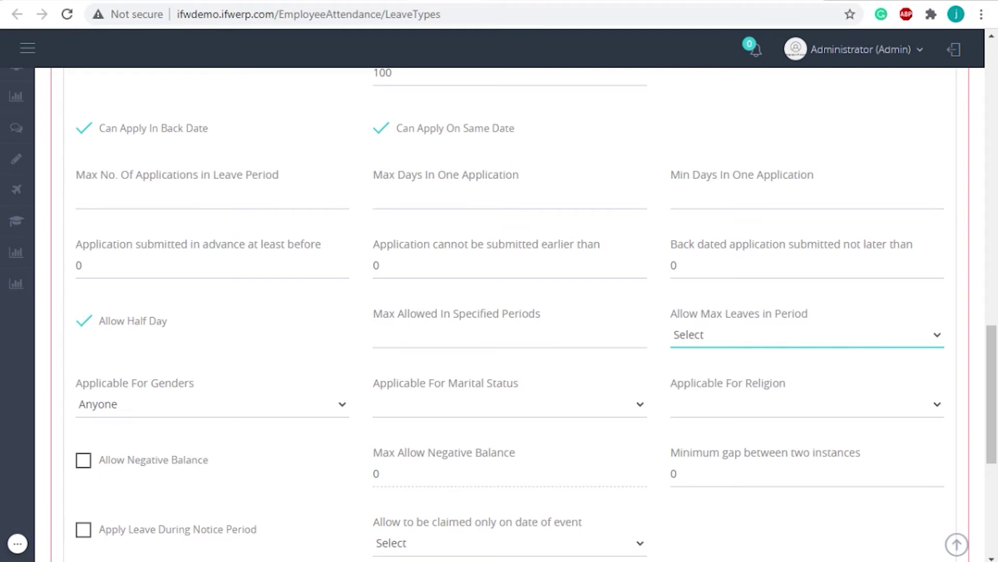
pyautogui.click(738, 404)
# Step: Set Applicable For Genders to Male and Applicable For Marital Status to Widowed
pyautogui.moveTo(991, 381); pyautogui.dragTo(993, 423)
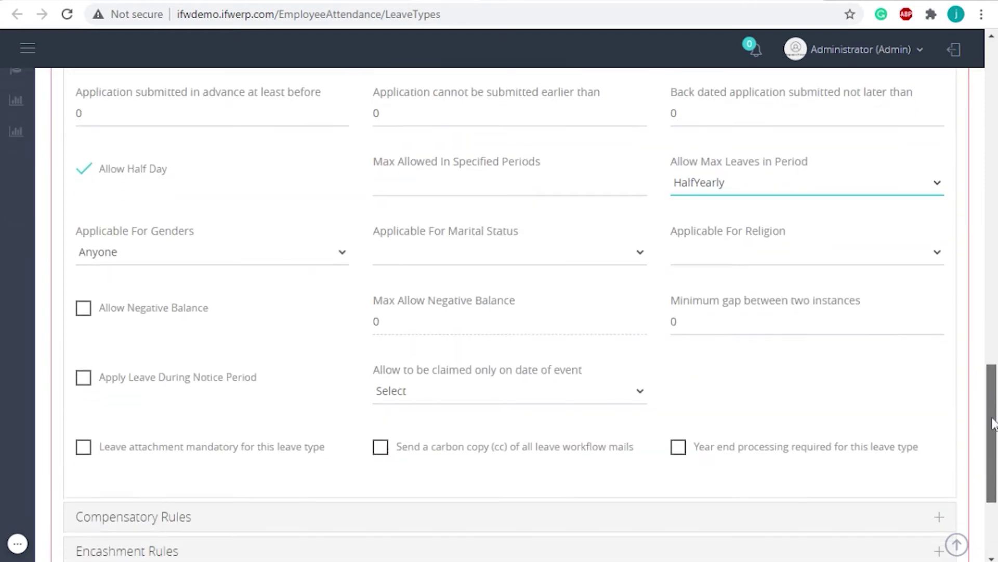
pyautogui.click(273, 263)
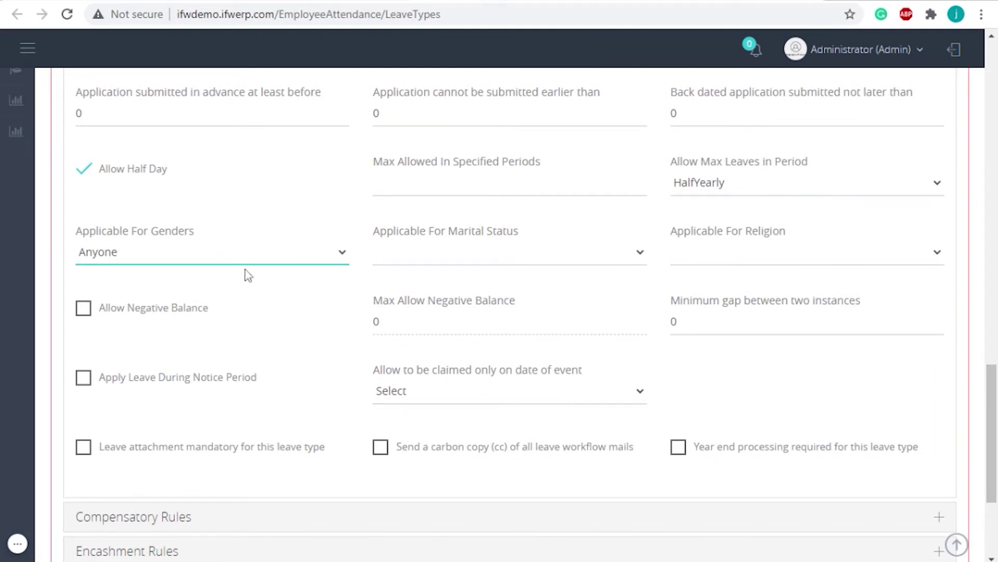
pyautogui.click(164, 306)
pyautogui.click(219, 284)
pyautogui.click(500, 258)
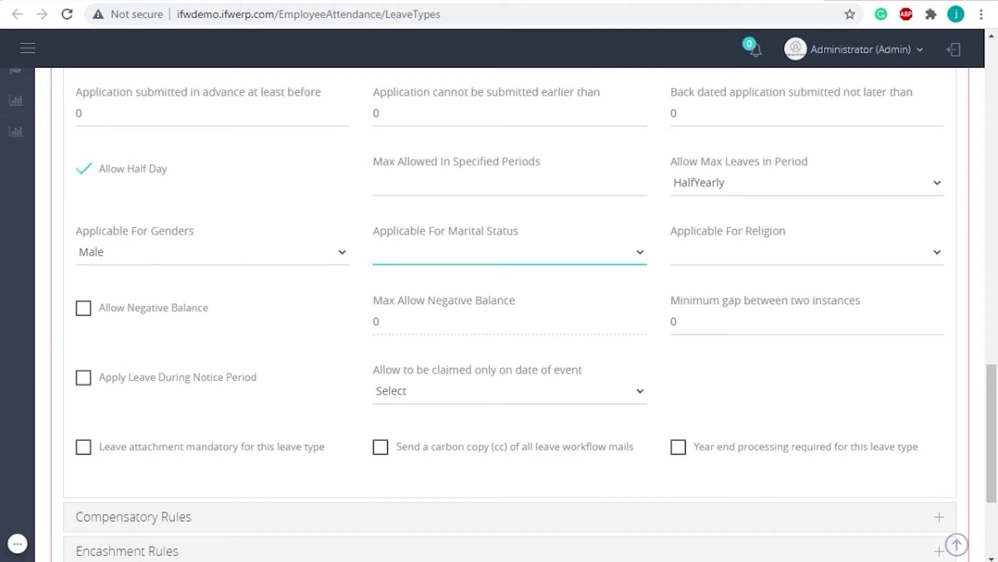
pyautogui.click(423, 307)
pyautogui.click(414, 325)
pyautogui.click(757, 268)
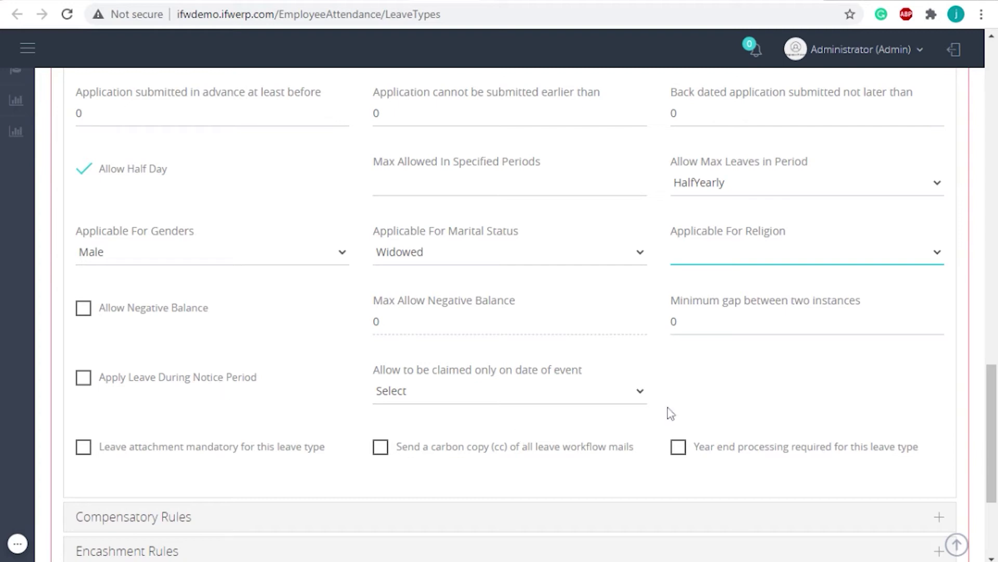
# Step: Allow the leave to be claimed only on the date of a Birthday or Wedding Anniversary
pyautogui.click(633, 410)
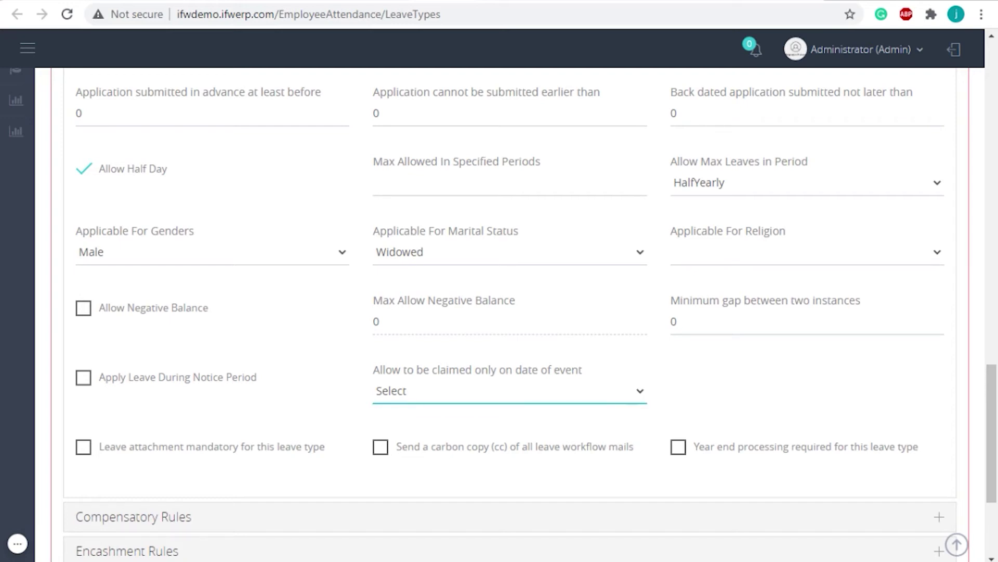
pyautogui.press('Down')
pyautogui.press('Down')
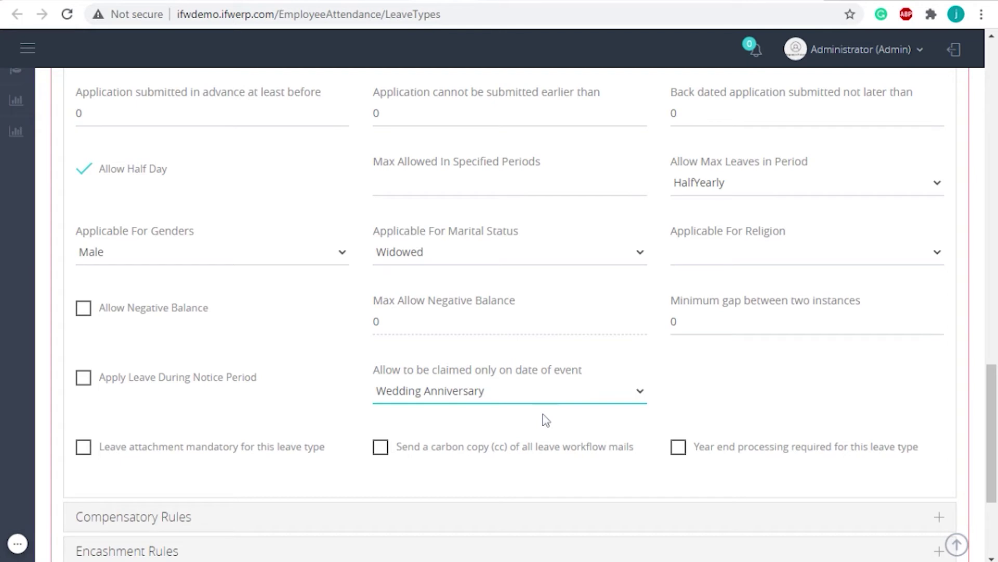
pyautogui.press('Down')
pyautogui.tripleClick(521, 464)
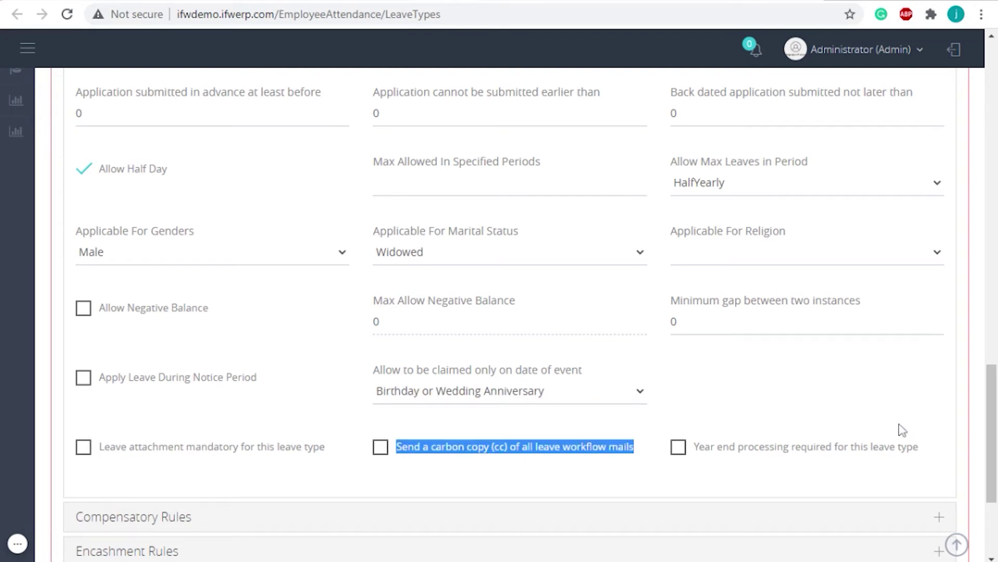
pyautogui.click(468, 485)
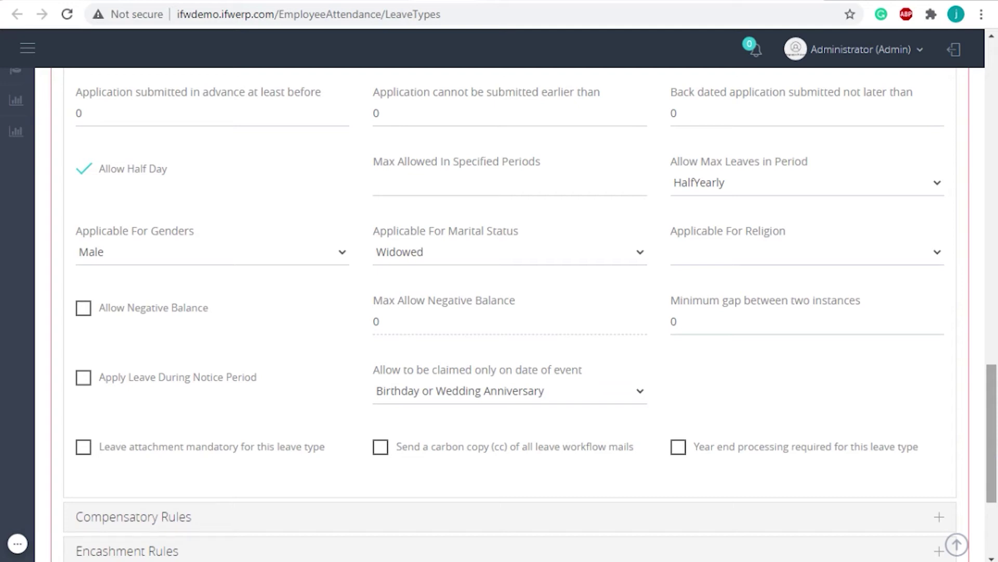
# Step: Expand the Compensatory Rules of the Casual Leave type to view its compensatory off settings
pyautogui.moveTo(992, 465); pyautogui.dragTo(993, 496)
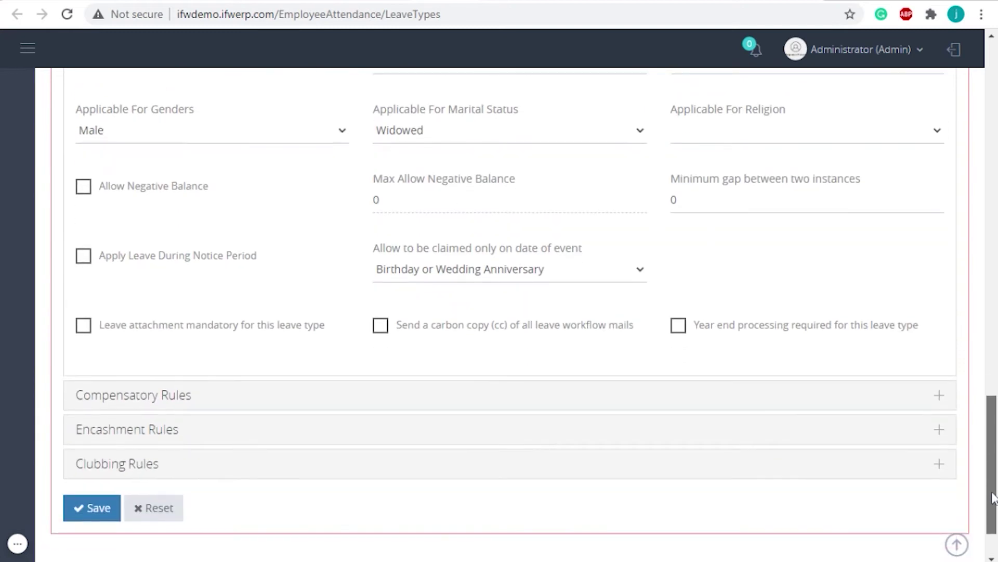
pyautogui.click(439, 394)
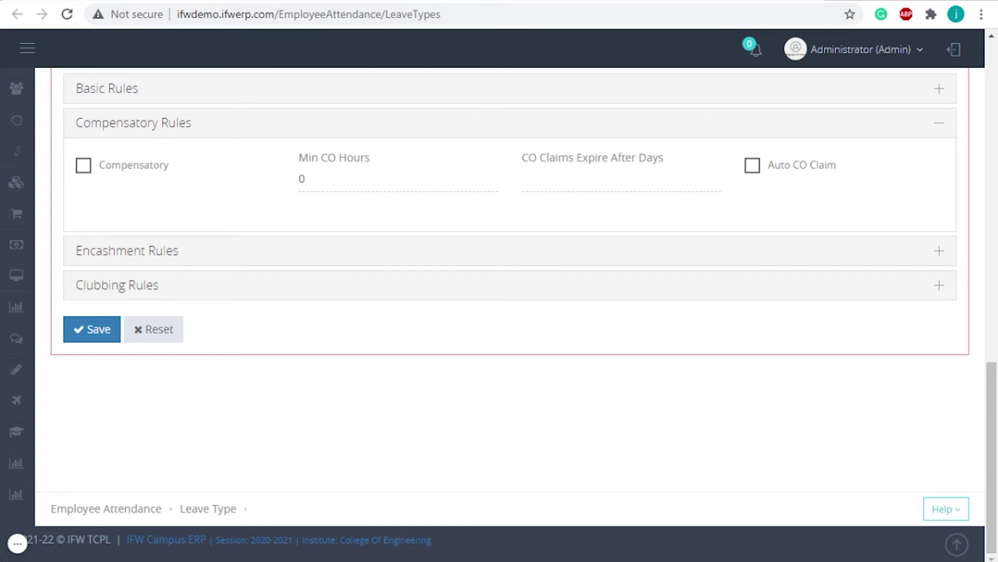
# Step: Enable Compensatory for the leave type, with Min CO Hours of 4 and CO Claims Expire After Days of 15
pyautogui.click(107, 173)
pyautogui.click(358, 180)
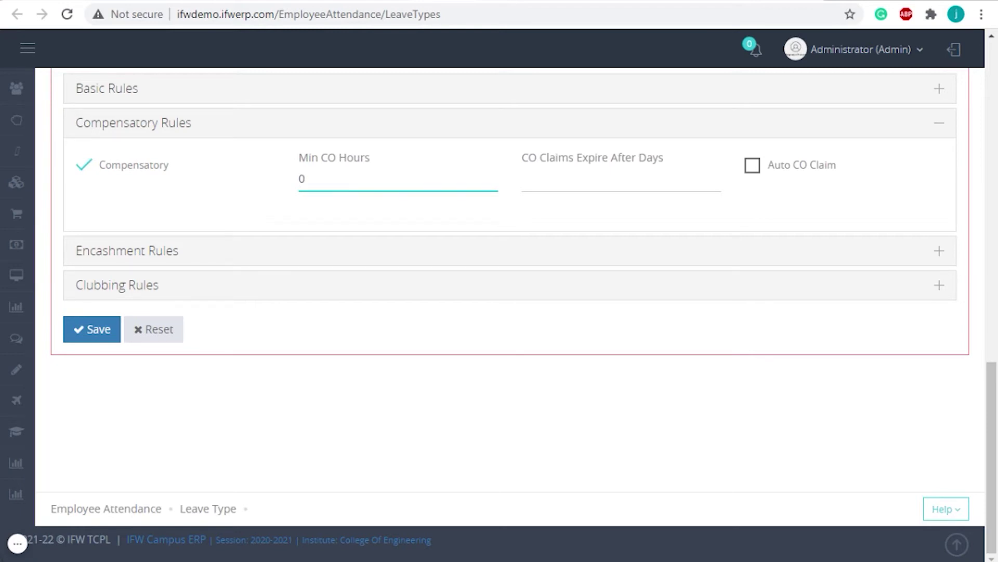
pyautogui.press('BackSpace')
pyautogui.write('4')
pyautogui.press('Tab')
pyautogui.write('15')
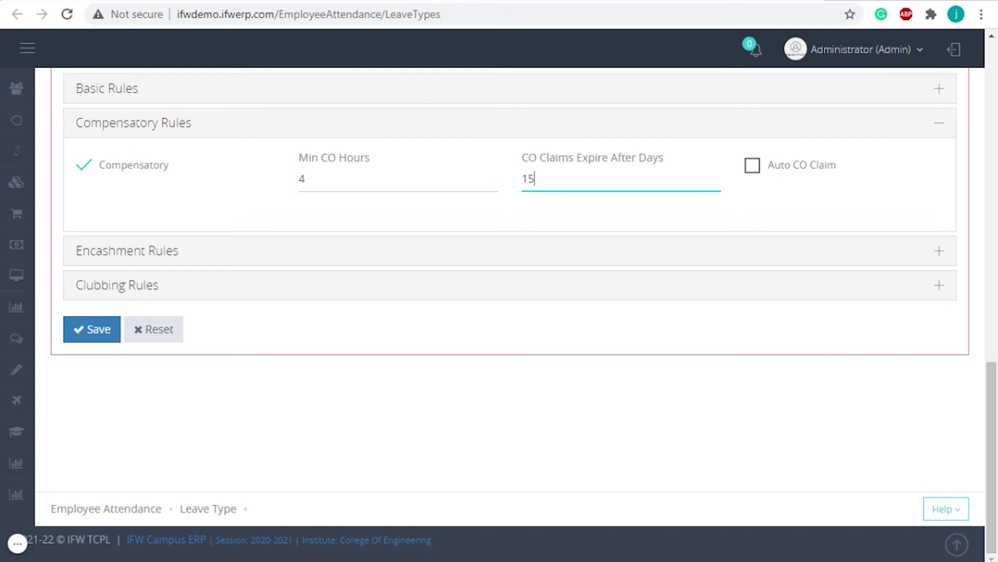
# Step: Enable Leave Encashment in the Encashment Rules and set Leave Encashment Period to Yearly
pyautogui.click(383, 255)
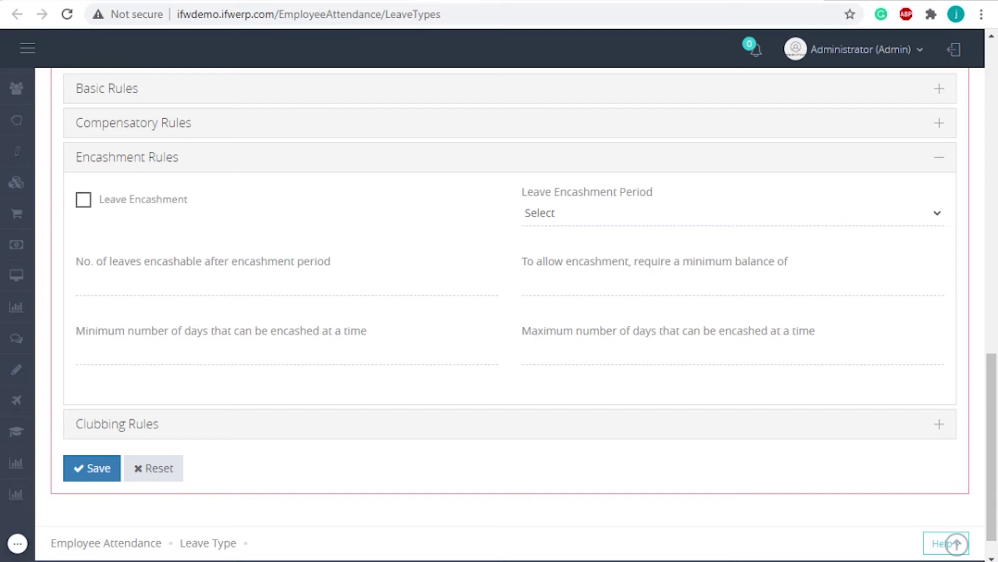
pyautogui.click(84, 200)
pyautogui.click(579, 220)
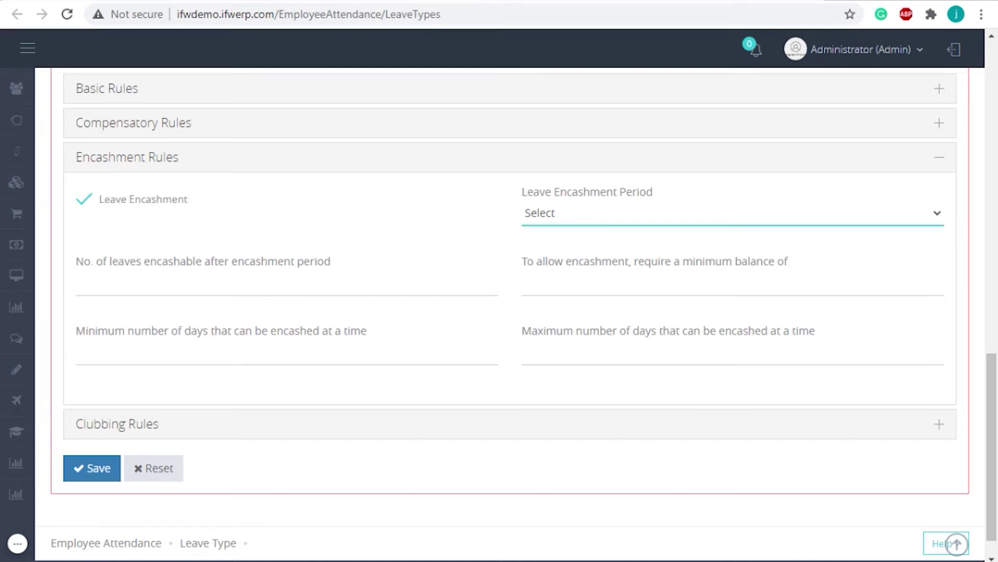
pyautogui.click(577, 281)
pyautogui.click(564, 320)
# Step: Review the encashment fields for encashable leaves, required minimum balance, and minimum and maximum days encashed at a time
pyautogui.click(481, 283)
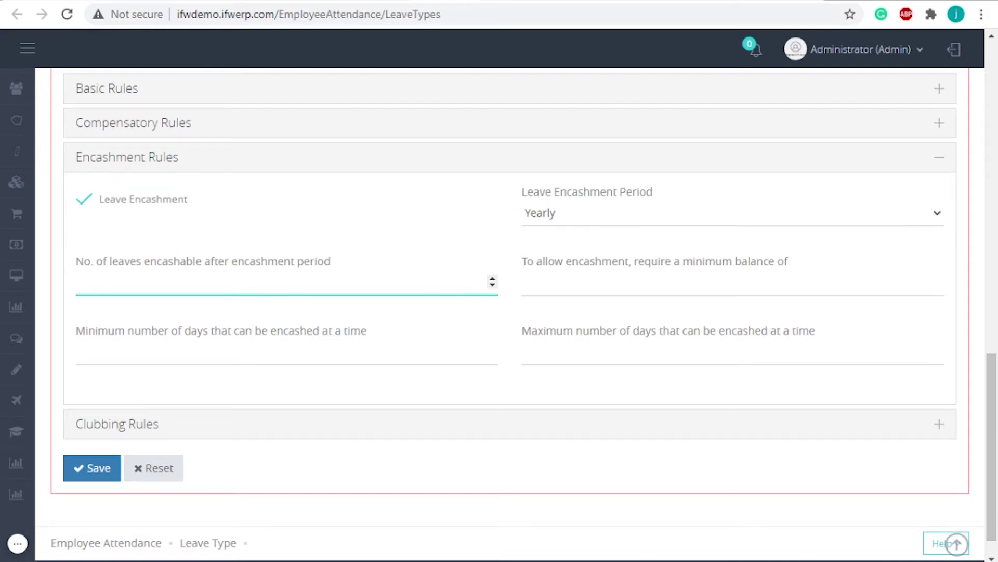
pyautogui.click(523, 282)
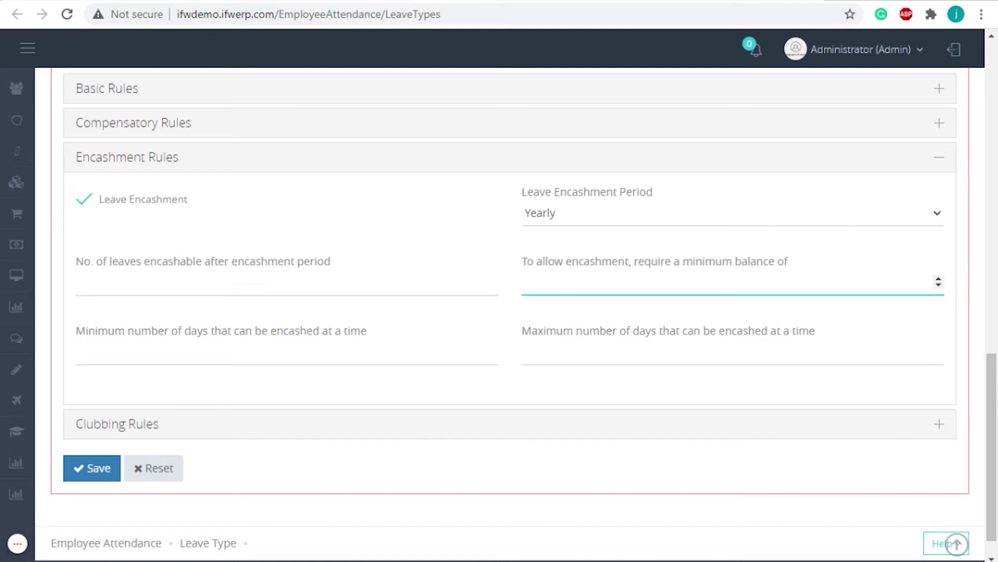
pyautogui.click(401, 352)
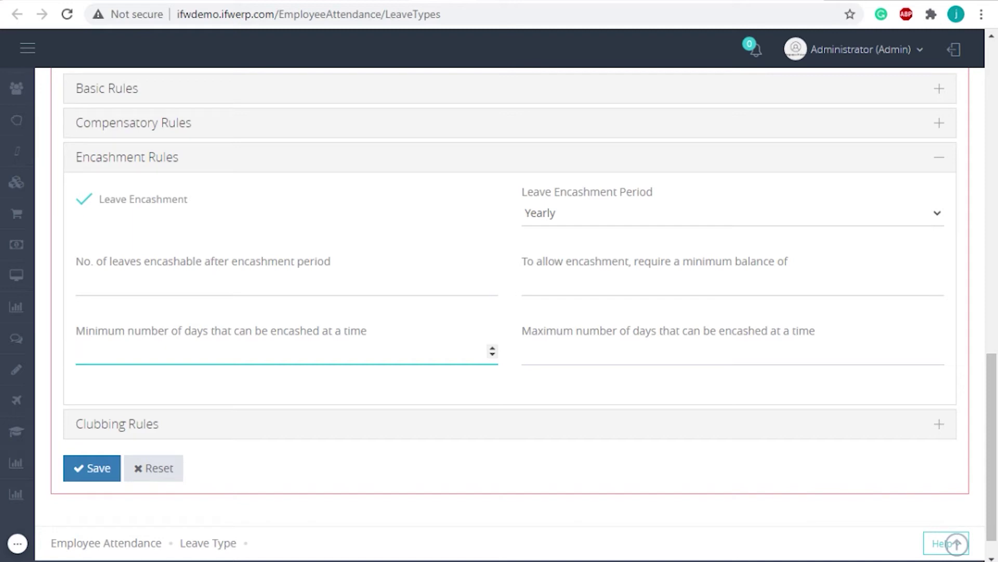
pyautogui.click(598, 358)
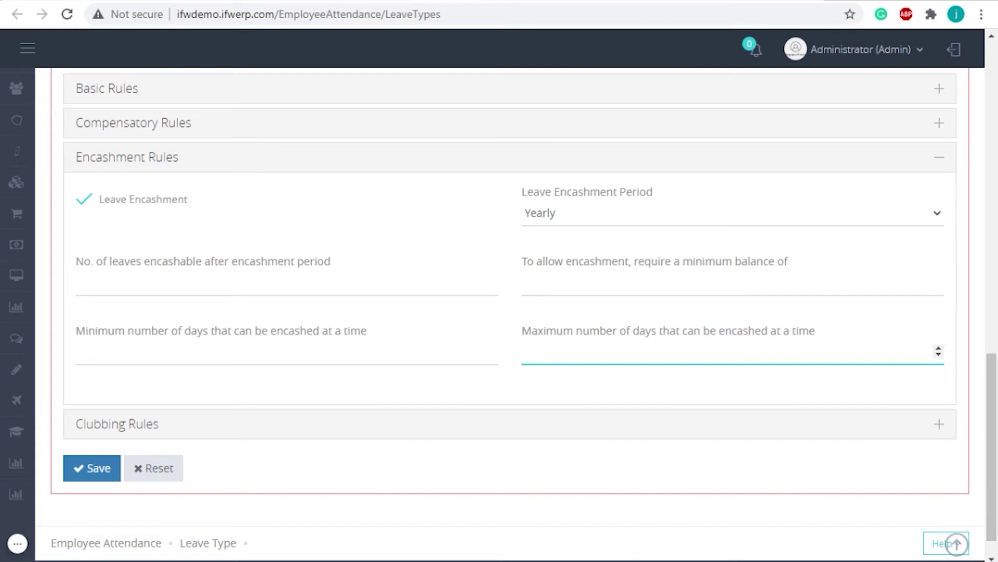
# Step: In the Clubbing Rules, specify that this leave cannot be taken together with On Duty
pyautogui.click(292, 437)
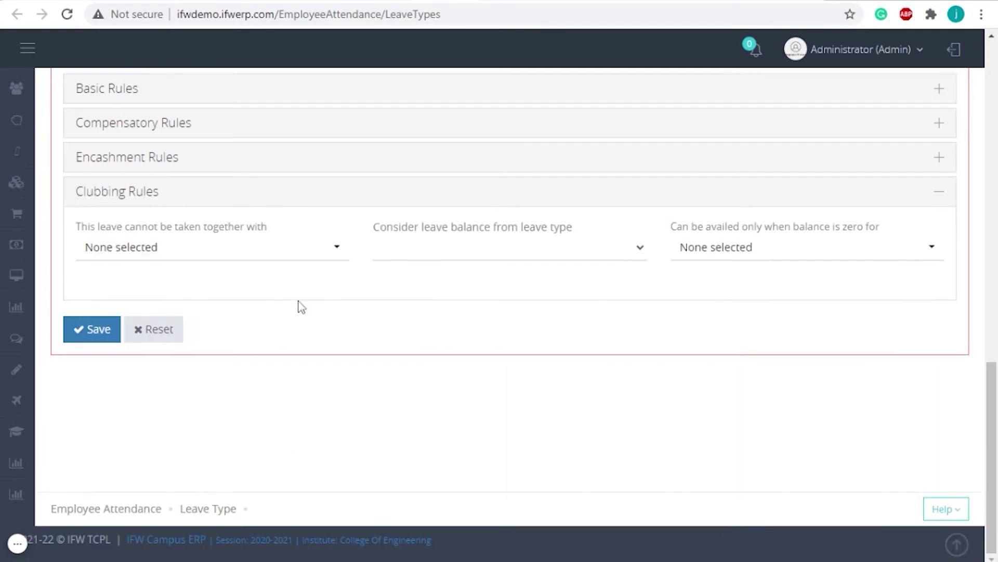
pyautogui.click(310, 264)
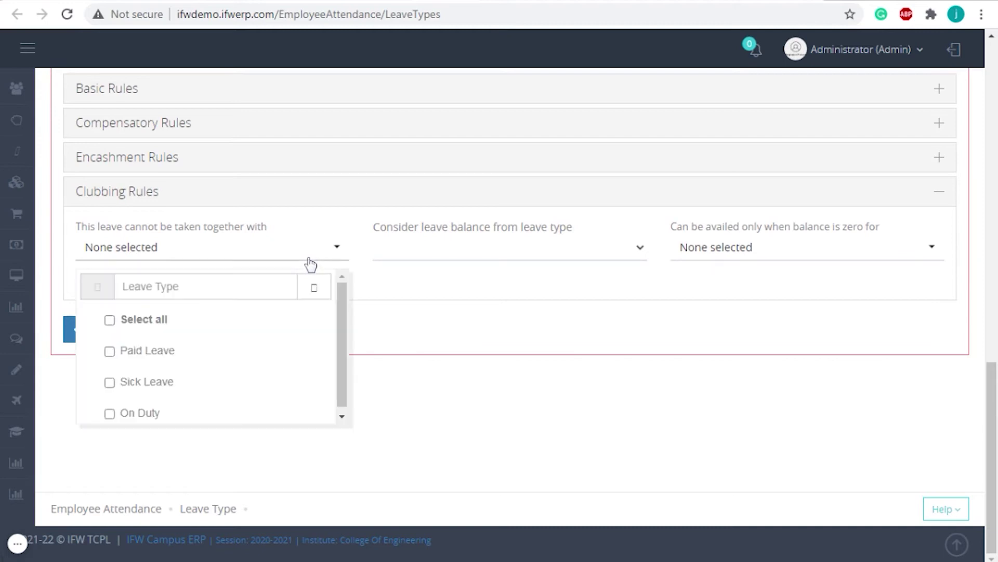
pyautogui.click(425, 363)
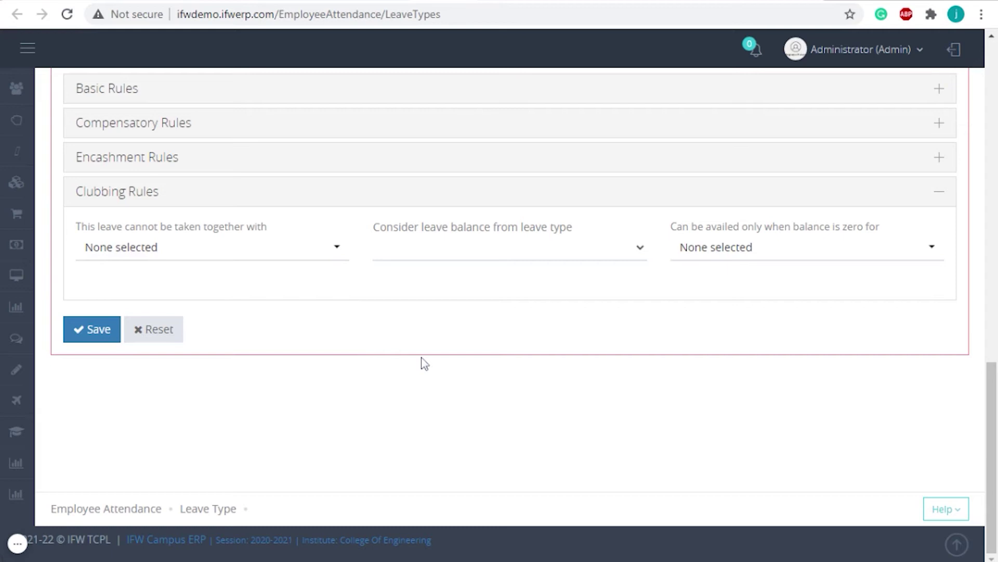
pyautogui.click(335, 264)
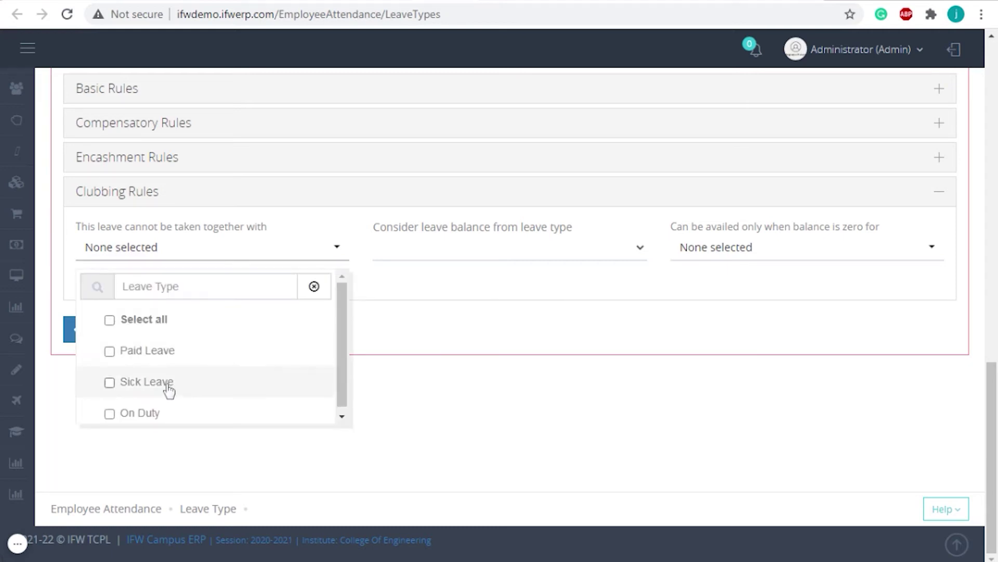
pyautogui.click(140, 413)
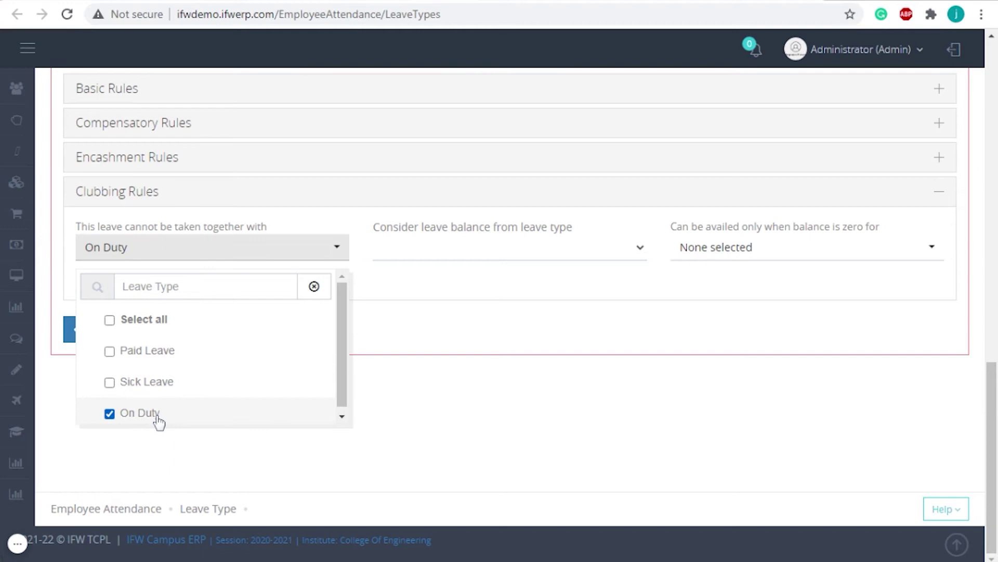
pyautogui.click(409, 319)
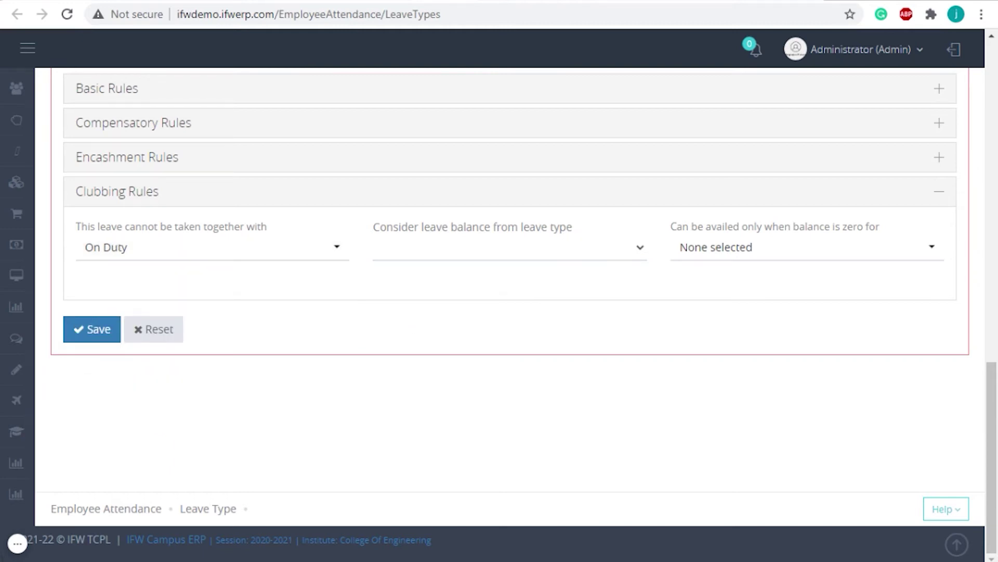
# Step: Leave Consider leave balance from leave type empty and set Can be availed only when balance is zero for to Sick Leave
pyautogui.click(570, 260)
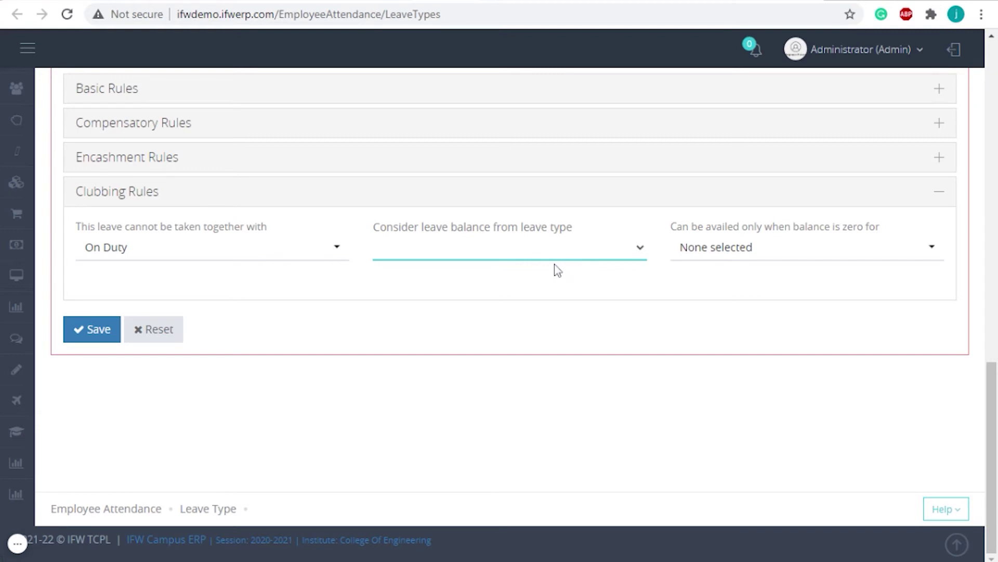
pyautogui.click(719, 292)
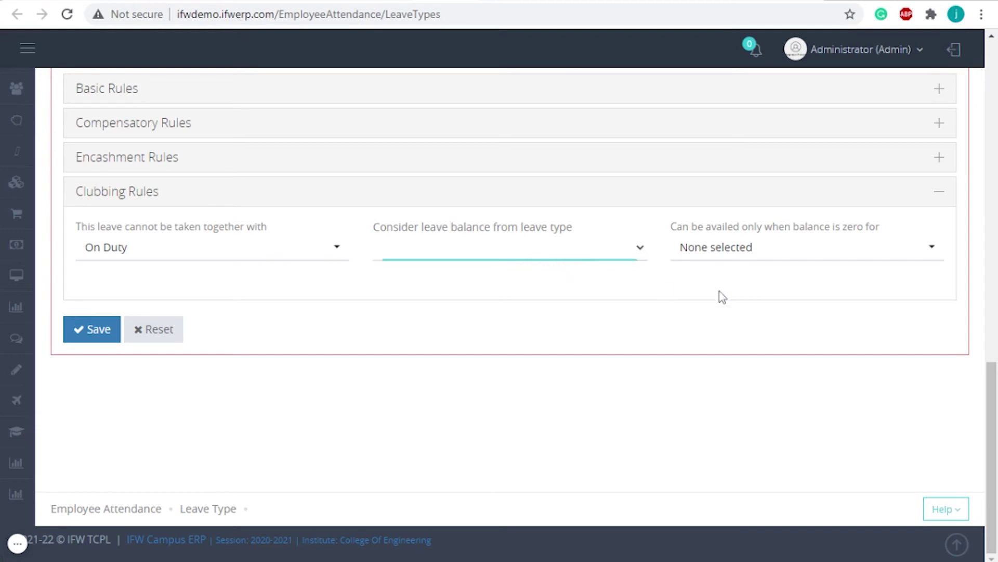
pyautogui.click(757, 256)
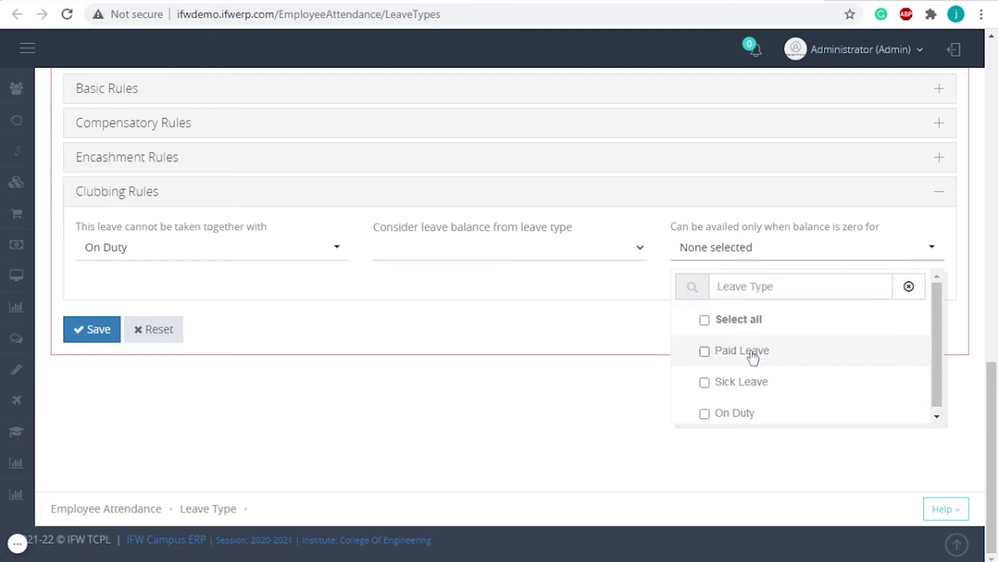
pyautogui.click(751, 385)
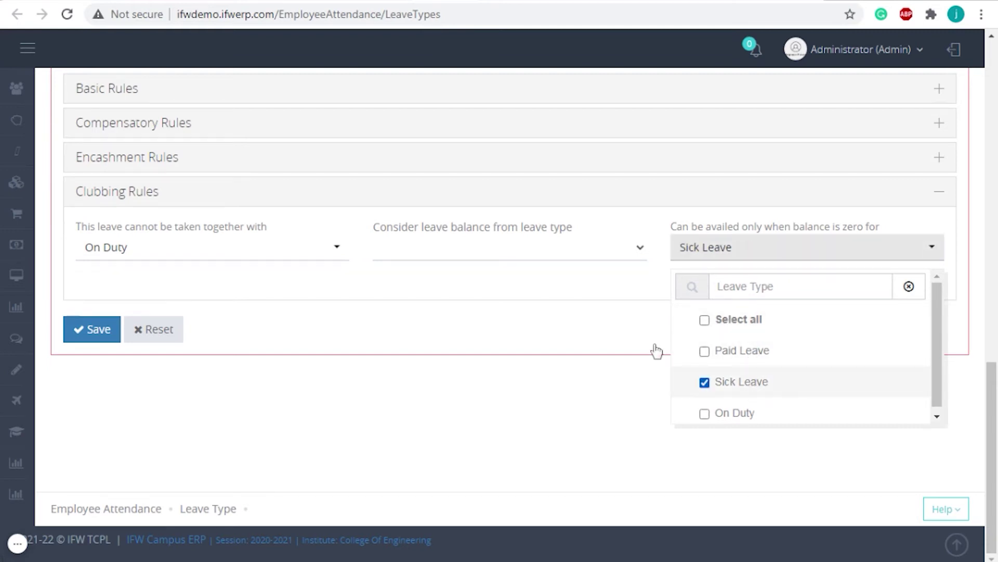
pyautogui.click(579, 327)
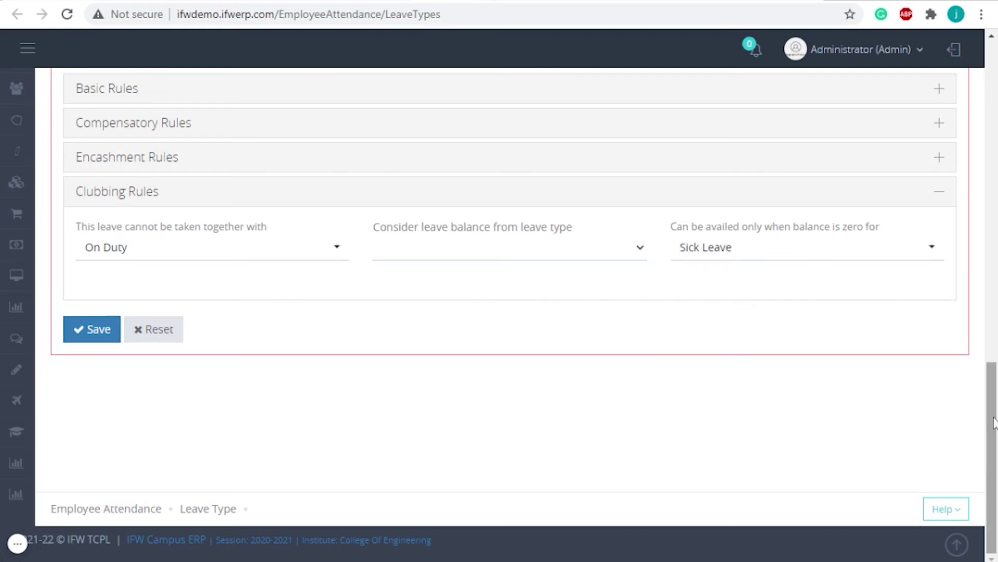
# Step: Show the Leave Rules and examine the General Rules on holidays, weekoffs, clubbing and sandwich leave
pyautogui.moveTo(993, 414); pyautogui.dragTo(994, 382)
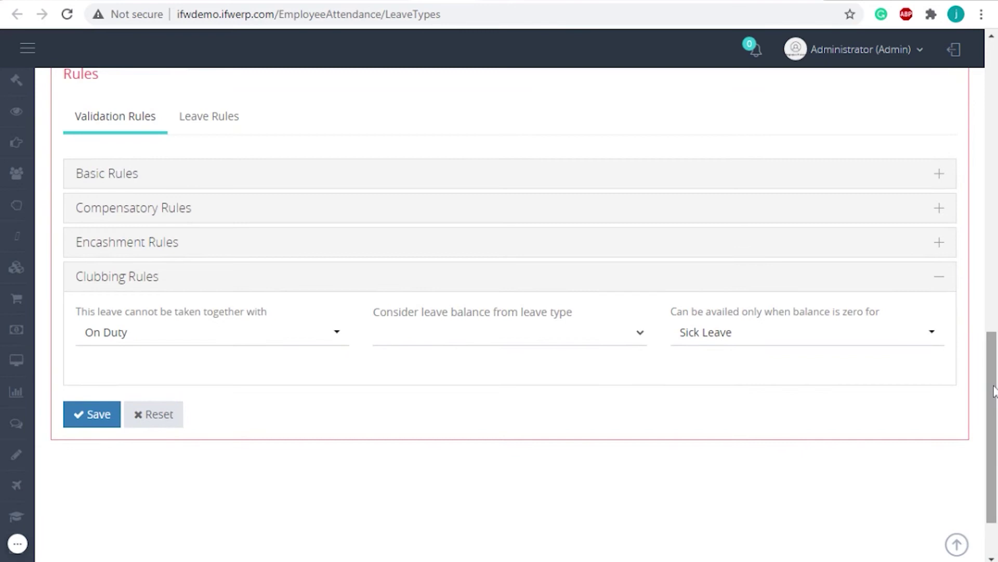
pyautogui.click(231, 133)
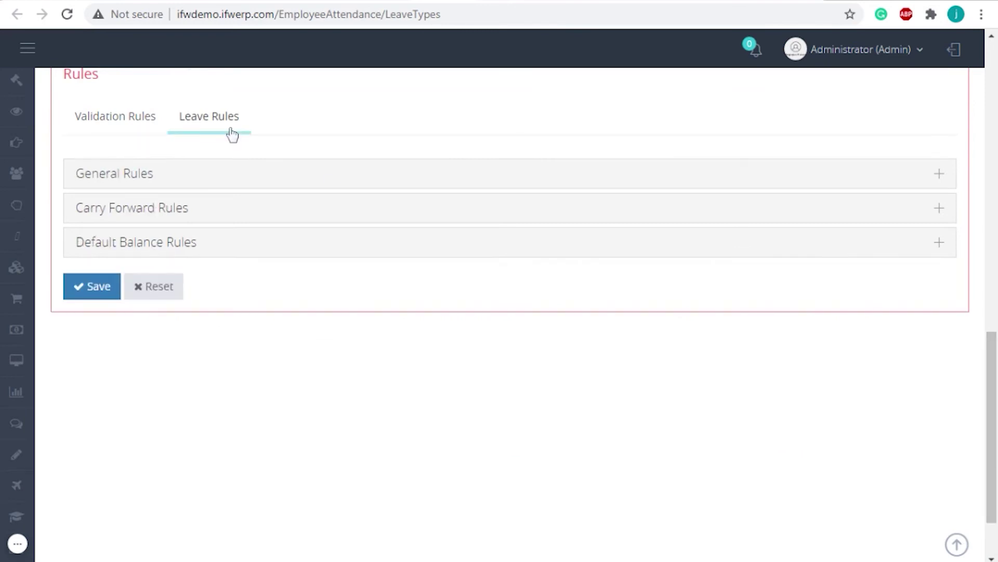
pyautogui.click(231, 174)
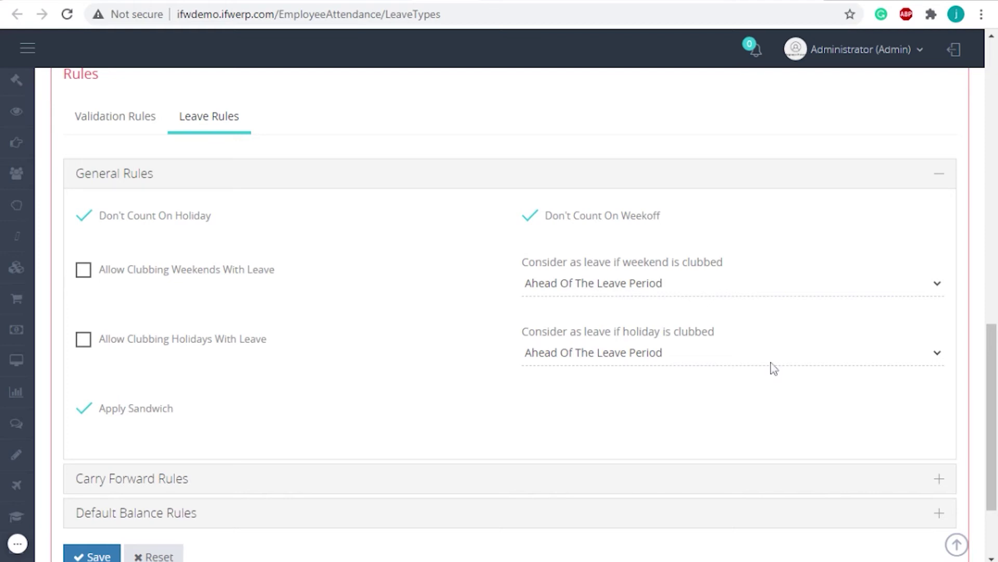
pyautogui.scroll(-2, 991, 411)
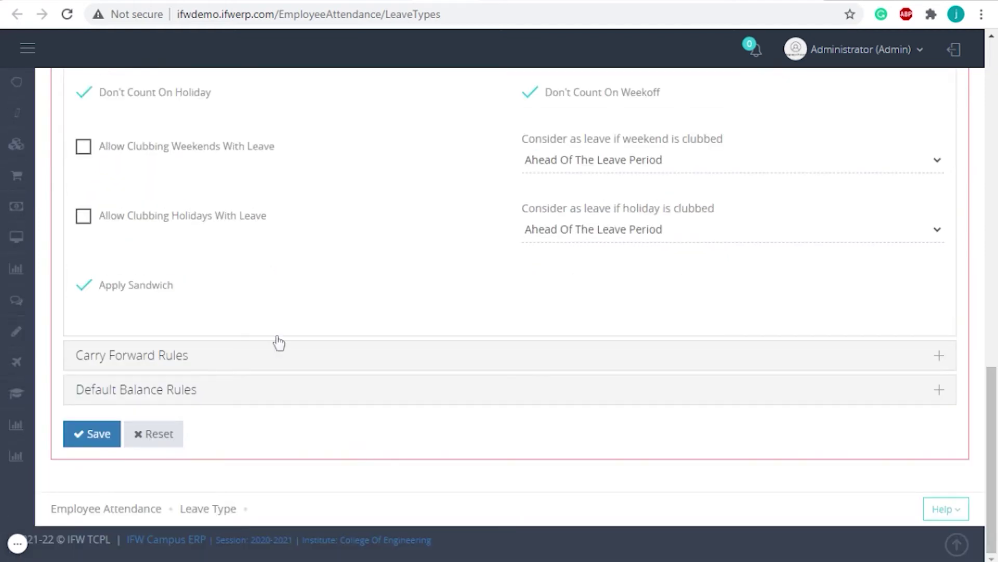
# Step: In the Carry Forward Rules, set the policy for leave in excess of the carry forward limit to Transfer excess balance to another leave type
pyautogui.click(278, 360)
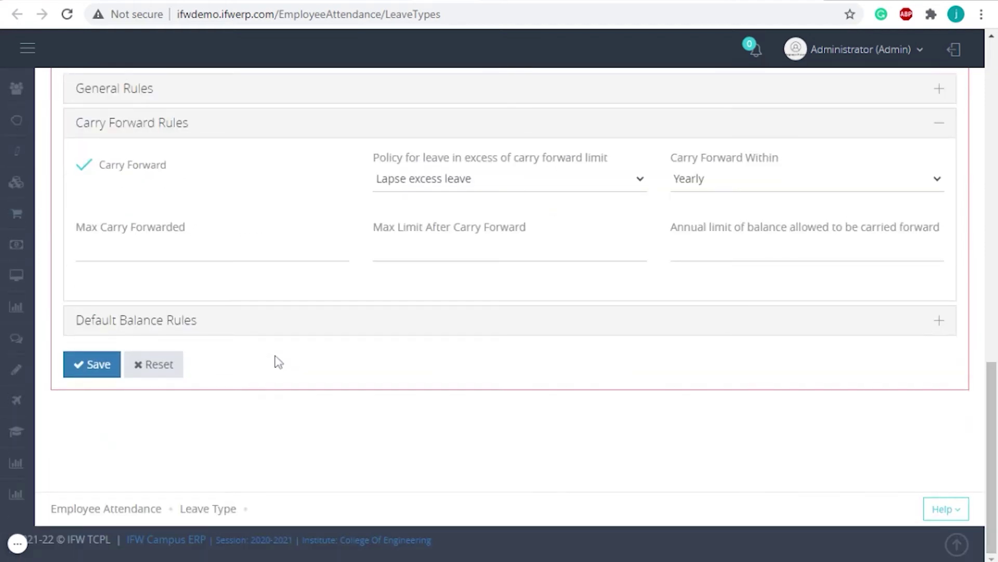
pyautogui.click(588, 197)
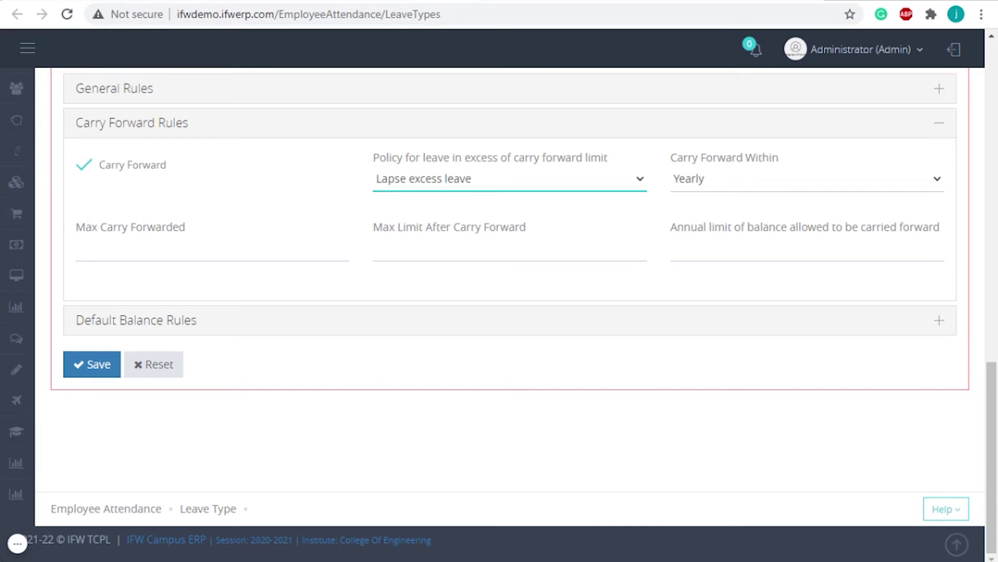
pyautogui.press('Down')
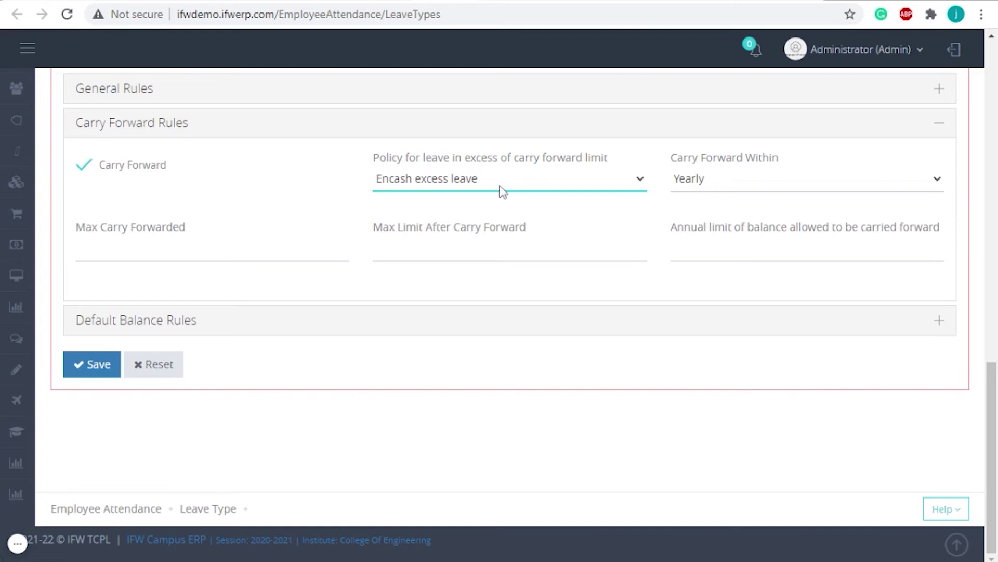
pyautogui.press('Down')
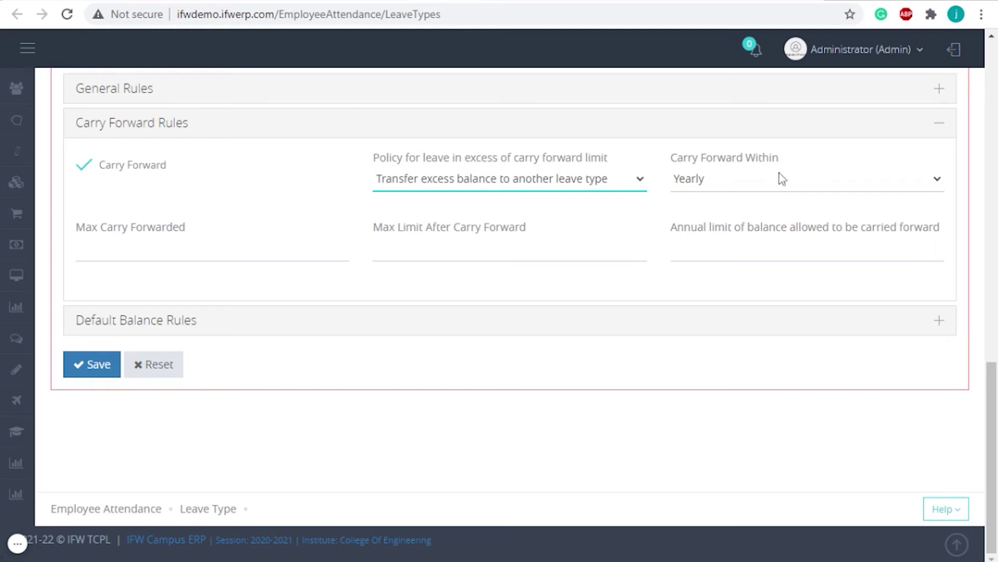
# Step: Review the Carry Forward Within setting and carry forward limit fields, and expand the Default Balance Rules to examine the balance allotment
pyautogui.click(761, 185)
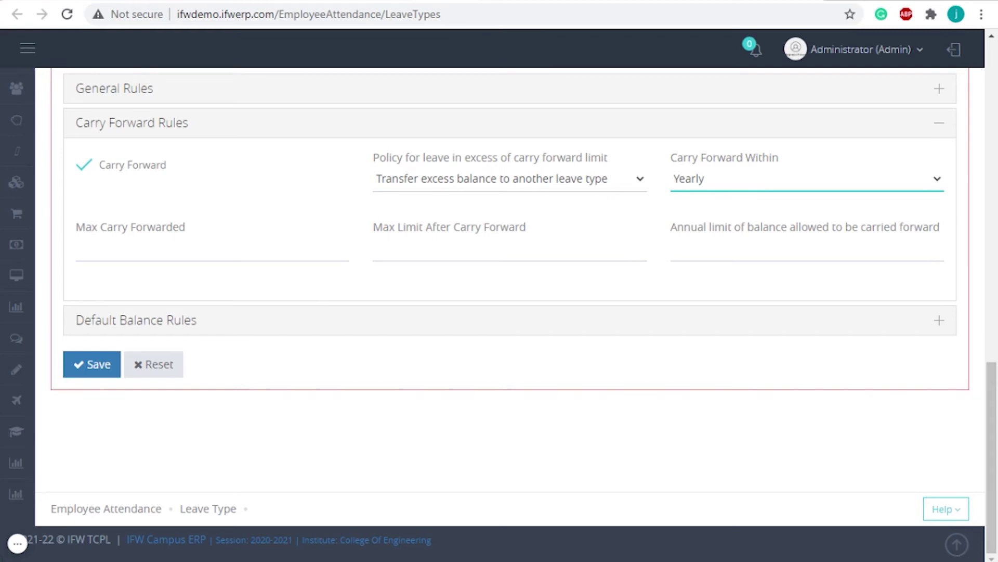
pyautogui.press('Down')
pyautogui.press('Up')
pyautogui.click(76, 248)
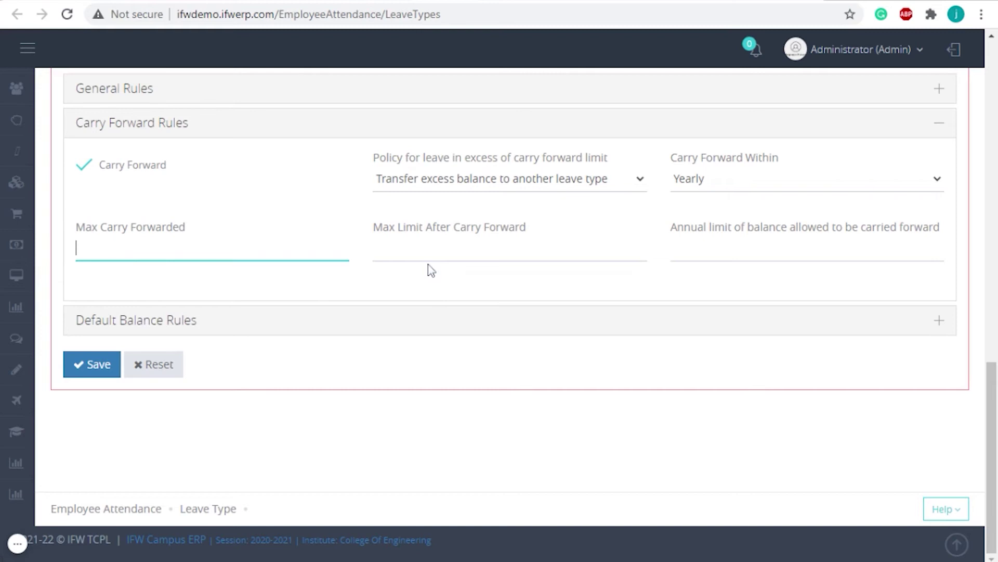
pyautogui.press('Tab')
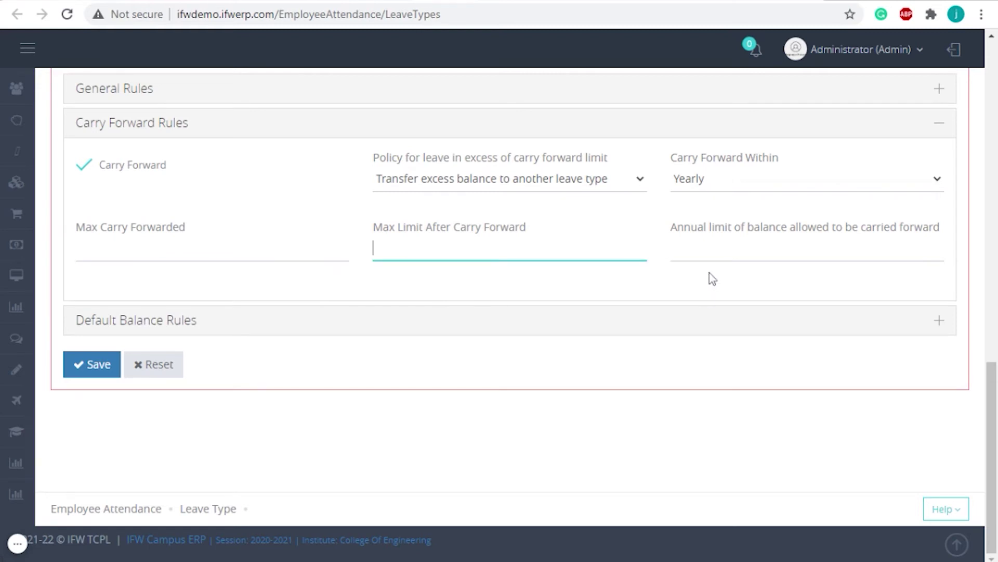
pyautogui.press('Tab')
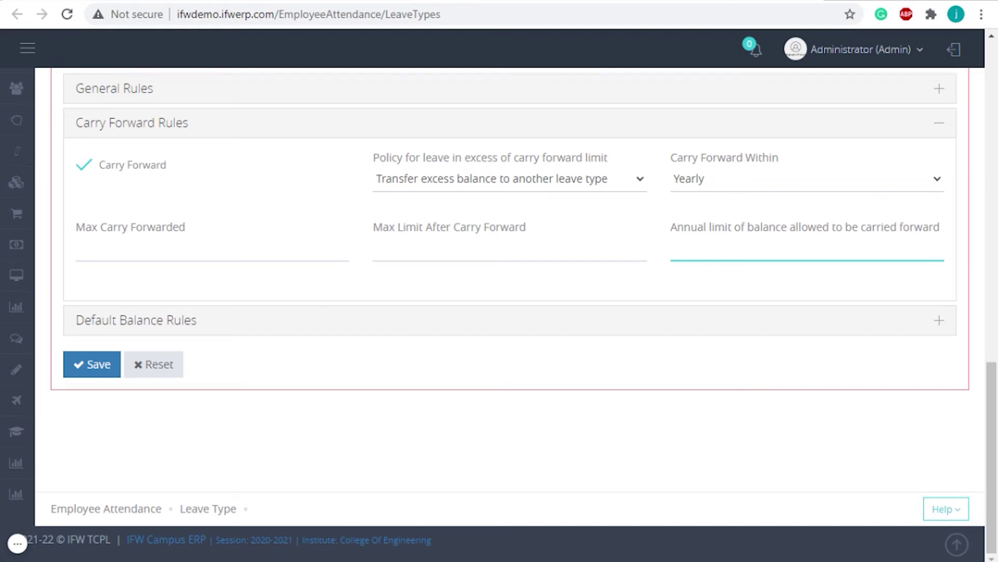
pyautogui.click(306, 330)
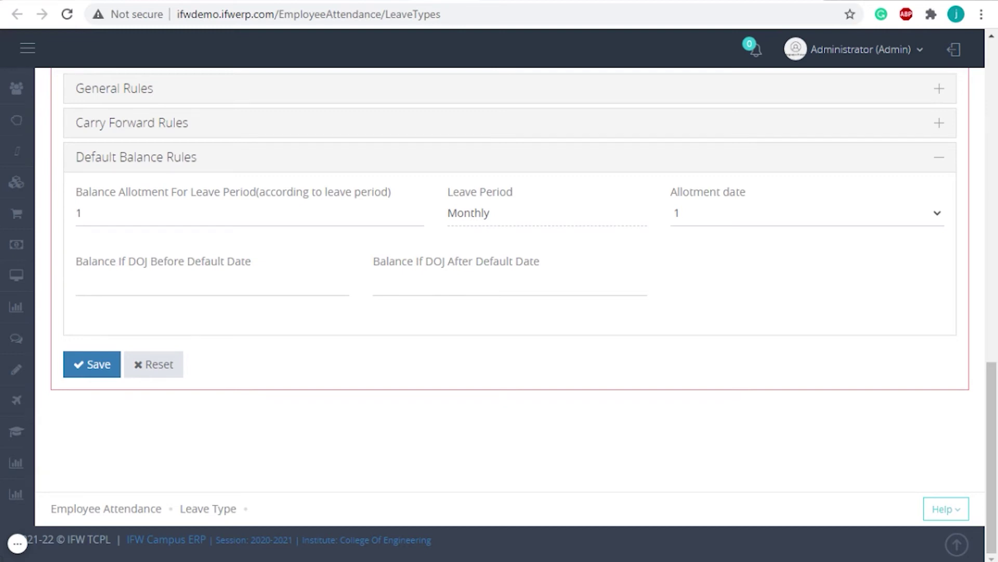
# Step: Go to the Leave Scheme page and load the Teaching scheme into the form
pyautogui.moveTo(994, 419); pyautogui.dragTo(996, 69)
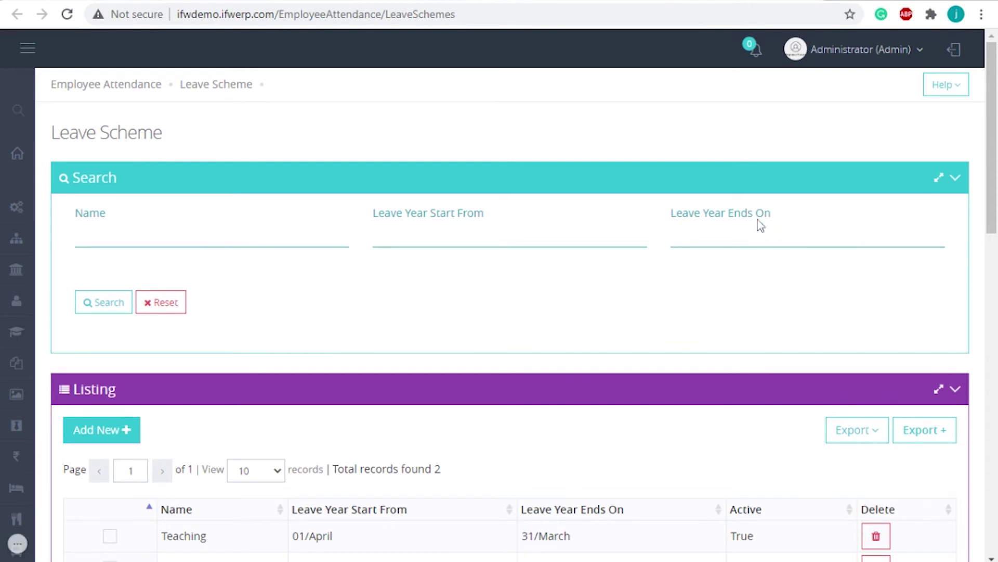
pyautogui.moveTo(991, 218); pyautogui.dragTo(994, 257)
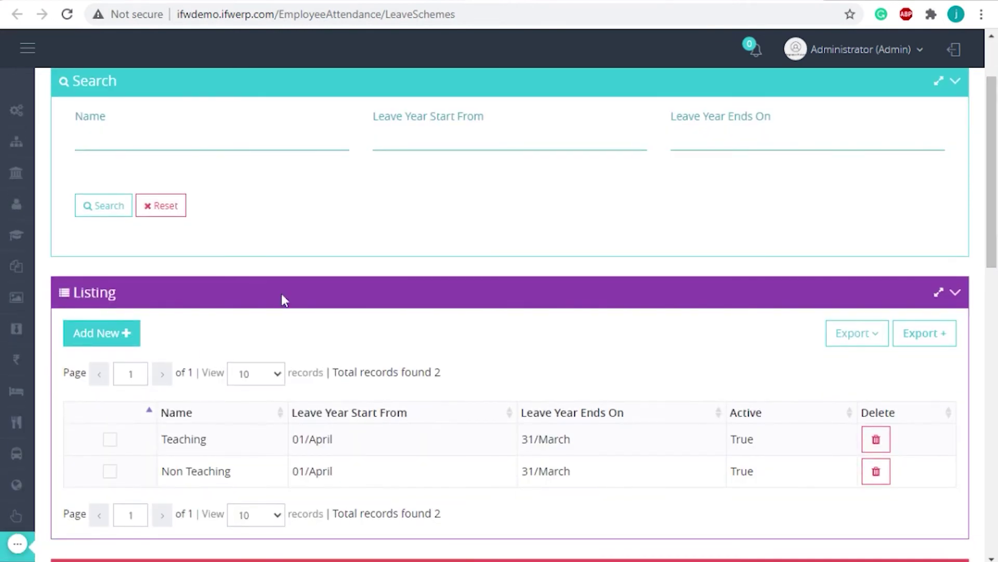
pyautogui.click(116, 442)
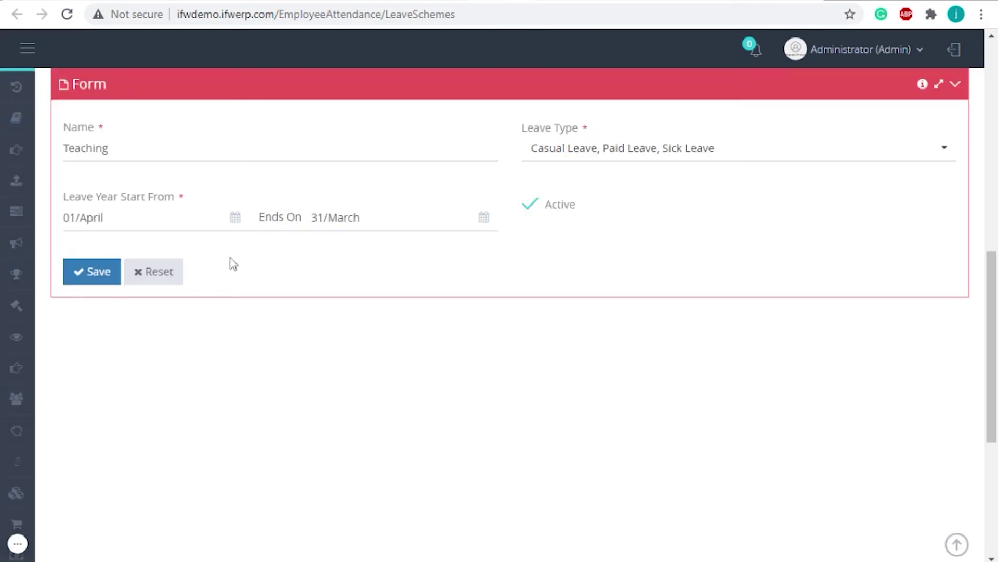
# Step: Review the Teaching scheme's name and look through its full list of selectable leave types
pyautogui.click(204, 152)
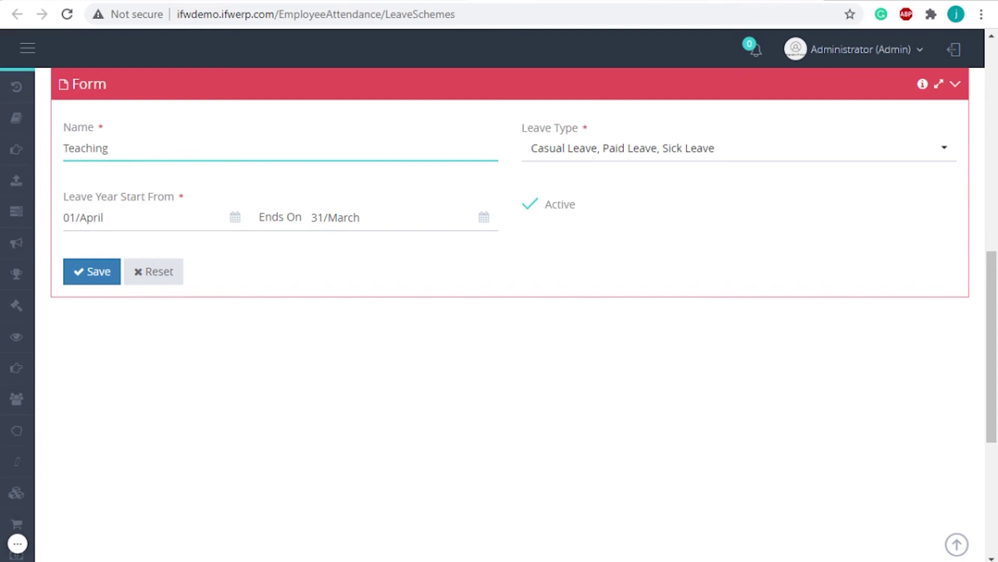
pyautogui.click(760, 156)
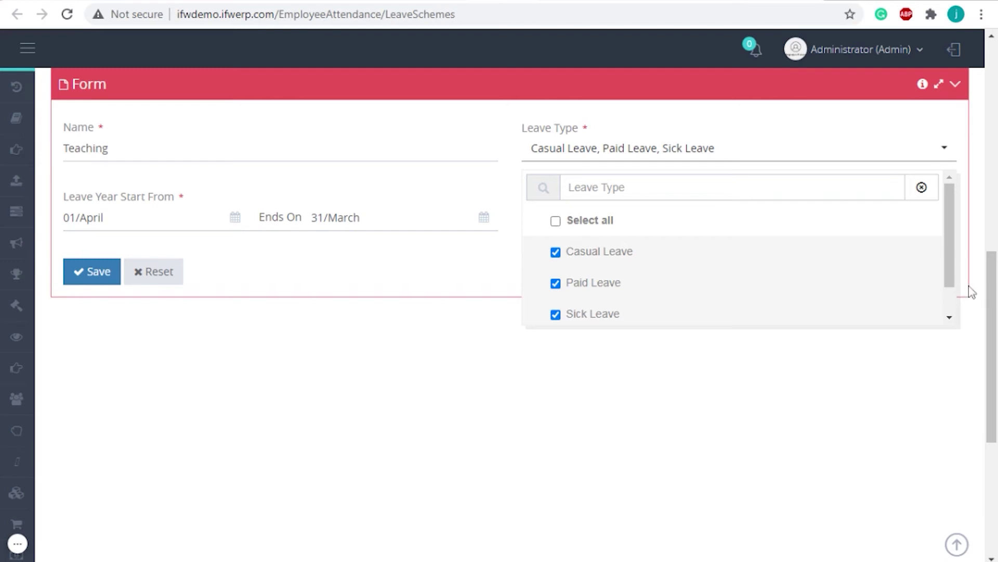
pyautogui.scroll(-1, 952, 302)
pyautogui.scroll(-1, 952, 303)
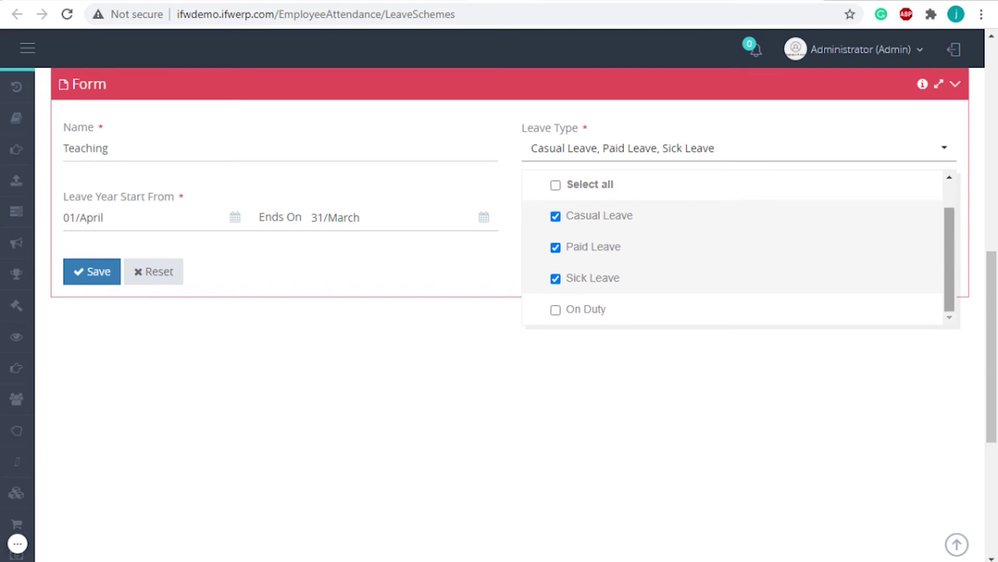
pyautogui.click(565, 434)
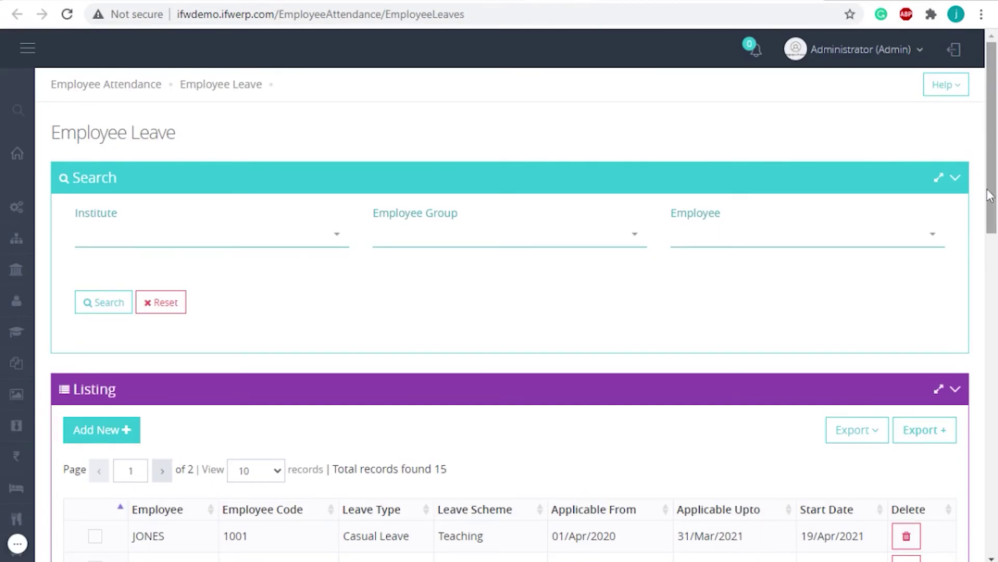
# Step: On the Employee Leave page, load the first listed Casual Leave record into the form and review all its columns
pyautogui.moveTo(990, 195); pyautogui.dragTo(994, 210)
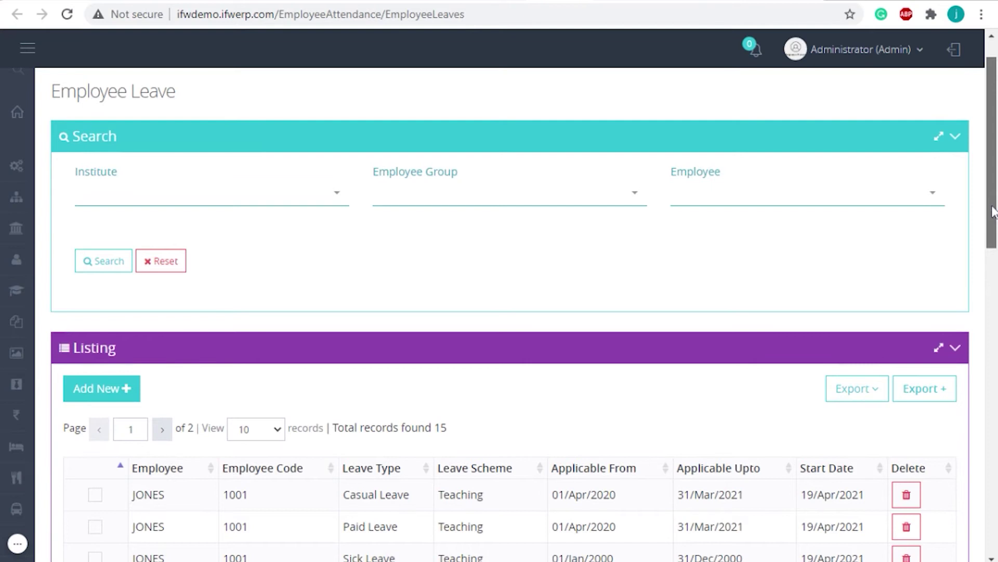
pyautogui.scroll(-1, 878, 232)
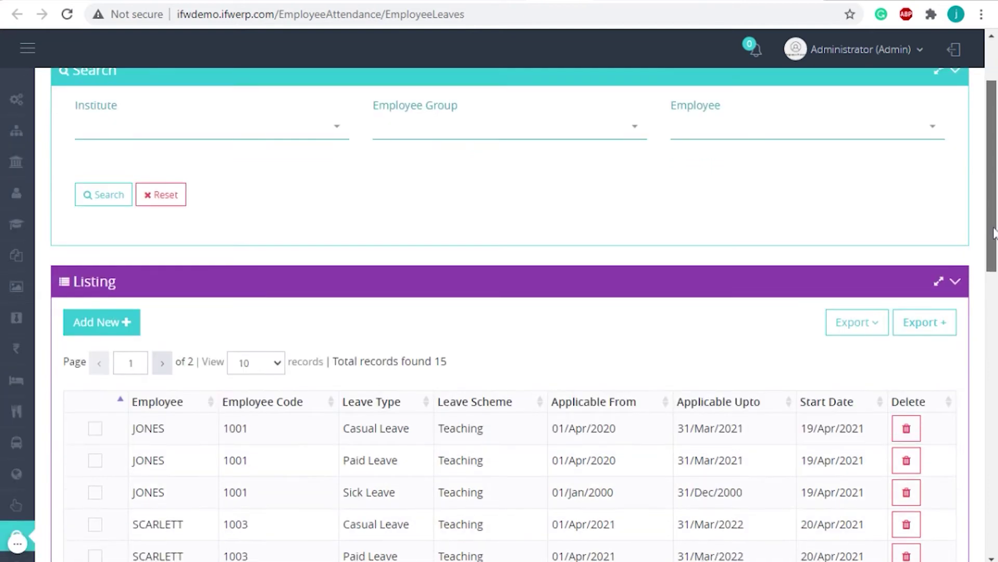
pyautogui.click(98, 429)
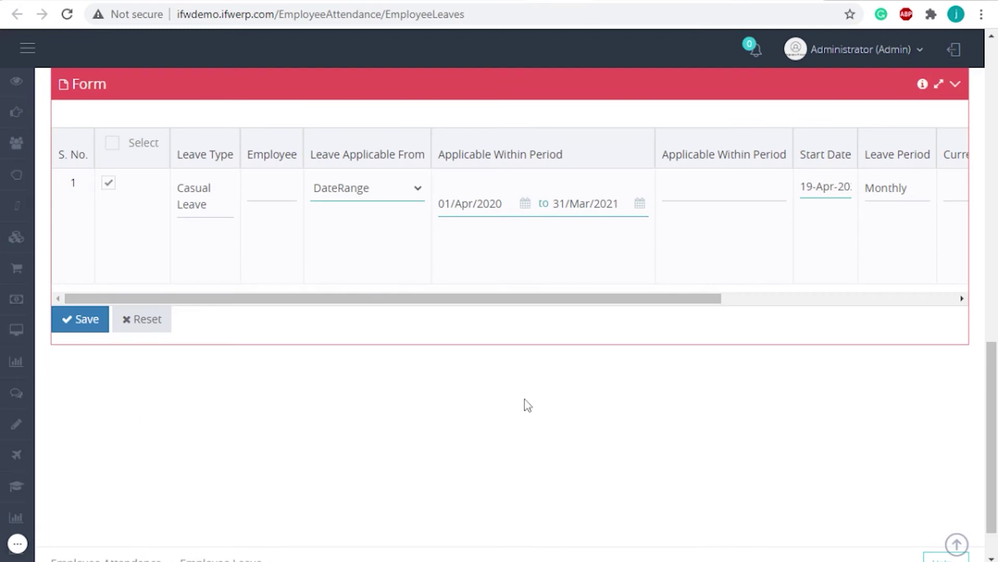
pyautogui.moveTo(992, 413); pyautogui.dragTo(991, 391)
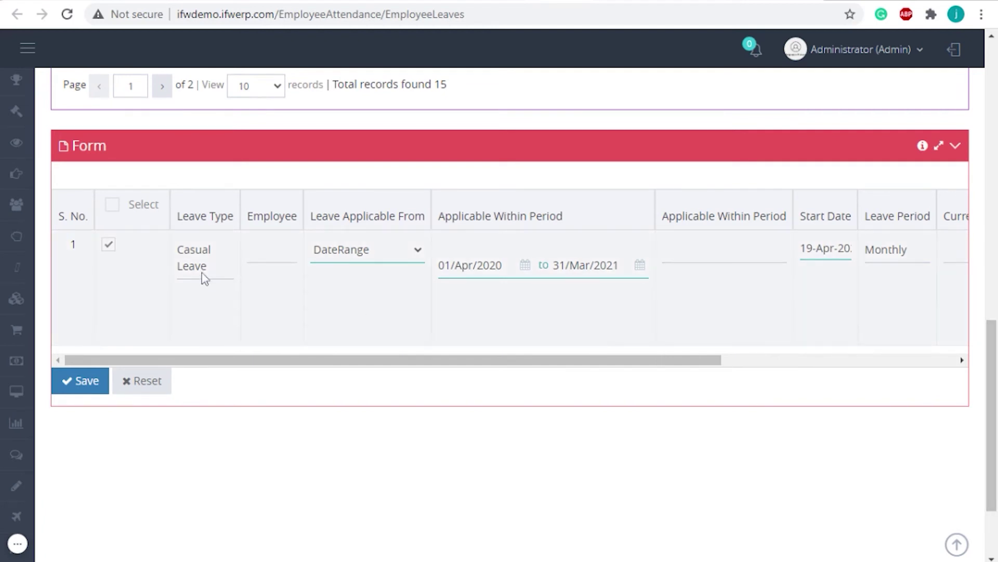
pyautogui.moveTo(466, 360); pyautogui.dragTo(878, 349)
pyautogui.moveTo(692, 363); pyautogui.dragTo(390, 359)
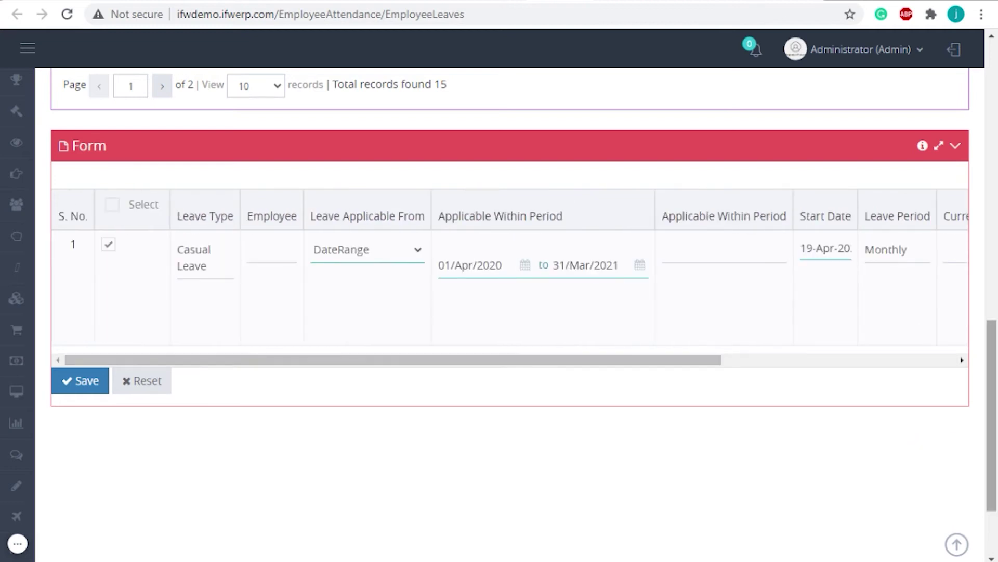
# Step: Switch to the multiple employees leave page and start a new leave assignment
pyautogui.scroll(3, 499, 312)
pyautogui.scroll(10, 645, 58)
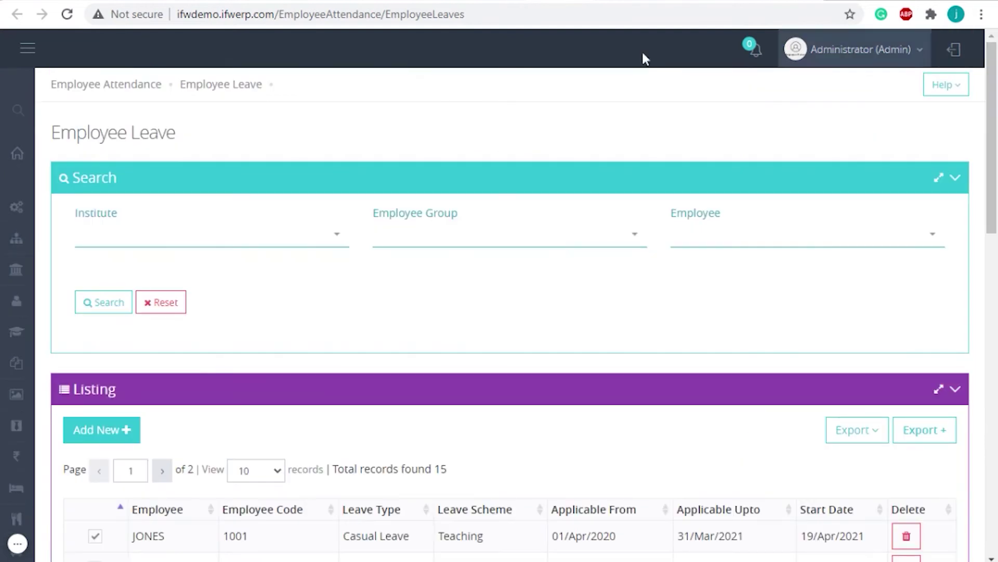
pyautogui.click(611, 1)
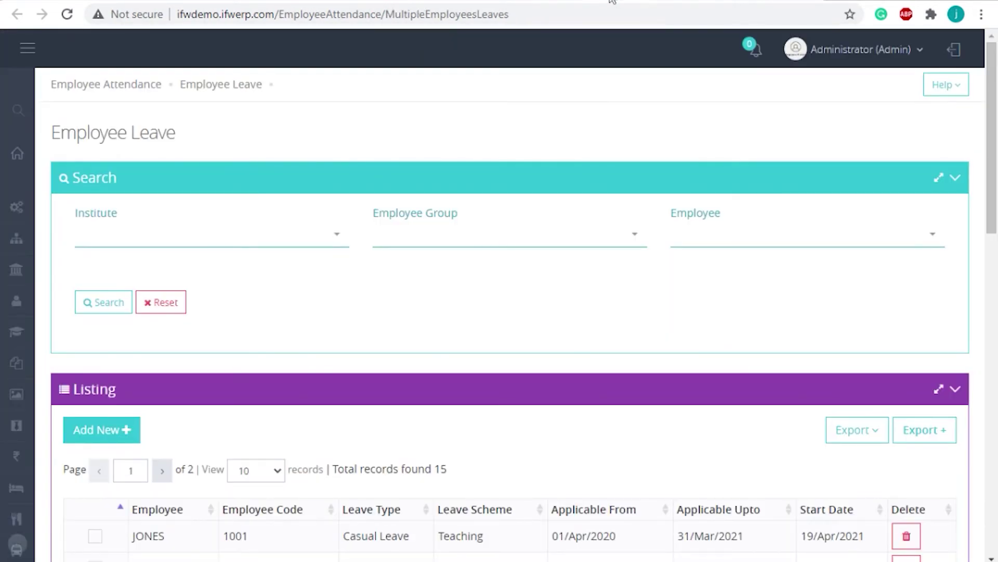
pyautogui.moveTo(994, 229); pyautogui.dragTo(994, 250)
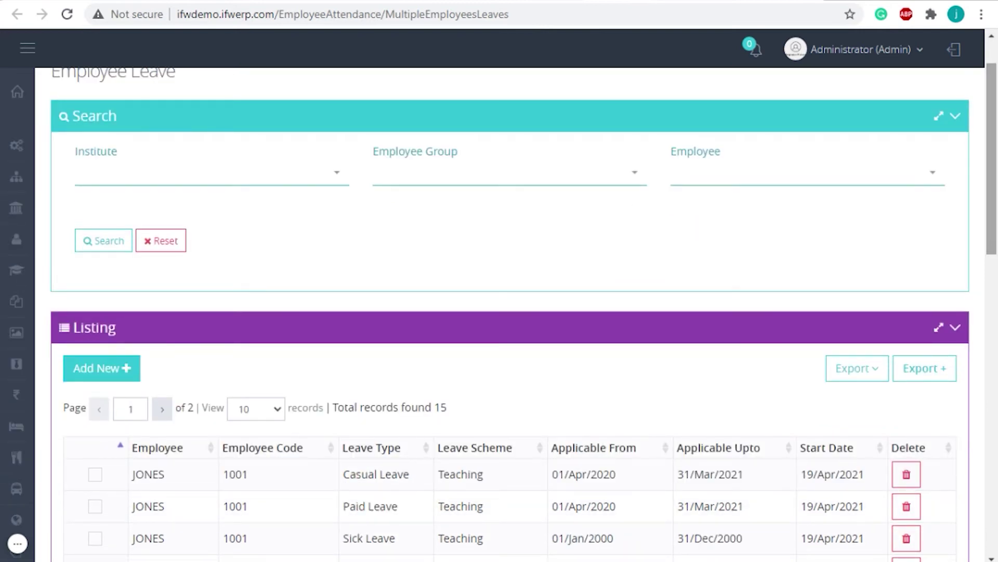
pyautogui.click(118, 386)
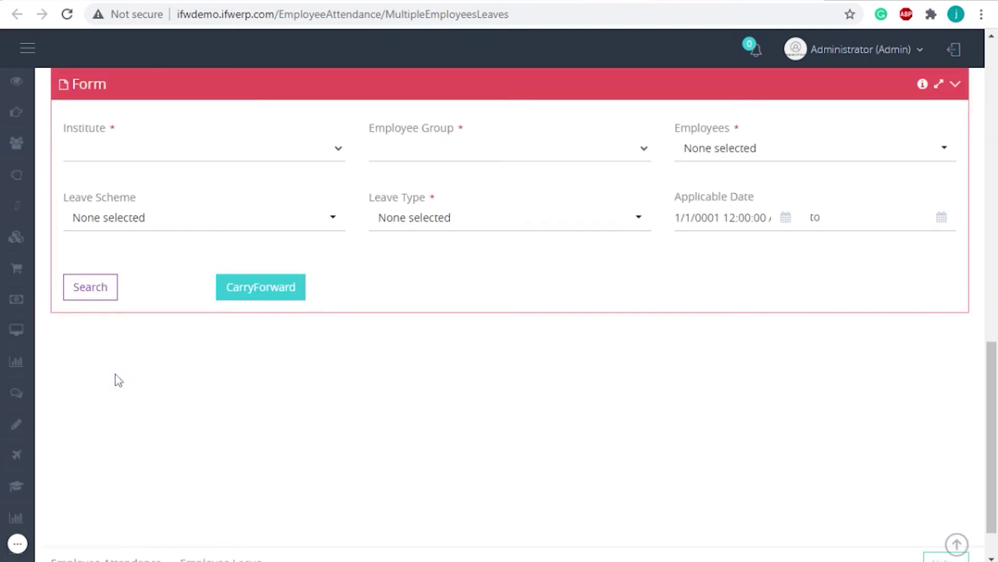
# Step: Set the institute to College Of Engineering and the employee group to Teaching (GIS)
pyautogui.click(326, 159)
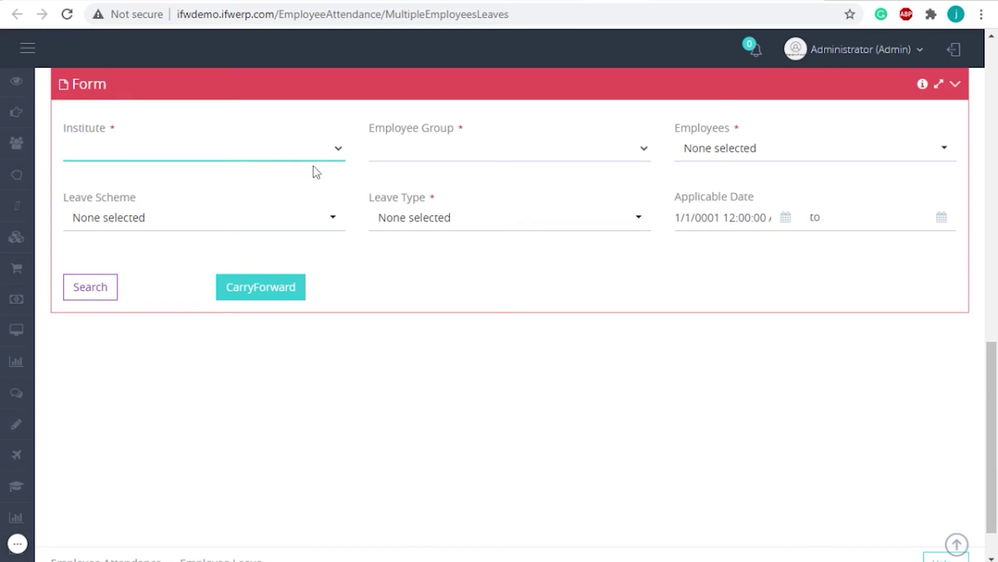
pyautogui.press('Down')
pyautogui.click(546, 156)
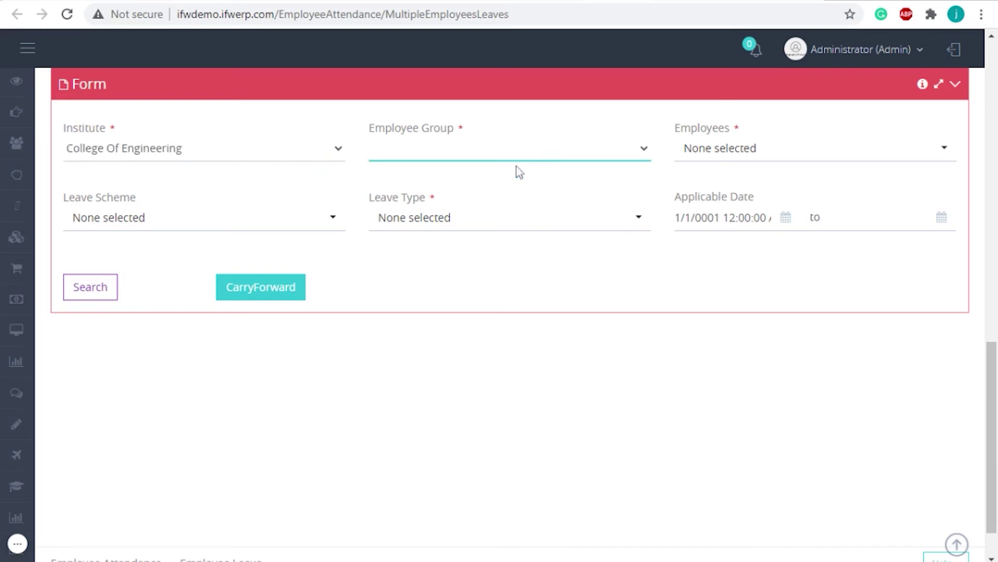
pyautogui.press('Down')
pyautogui.click(715, 162)
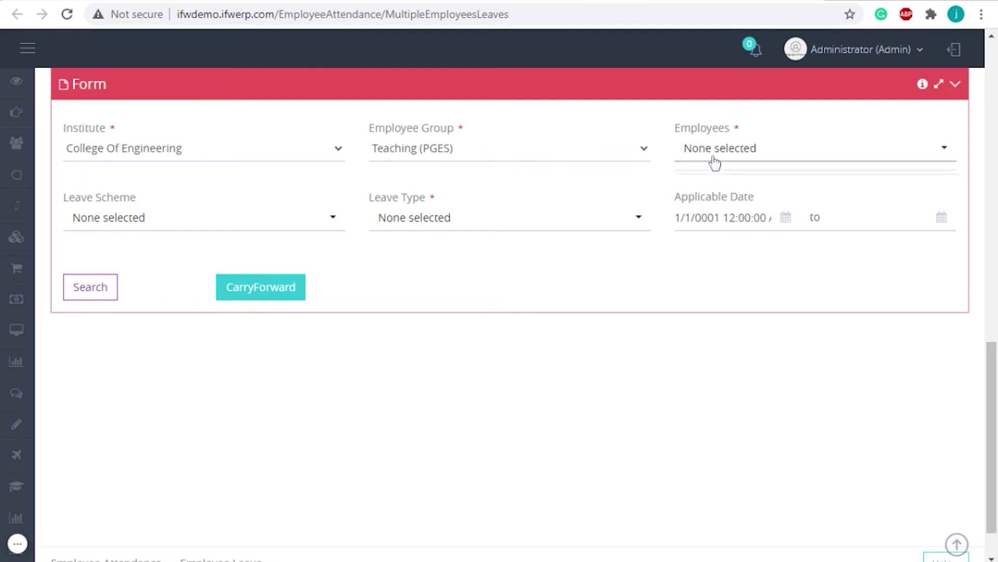
pyautogui.click(714, 158)
pyautogui.click(713, 158)
pyautogui.click(611, 159)
pyautogui.press('Down')
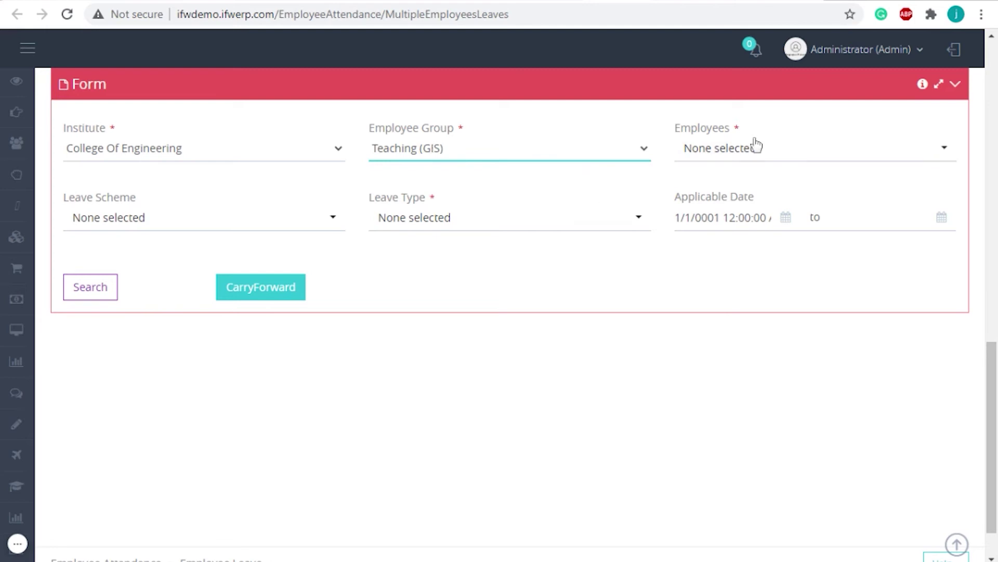
# Step: Include all employees of the chosen group in the leave assignment
pyautogui.click(765, 154)
pyautogui.click(765, 156)
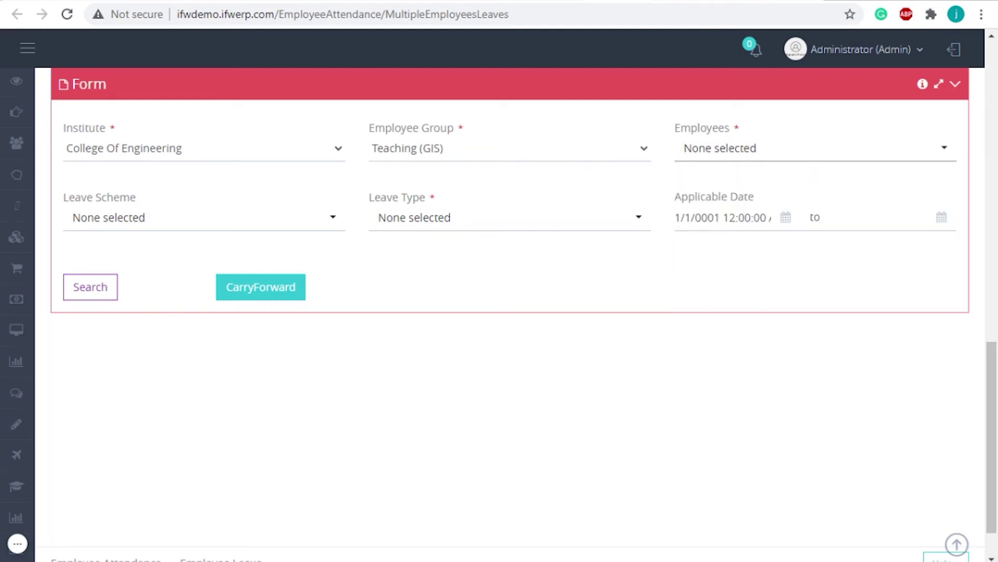
pyautogui.click(755, 188)
pyautogui.click(756, 162)
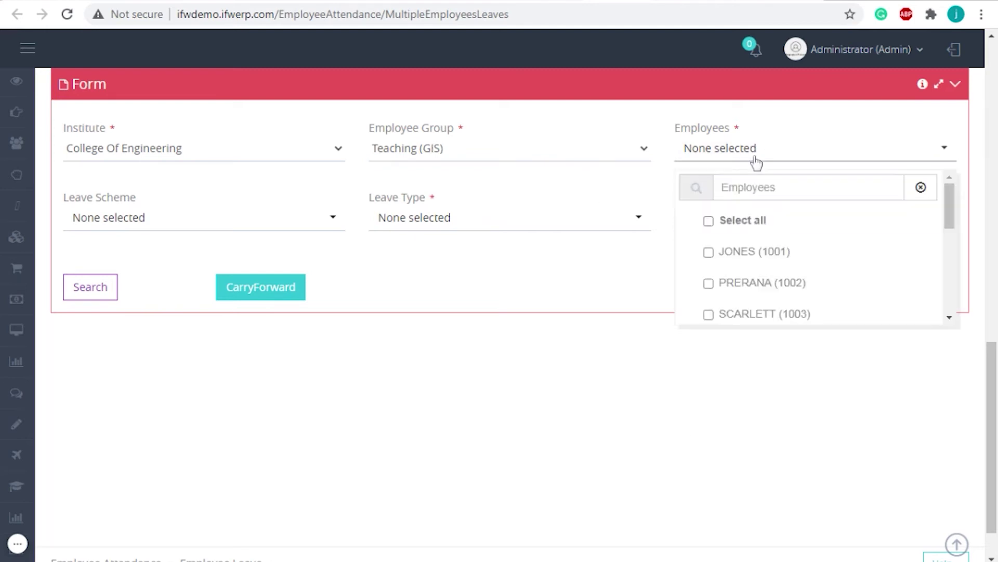
pyautogui.click(745, 222)
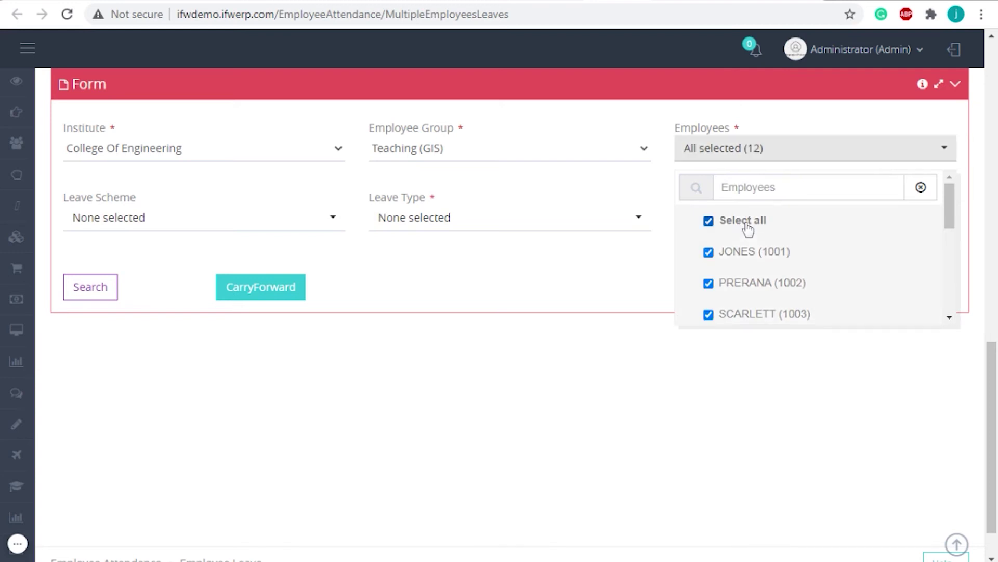
pyautogui.click(531, 254)
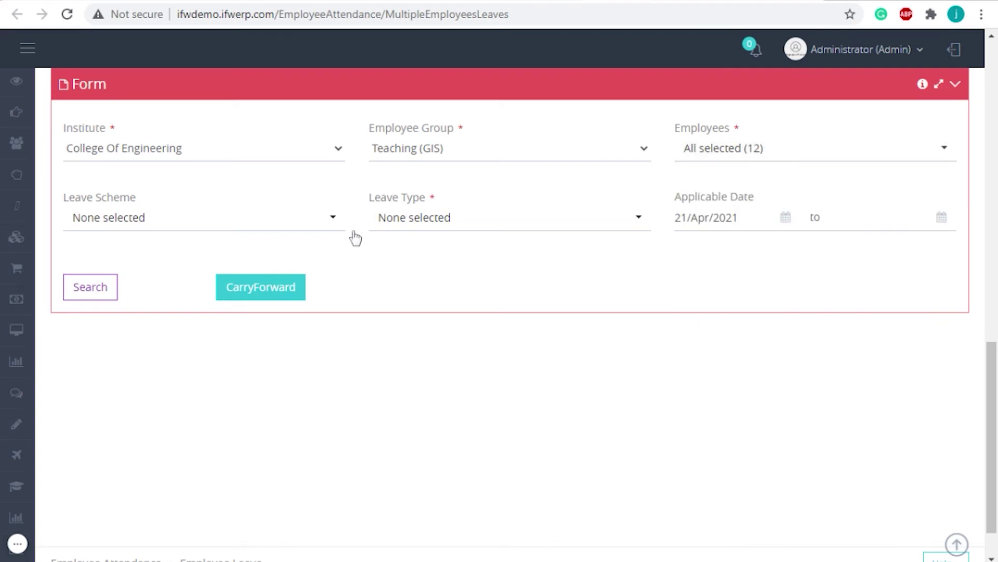
# Step: Choose the Teaching leave scheme and select all of its leave types
pyautogui.click(287, 237)
pyautogui.click(128, 322)
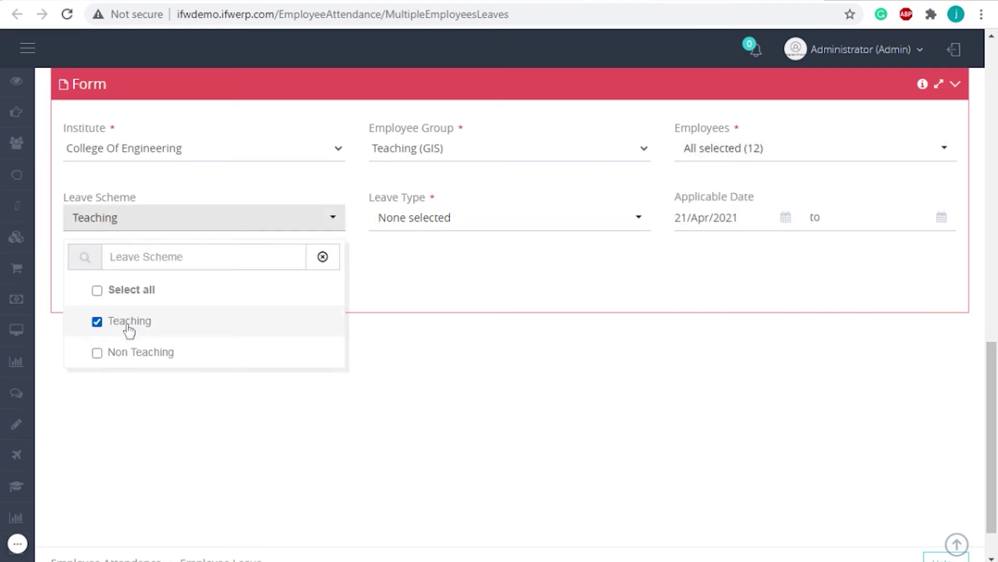
pyautogui.click(398, 298)
pyautogui.click(567, 226)
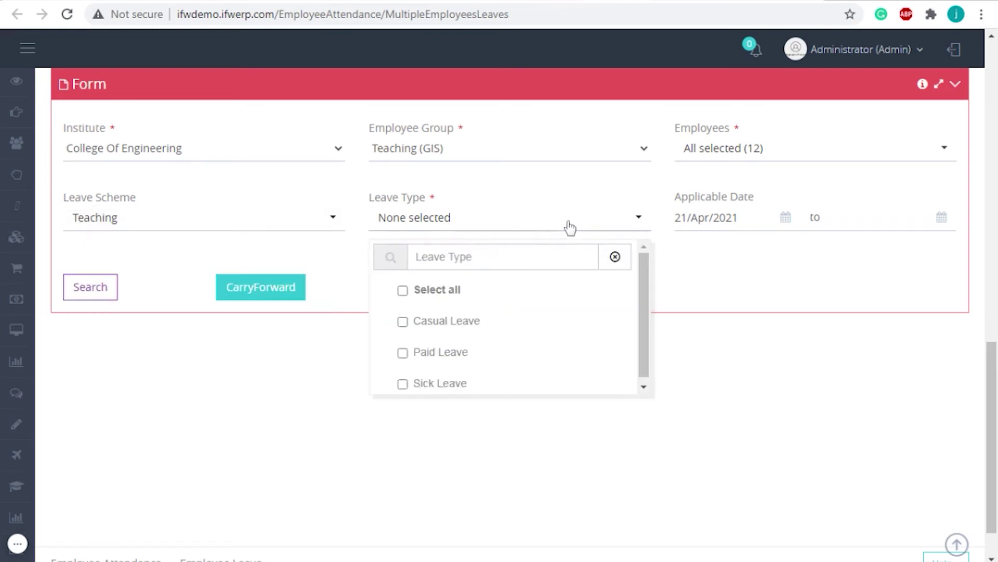
pyautogui.click(456, 294)
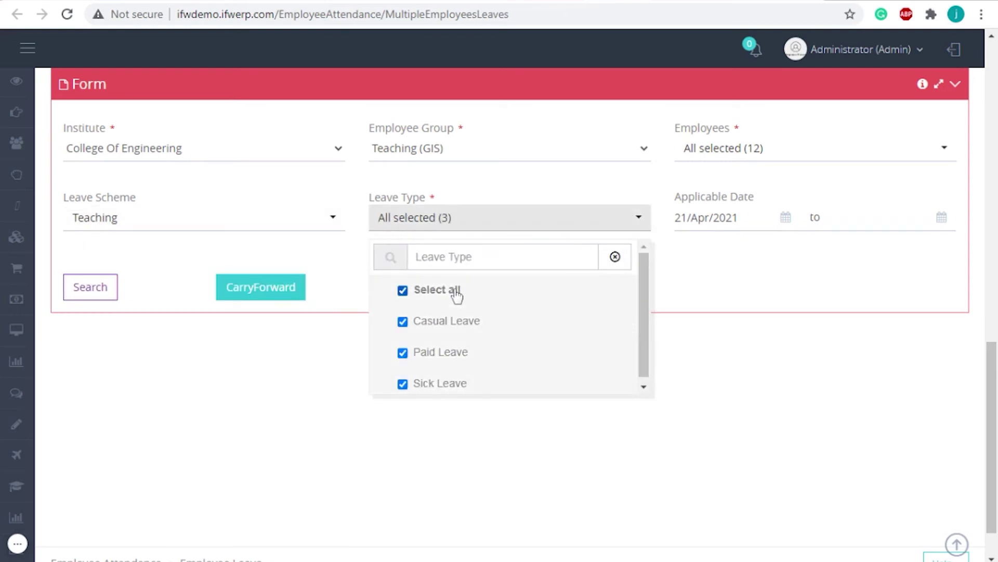
pyautogui.click(704, 277)
# Step: Set the applicable date range from 01/Apr/2021 to 30/Apr/2021 and run the search
pyautogui.click(720, 224)
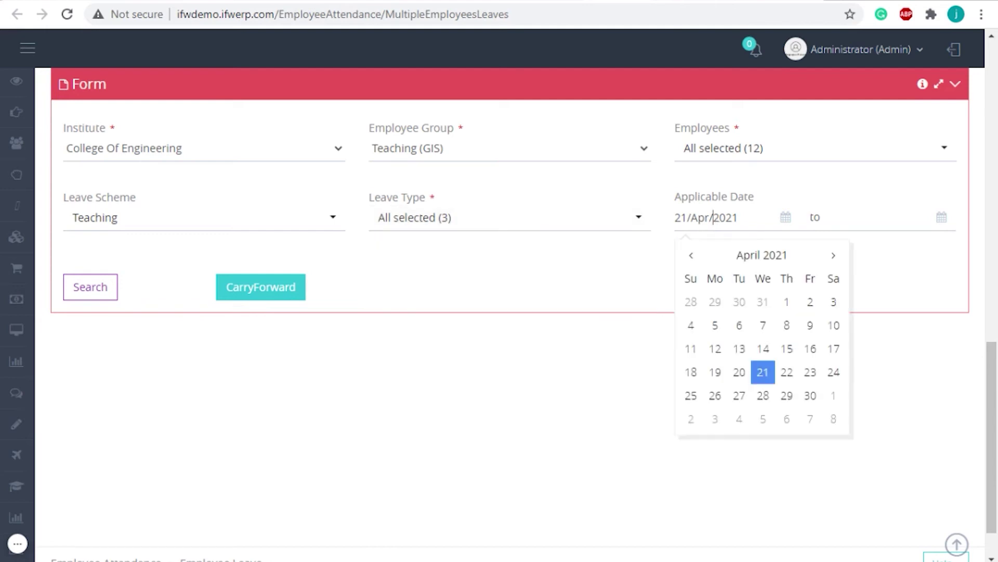
pyautogui.click(788, 308)
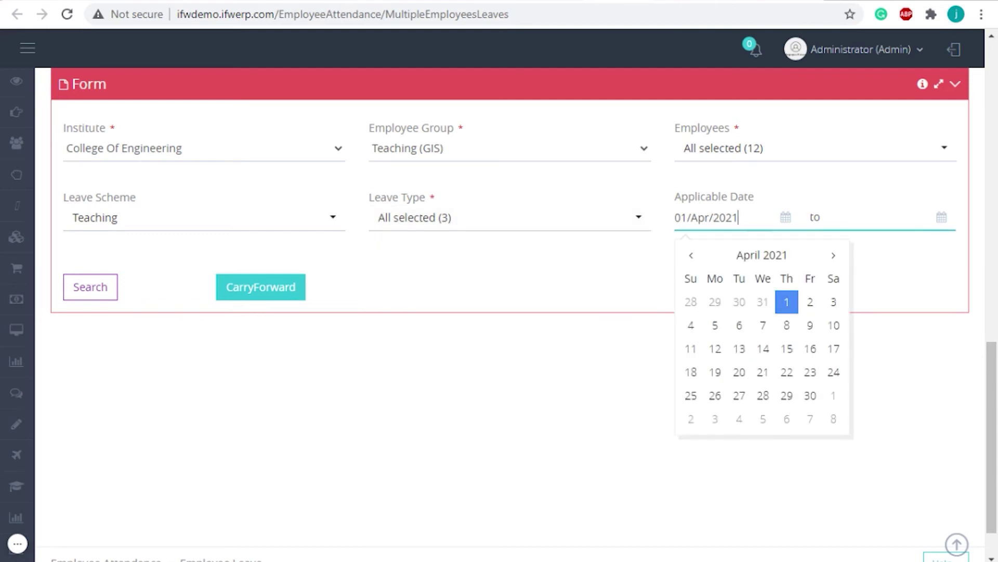
pyautogui.click(830, 218)
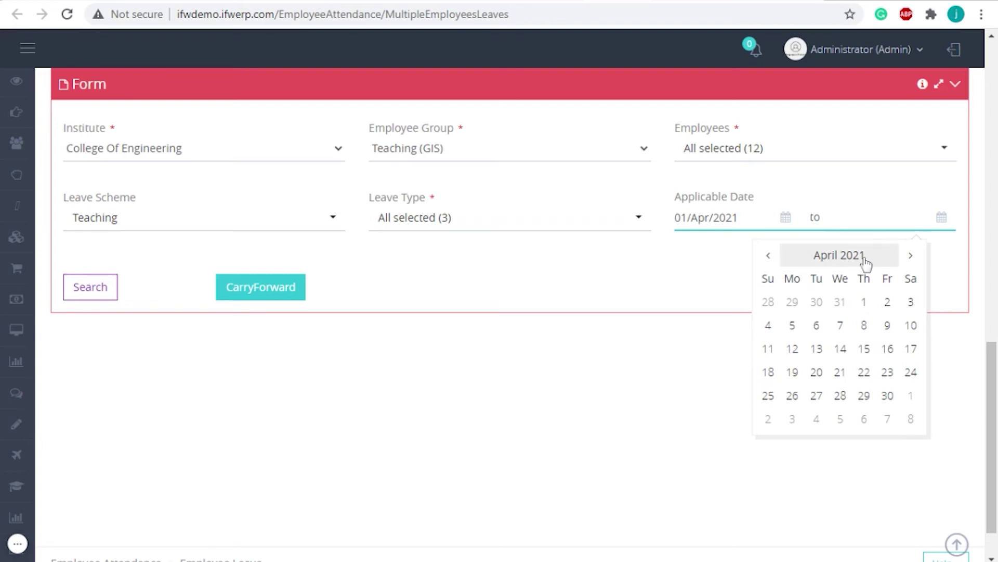
pyautogui.click(888, 399)
pyautogui.click(654, 276)
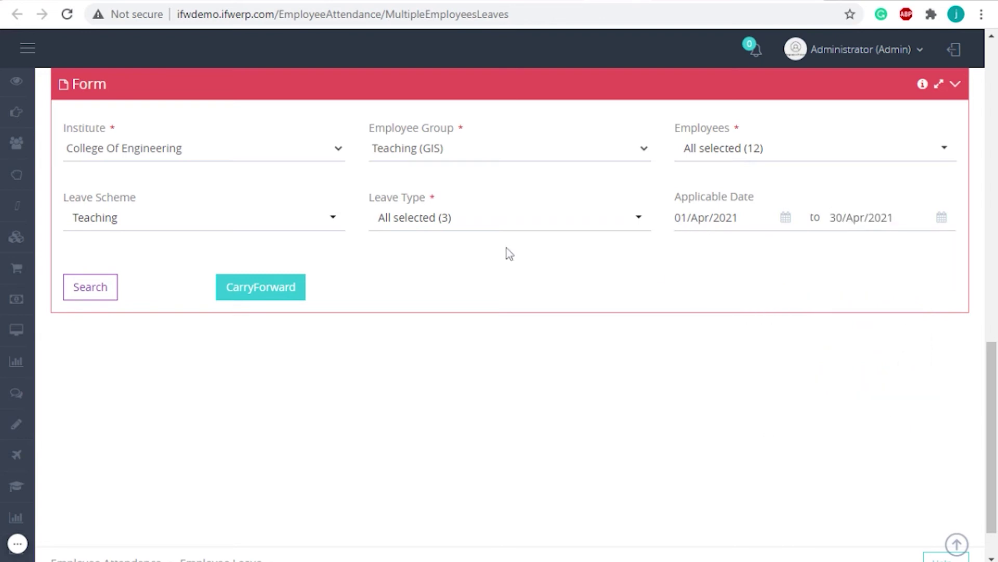
pyautogui.click(112, 297)
# Step: Go to the Employee Leave Registers page and bring the Apr-2021 employee list for Teaching (GIS) into view
pyautogui.scroll(1, 994, 317)
pyautogui.moveTo(994, 316); pyautogui.dragTo(987, 67)
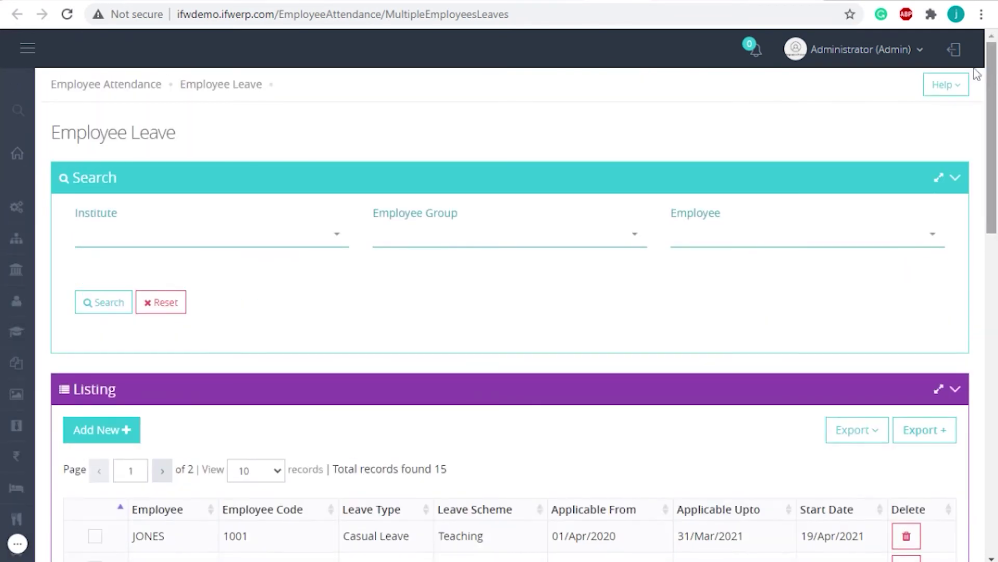
pyautogui.click(668, 1)
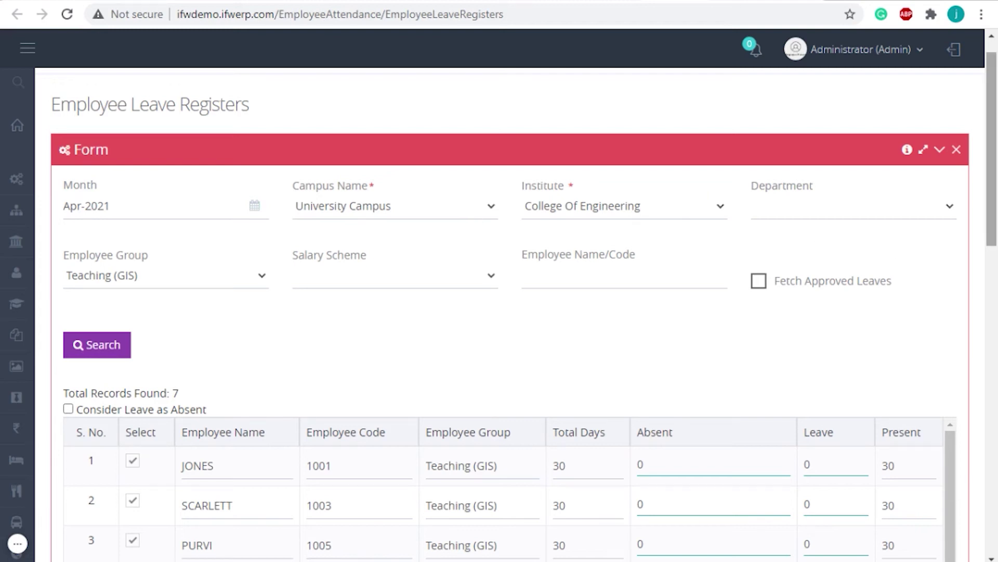
pyautogui.moveTo(993, 228); pyautogui.dragTo(995, 292)
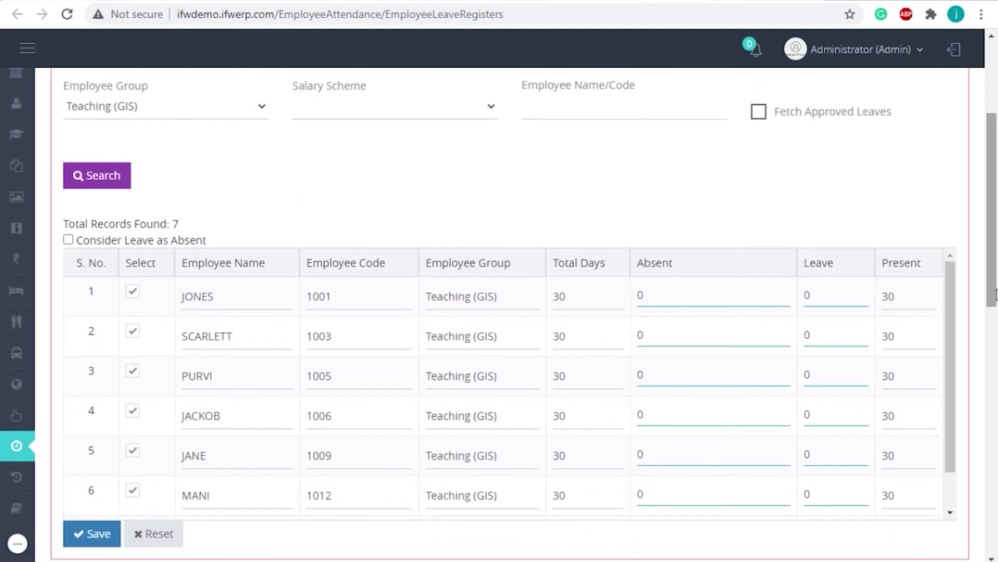
pyautogui.moveTo(996, 294); pyautogui.dragTo(996, 313)
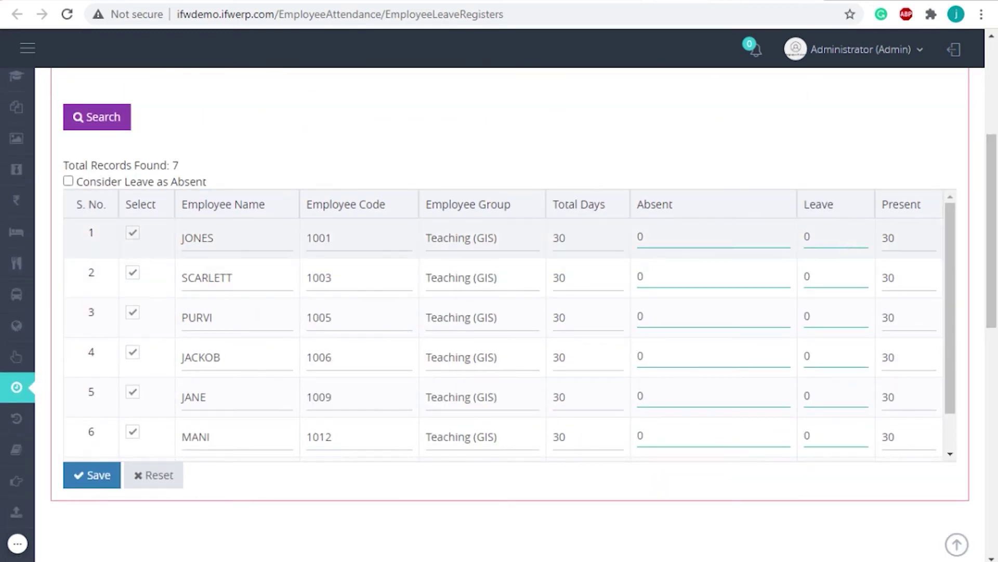
# Step: In the leave register, enter 2 leave days for the first employee and 3 for the second
pyautogui.click(810, 237)
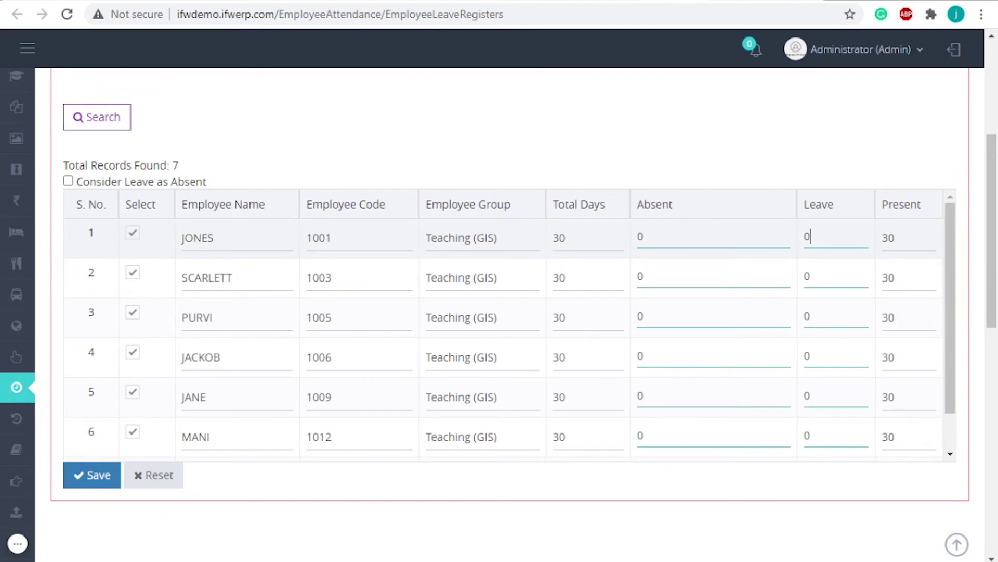
pyautogui.doubleClick(807, 237)
pyautogui.write('2')
pyautogui.click(645, 236)
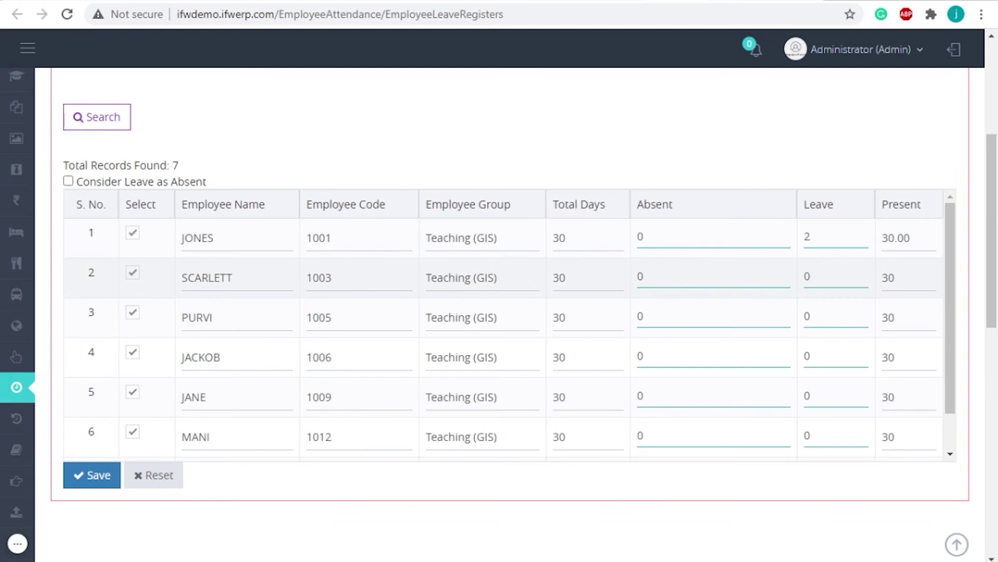
pyautogui.press('BackSpace')
pyautogui.write('3')
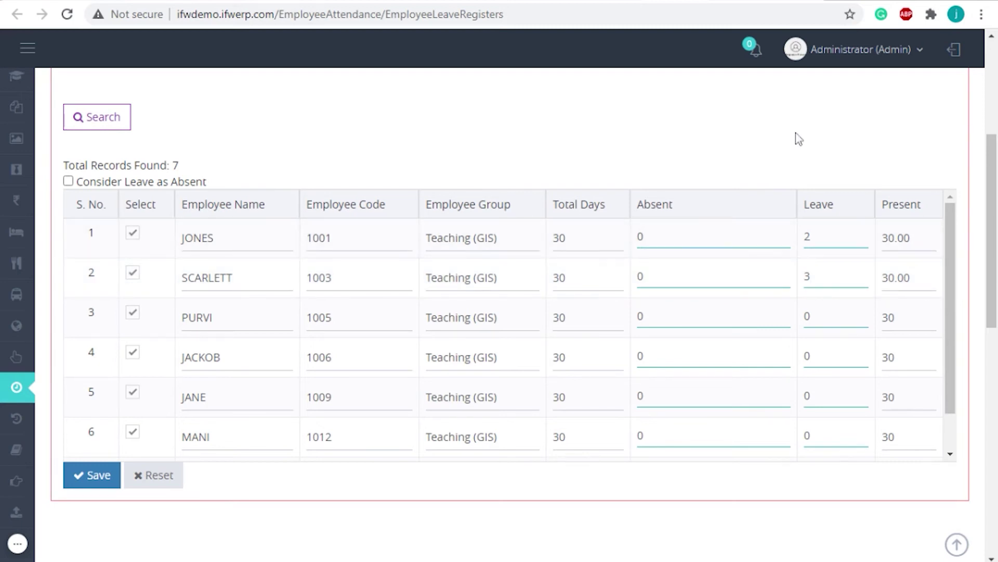
# Step: Turn on treating leave as absent for the Apr-2021 Teaching (GIS) leave register
pyautogui.scroll(1, 994, 249)
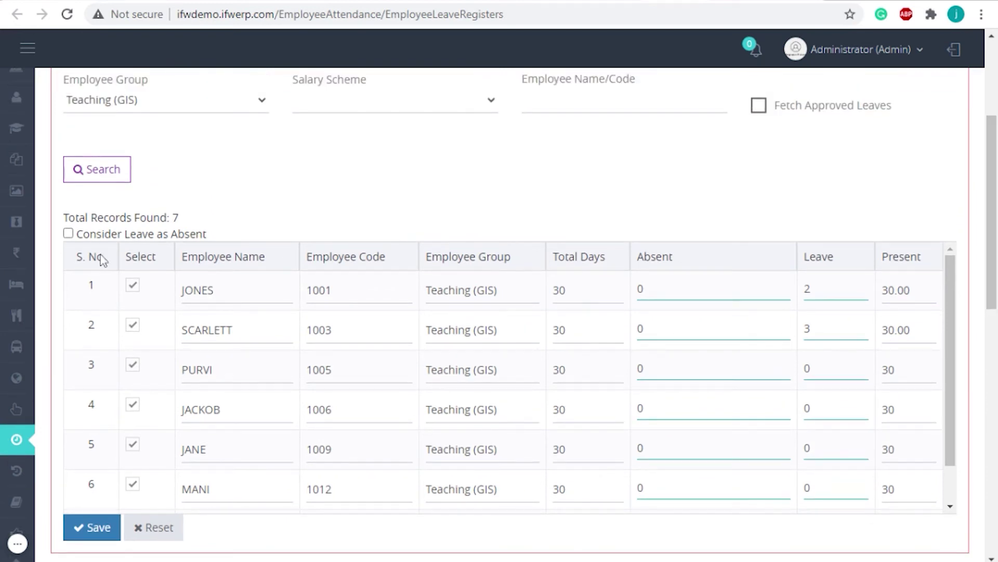
pyautogui.click(69, 235)
pyautogui.scroll(2, 995, 221)
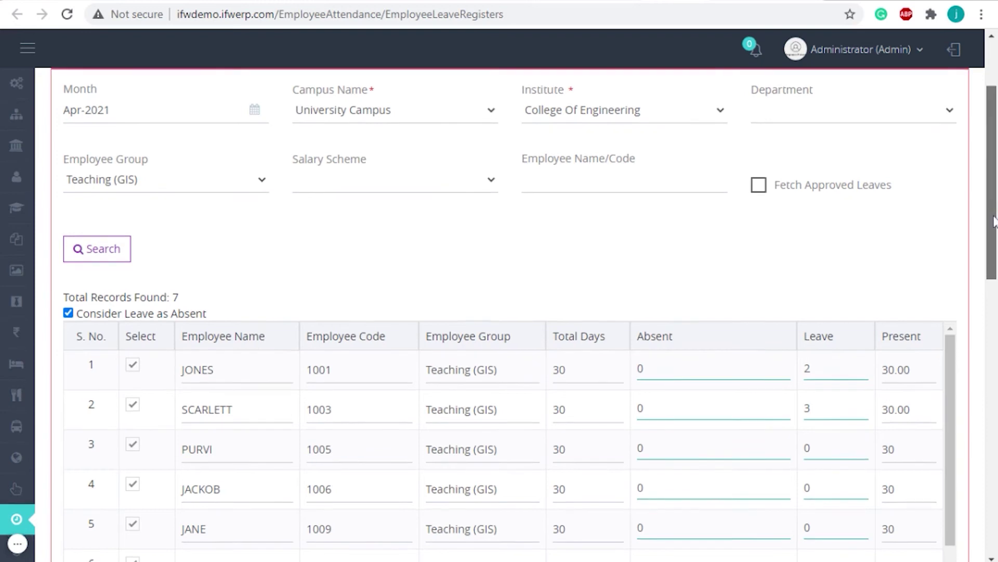
pyautogui.scroll(-1, 993, 231)
pyautogui.scroll(-1, 993, 231)
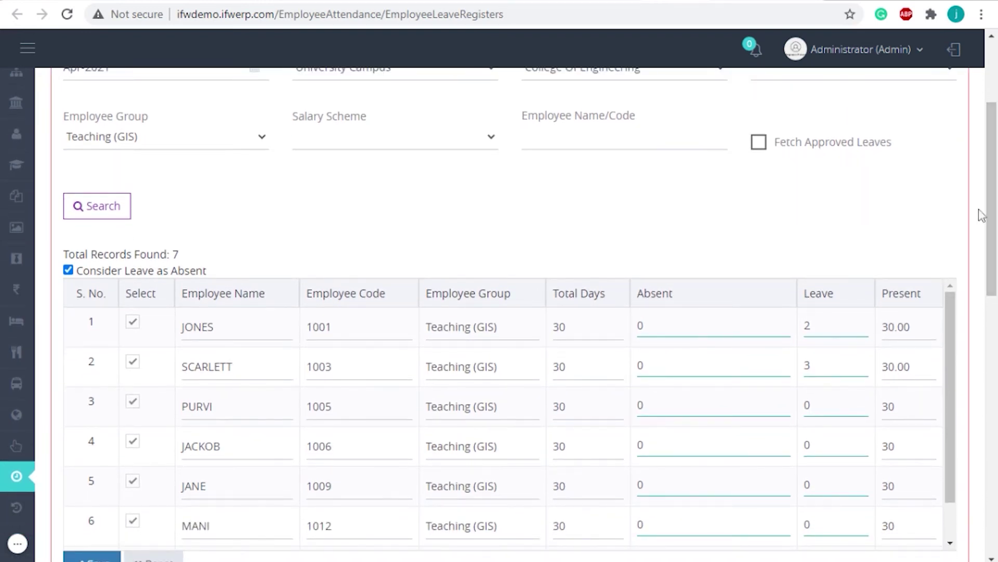
pyautogui.scroll(4, 996, 213)
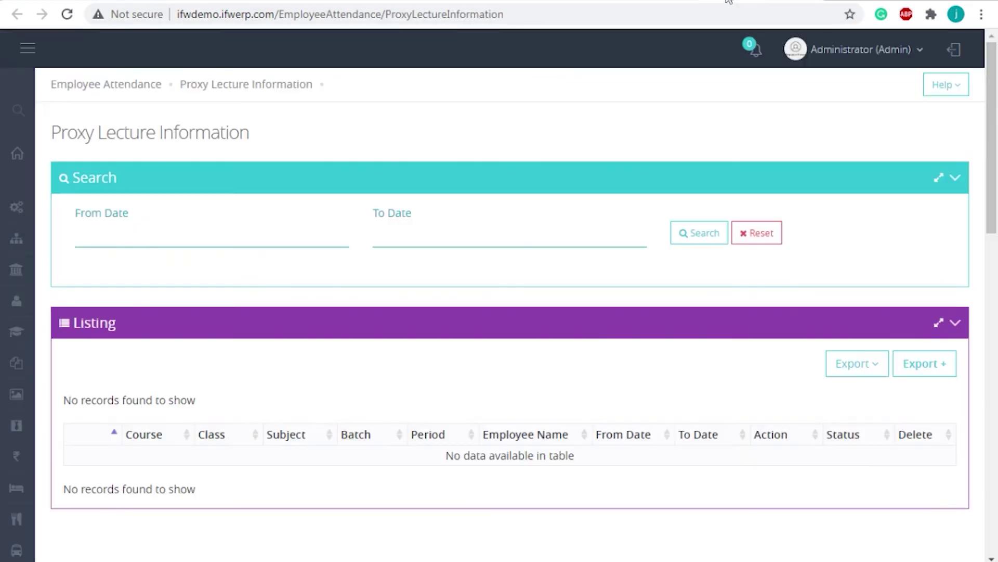
# Step: Go from the Employee Attendance Dashboard to the Import page and prepare the import sheet for the Leave Type entity
pyautogui.click(17, 14)
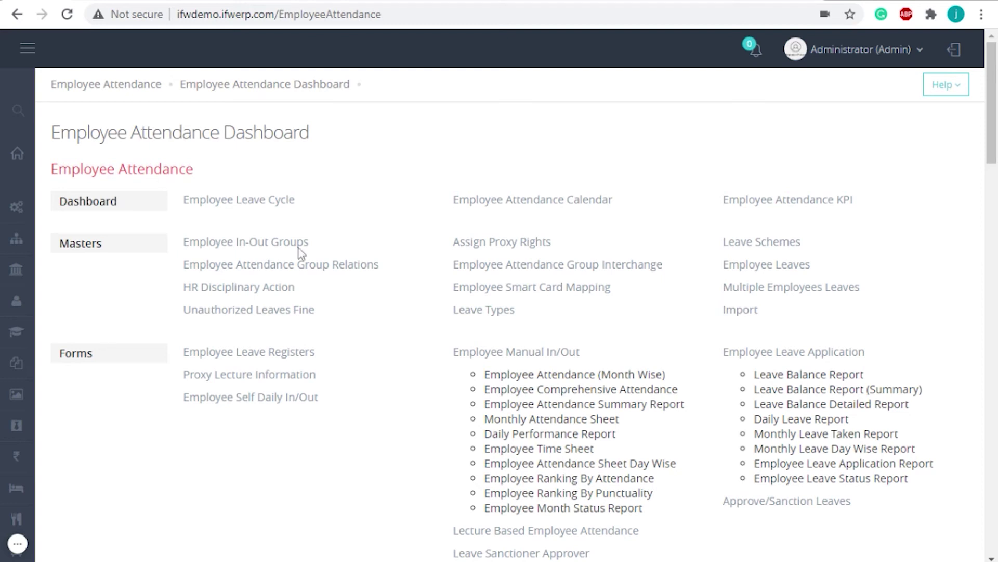
pyautogui.click(739, 313)
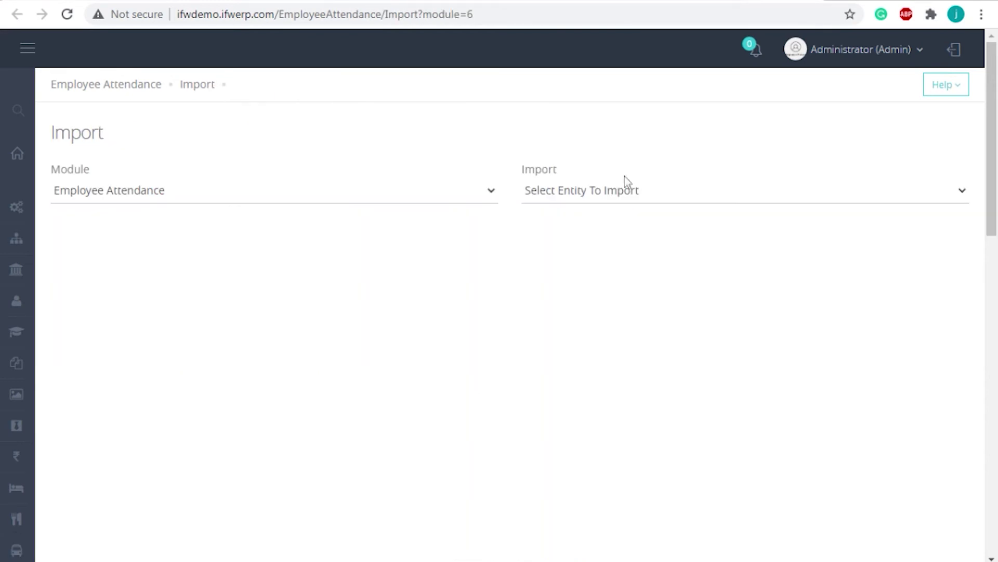
pyautogui.click(643, 196)
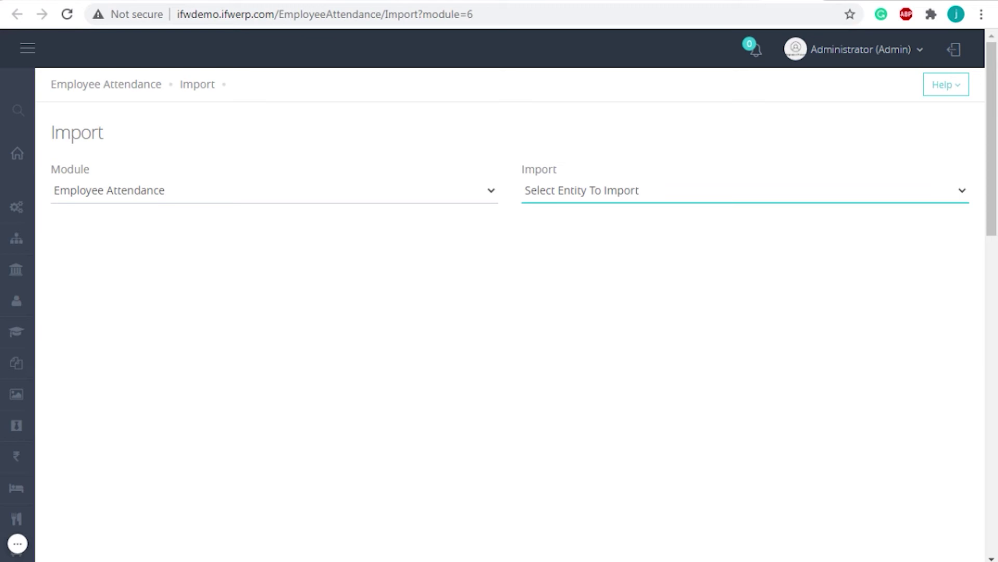
pyautogui.click(554, 225)
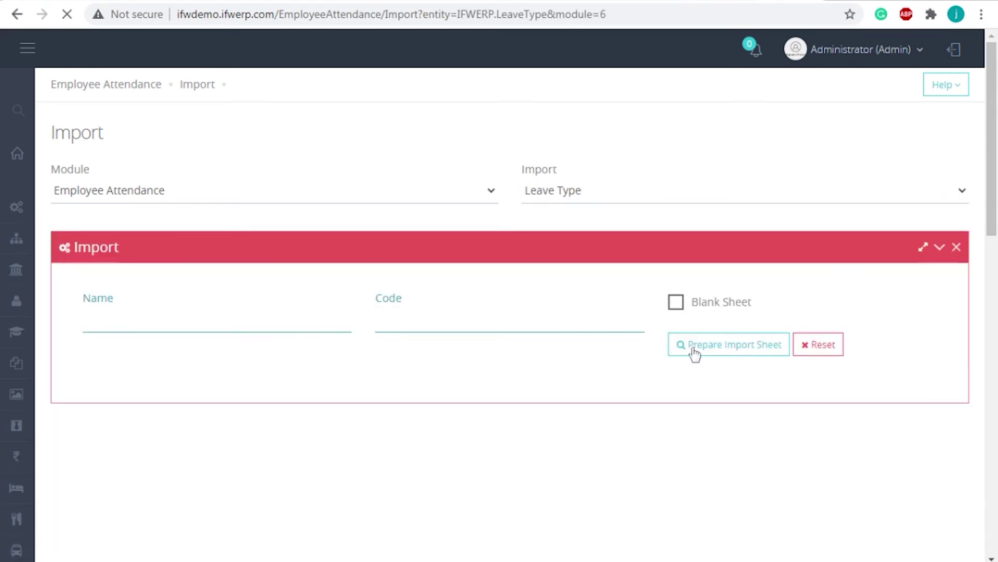
pyautogui.click(697, 352)
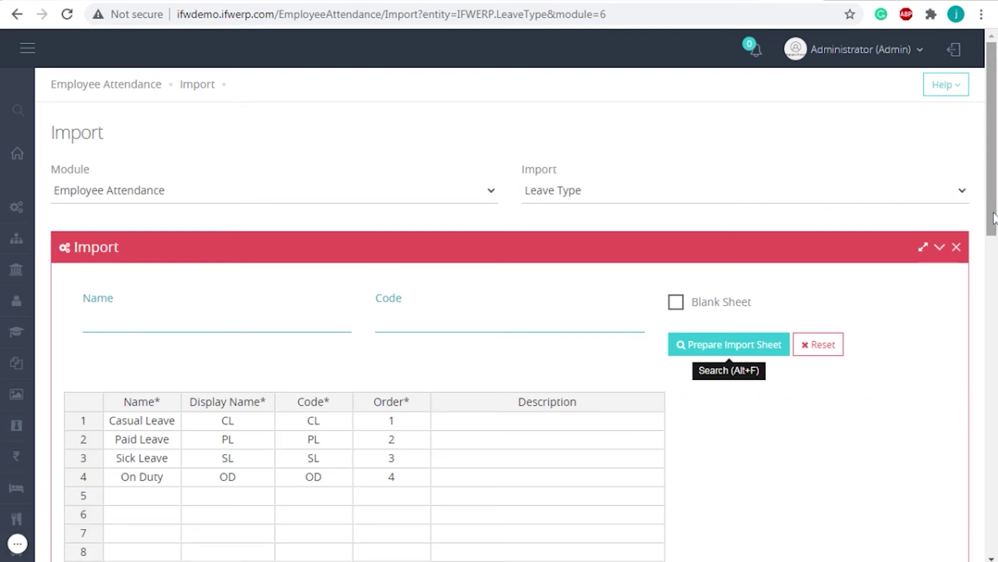
pyautogui.moveTo(992, 220)
pyautogui.mouseDown()
pyautogui.moveTo(989, 276)
pyautogui.moveTo(984, 208)
pyautogui.mouseUp()
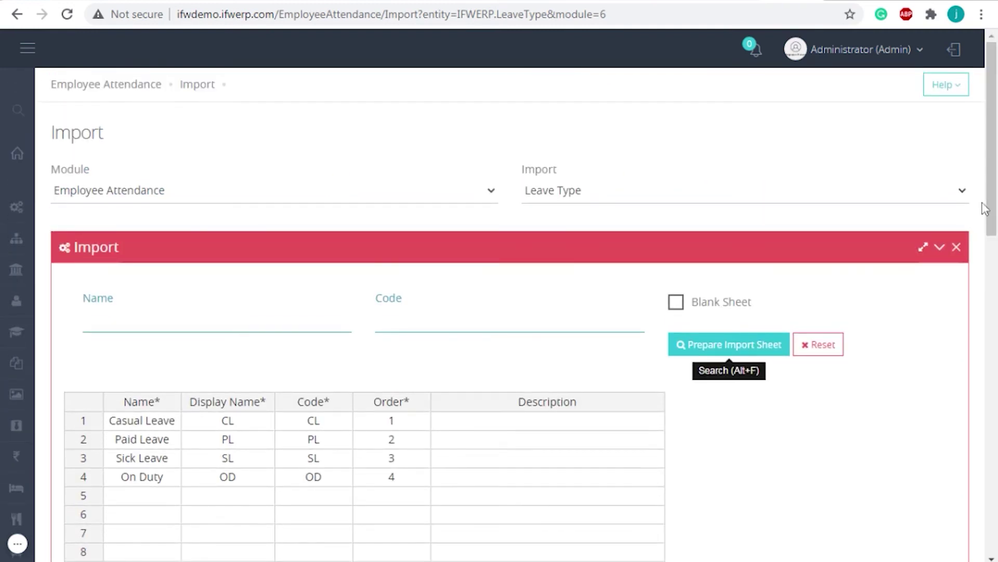
# Step: Switch the import entity to Employee In-Out Groups and prepare its import sheet
pyautogui.click(653, 195)
pyautogui.click(610, 241)
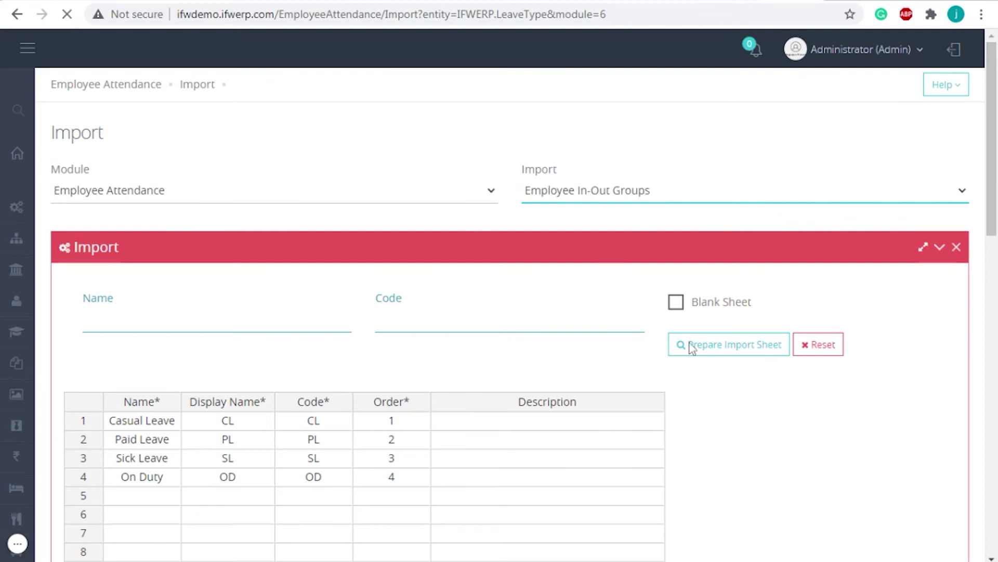
pyautogui.click(705, 348)
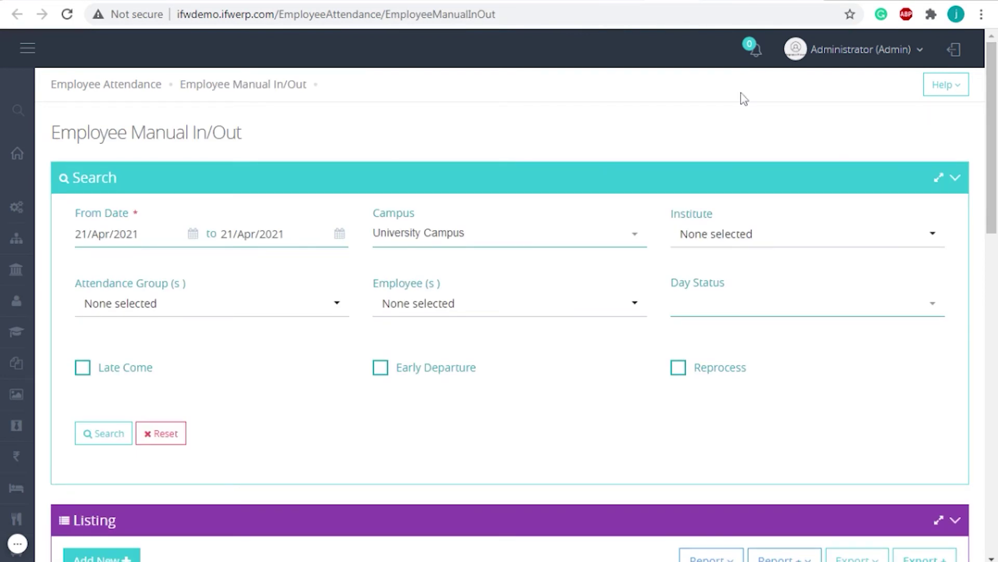
# Step: Start a new whole-staff manual in/out entry and set its date to 20-Apr-2021
pyautogui.moveTo(994, 202); pyautogui.dragTo(991, 247)
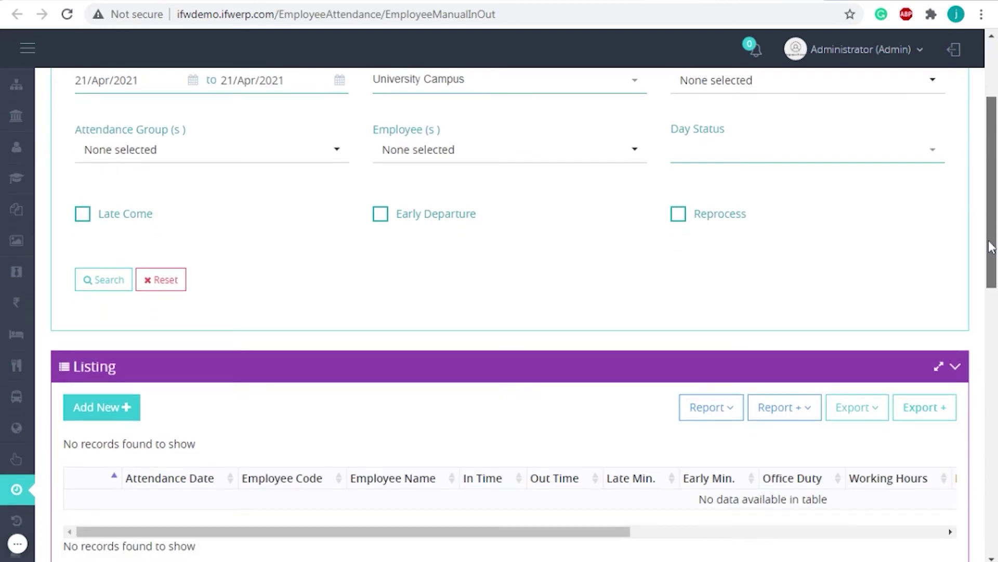
pyautogui.click(102, 407)
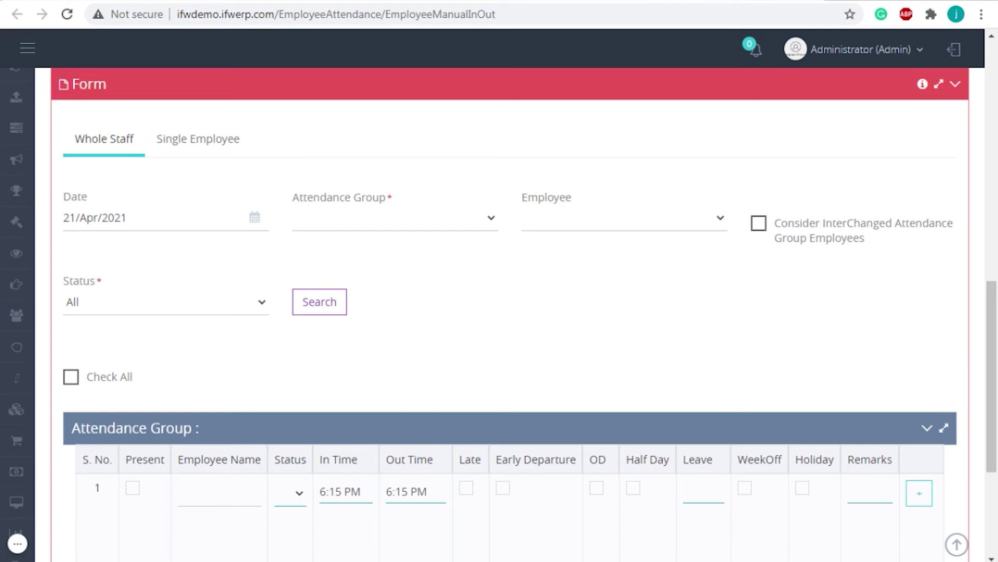
pyautogui.click(165, 218)
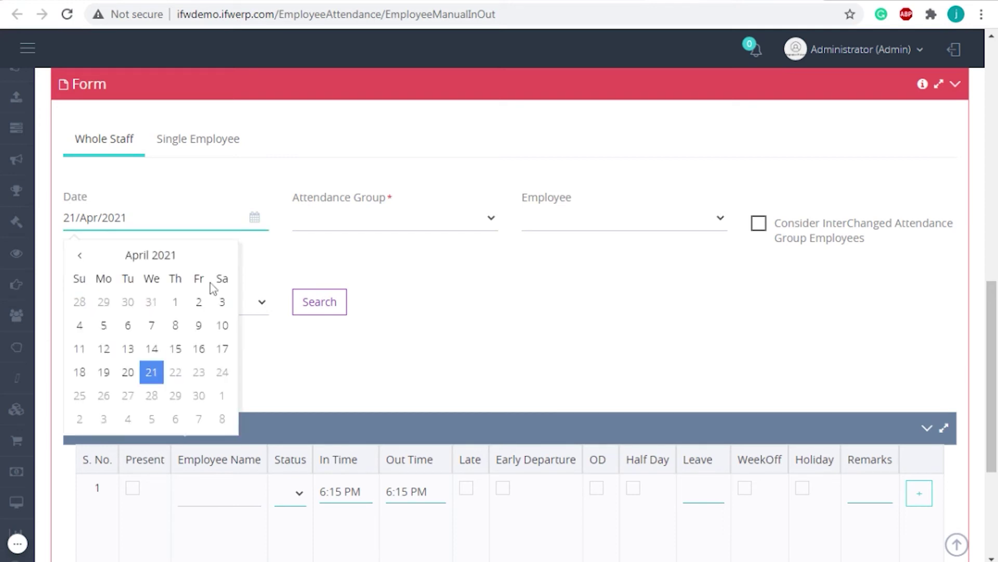
pyautogui.click(128, 373)
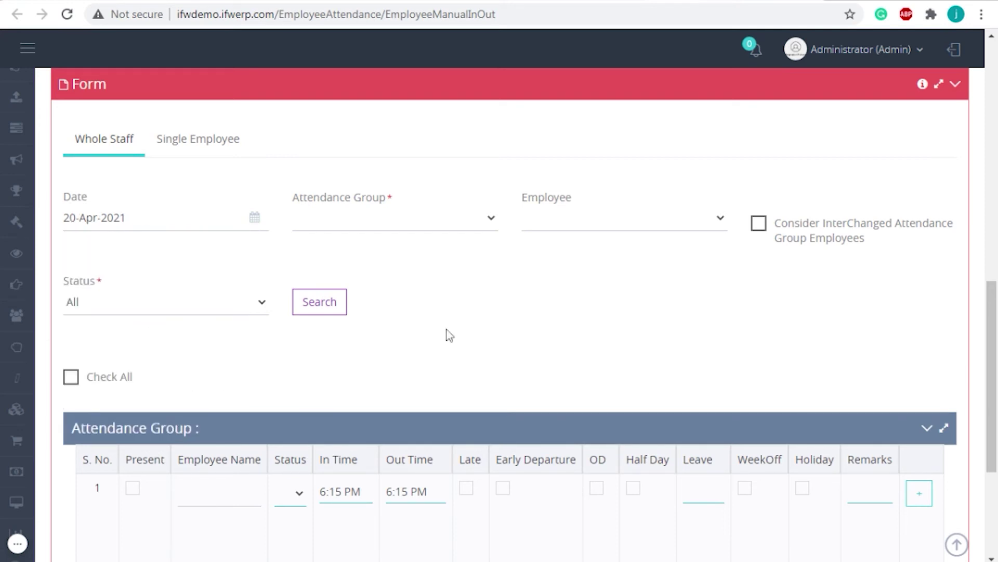
# Step: Choose the Teaching Staff attendance group and run the search for its employees with status All
pyautogui.moveTo(452, 252); pyautogui.dragTo(452, 234)
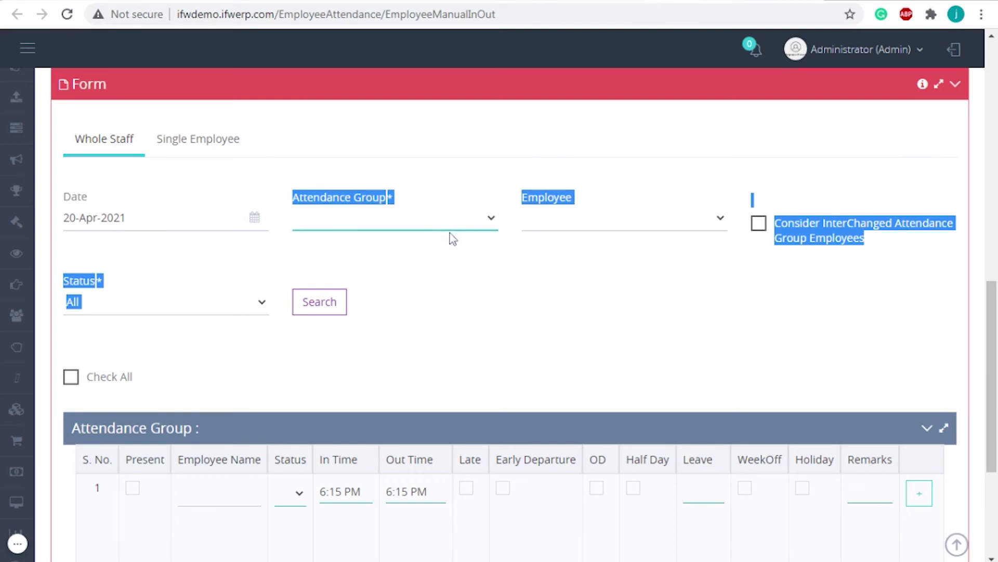
pyautogui.click(452, 239)
pyautogui.click(643, 220)
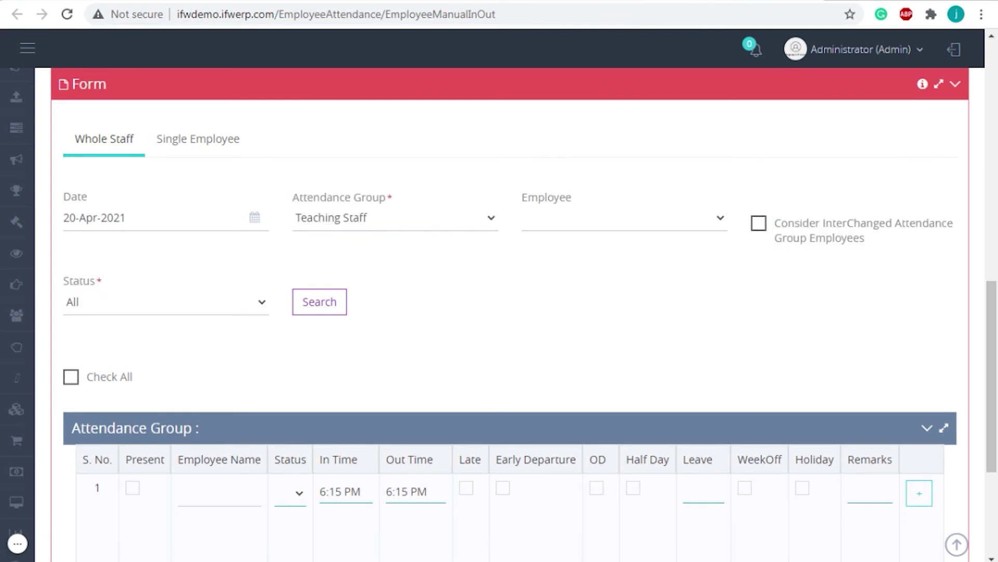
pyautogui.click(319, 318)
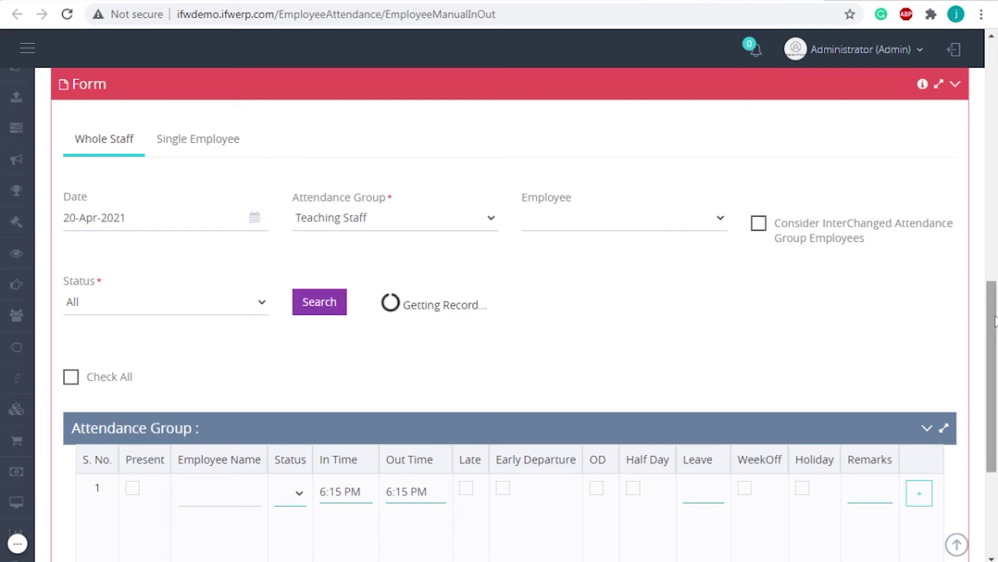
# Step: Mark all employees in the attendance group list as present
pyautogui.moveTo(995, 321); pyautogui.dragTo(995, 359)
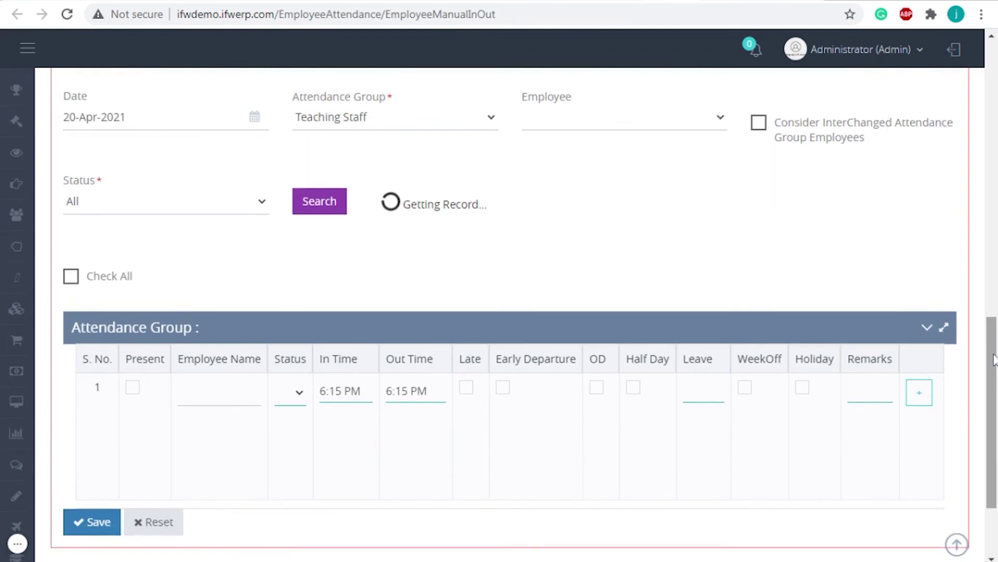
pyautogui.moveTo(994, 359); pyautogui.dragTo(994, 382)
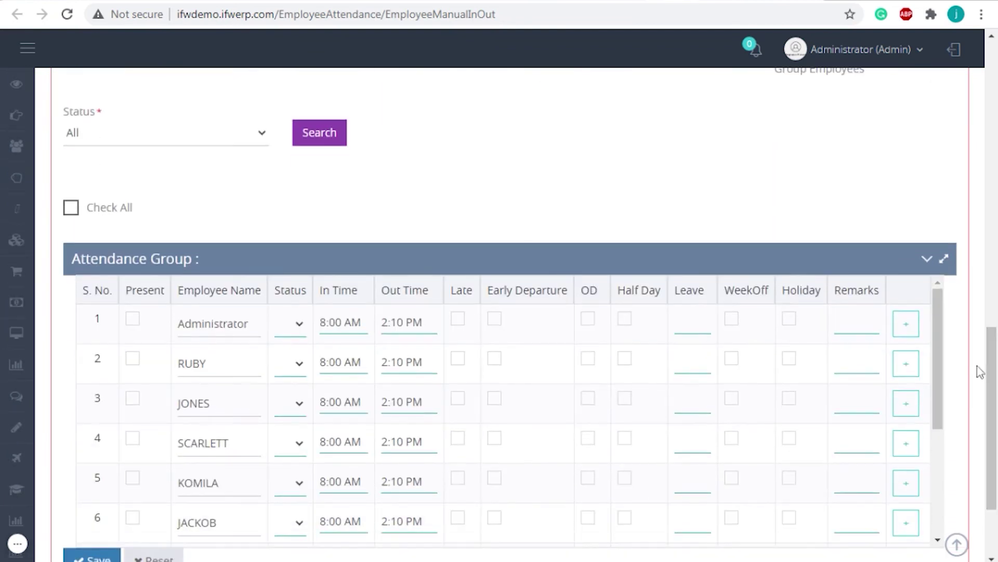
pyautogui.click(72, 214)
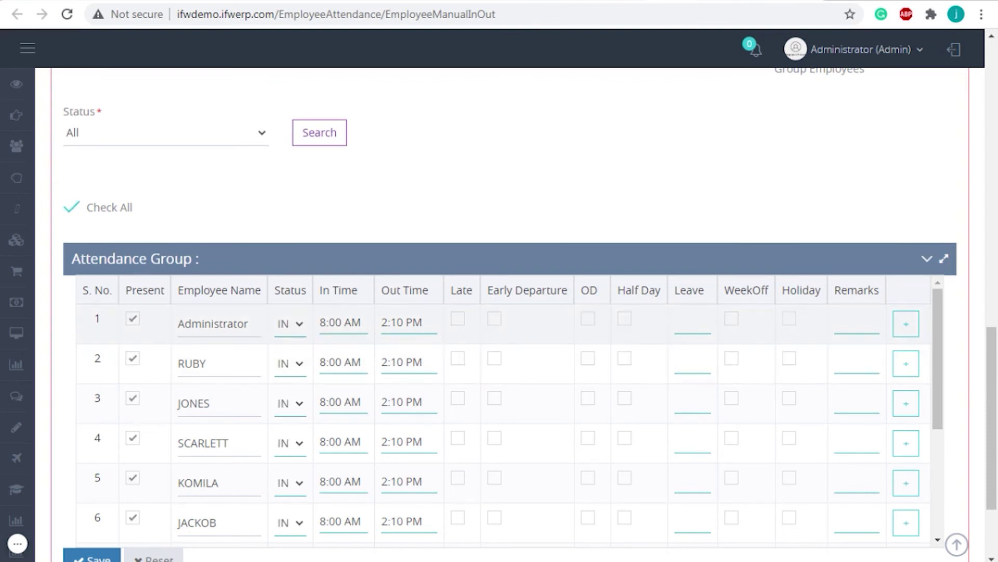
# Step: Set the in time of the first employee in the attendance list to 9:00 AM
pyautogui.click(328, 321)
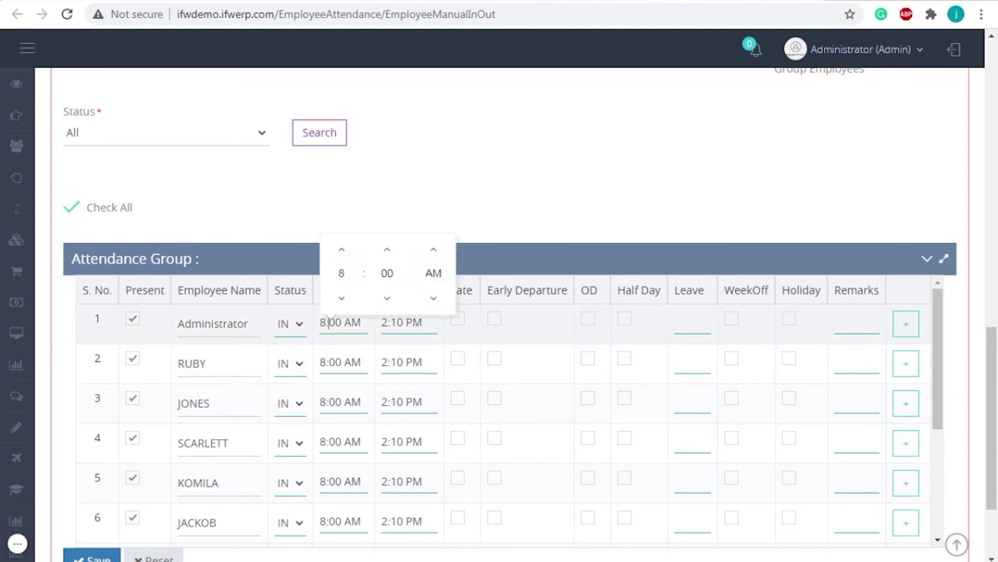
pyautogui.click(523, 183)
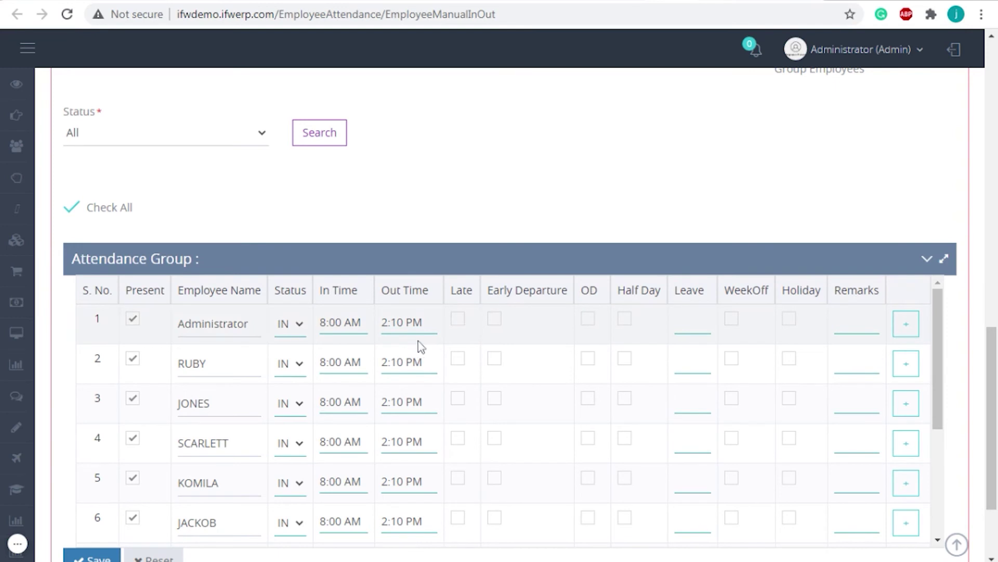
pyautogui.click(340, 322)
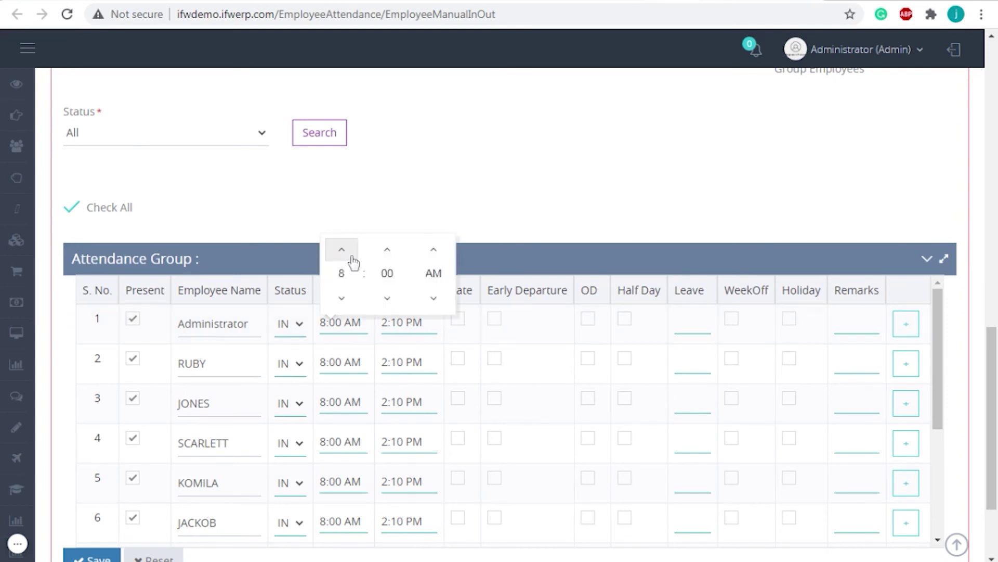
pyautogui.click(342, 250)
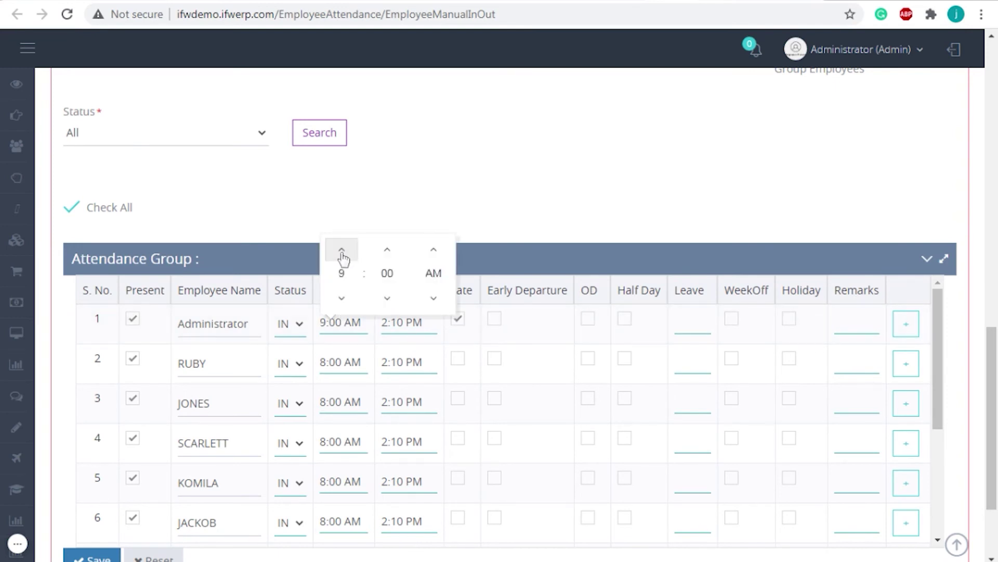
pyautogui.click(585, 204)
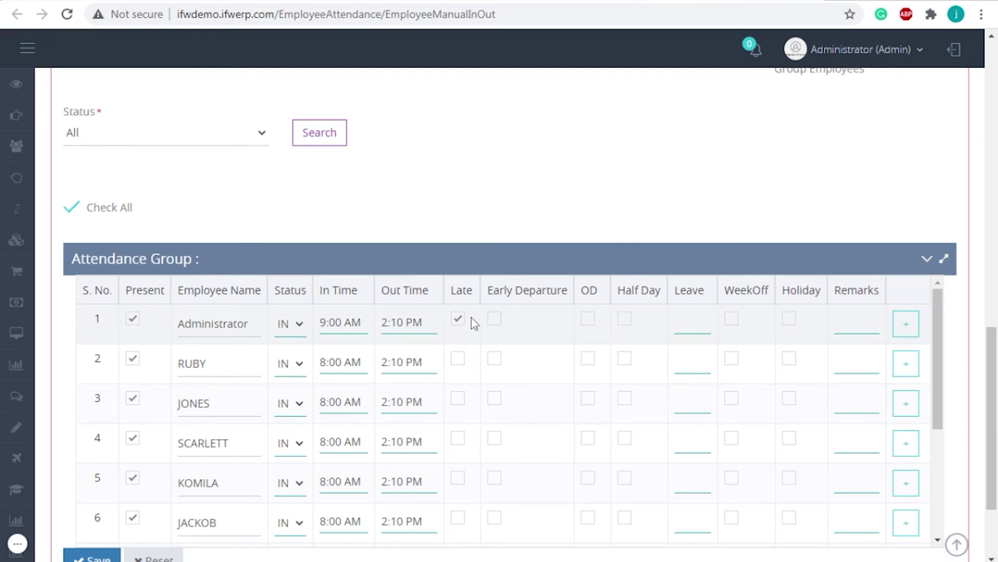
# Step: Set the out time of the second employee in the attendance list to 1:10 PM
pyautogui.click(395, 361)
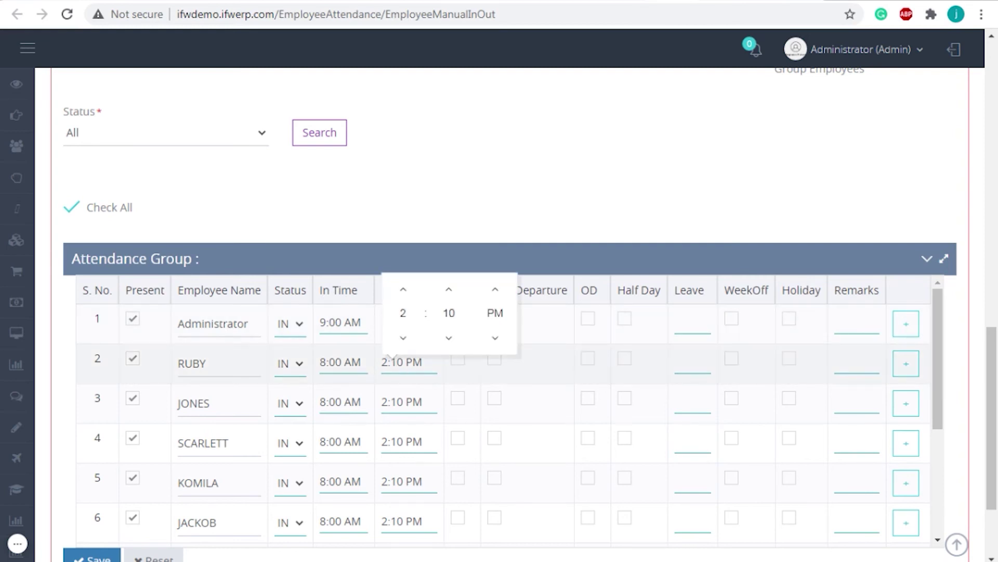
pyautogui.click(403, 342)
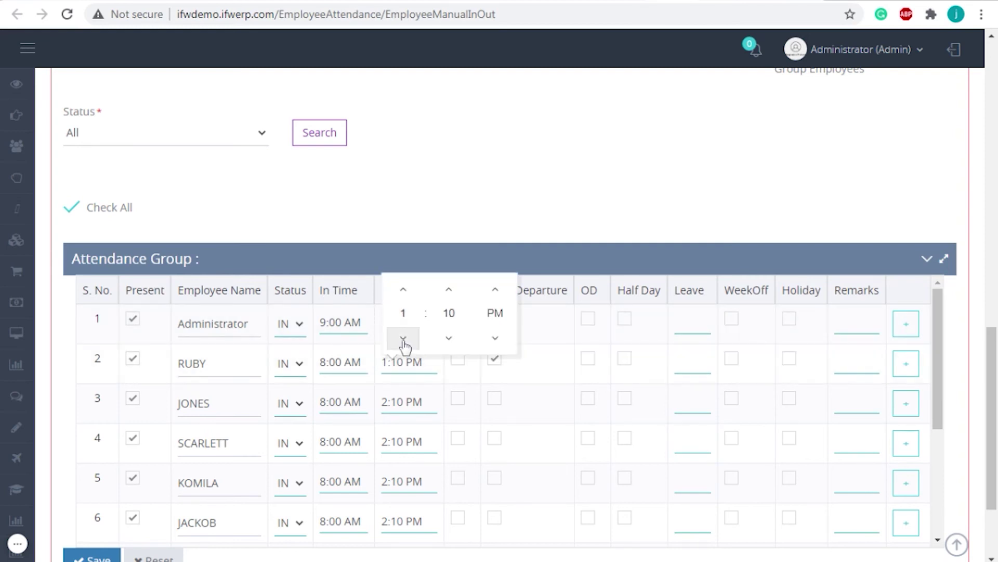
pyautogui.click(545, 174)
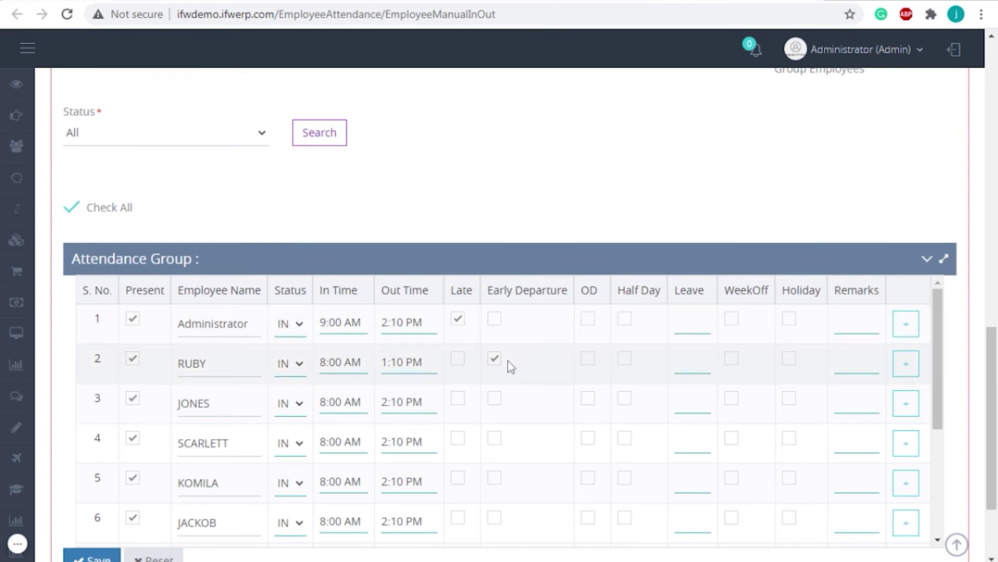
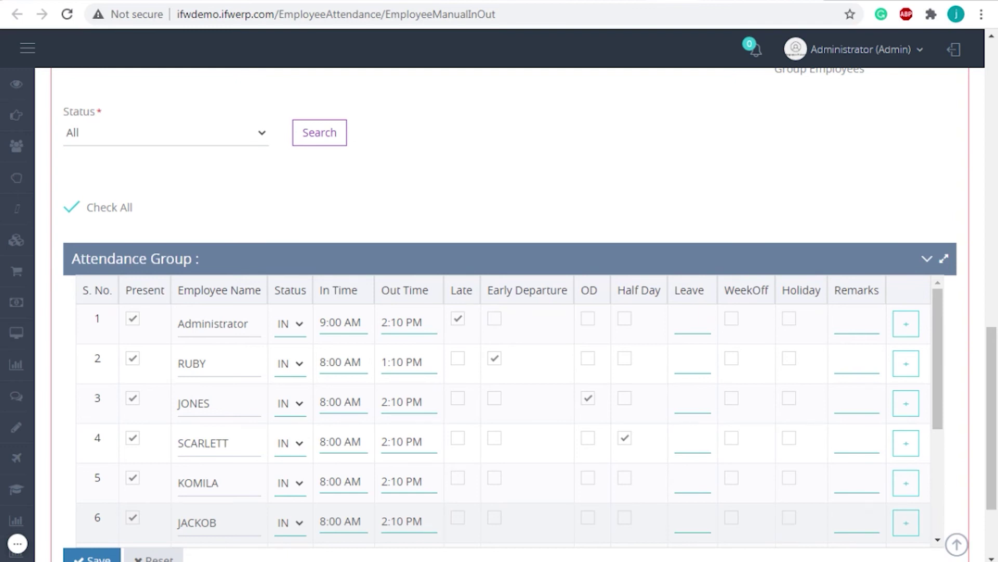
# Step: Open a leave entry for the sixth employee, choose Casual Leave and set its start date to 20-Apr-2021
pyautogui.click(907, 524)
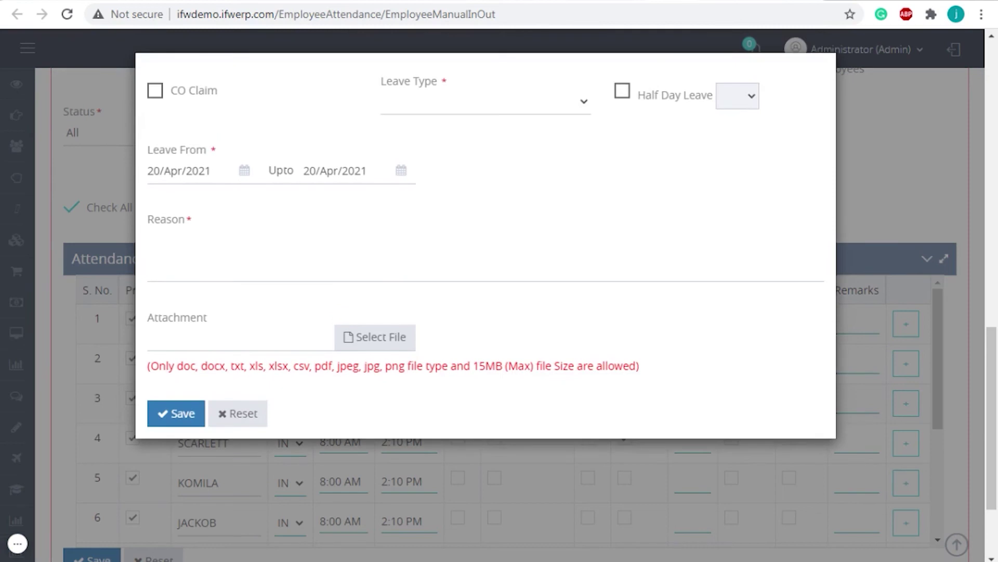
pyautogui.click(538, 112)
pyautogui.click(462, 140)
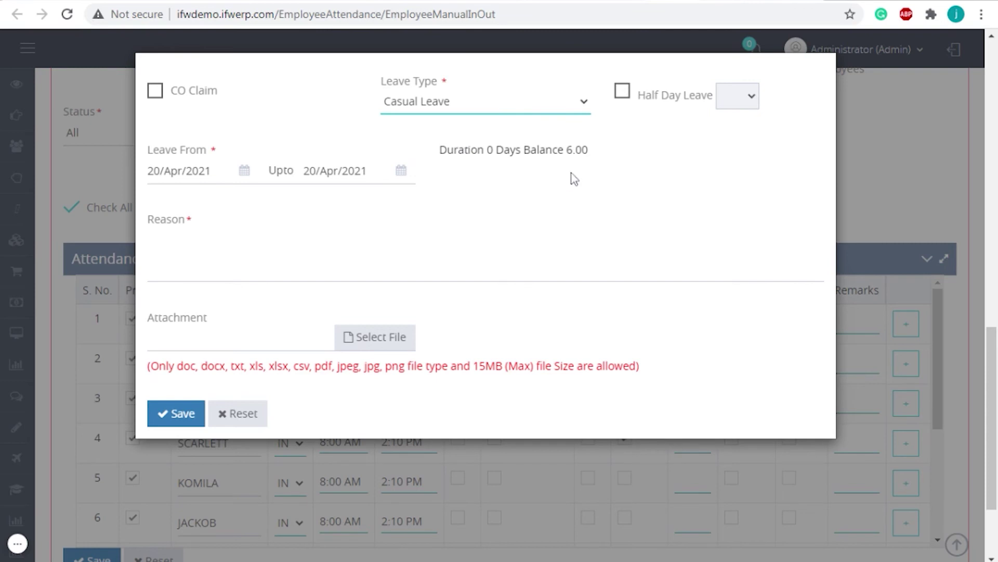
pyautogui.click(200, 171)
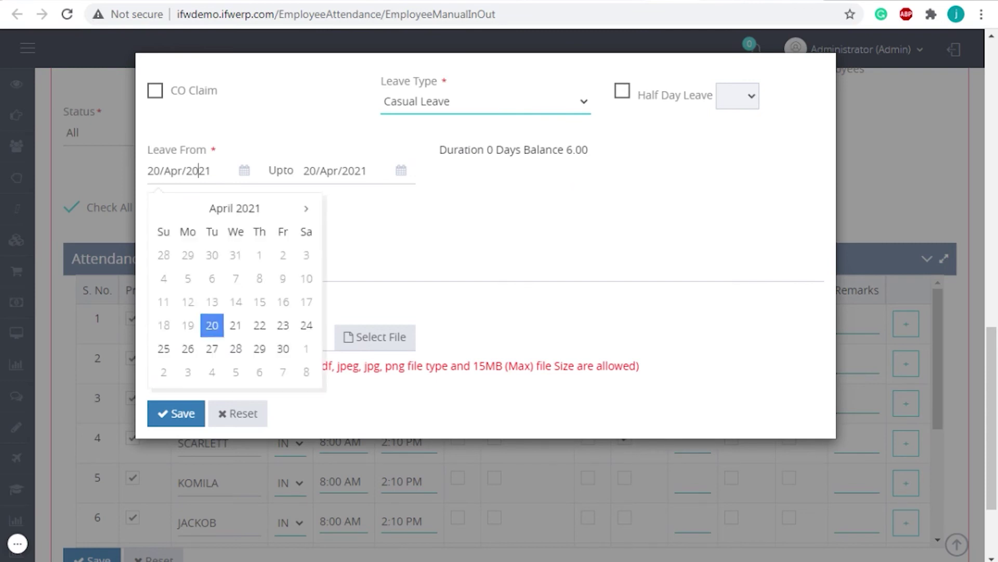
pyautogui.click(212, 326)
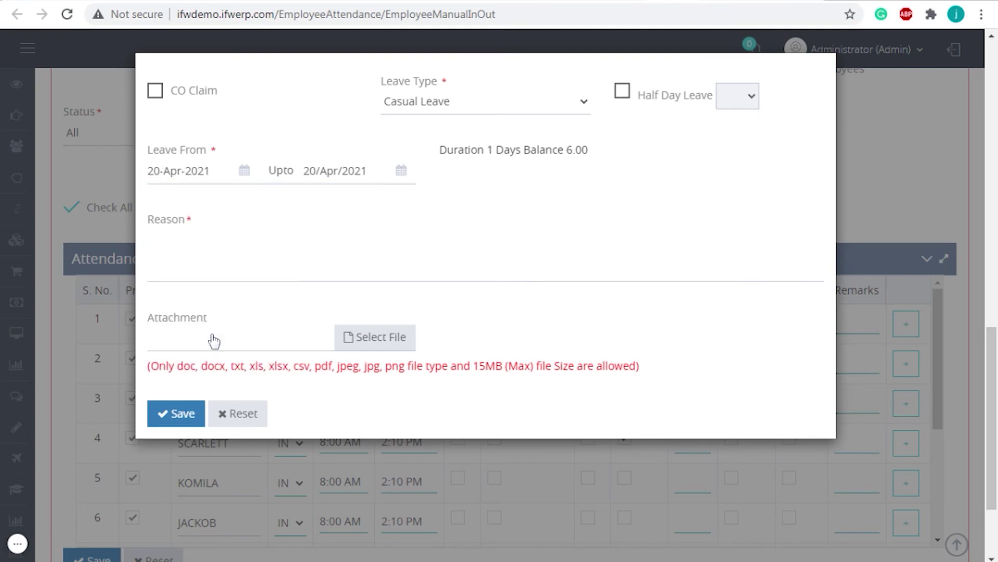
# Step: Set the end date of the Casual Leave entry to 21 April 2021 and go to its reason
pyautogui.click(312, 172)
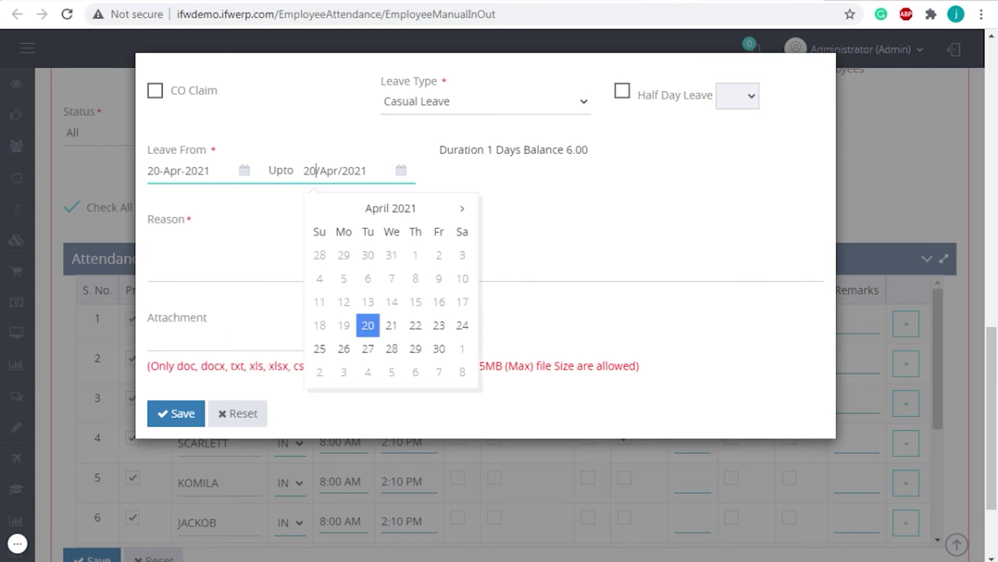
pyautogui.click(392, 328)
pyautogui.click(388, 254)
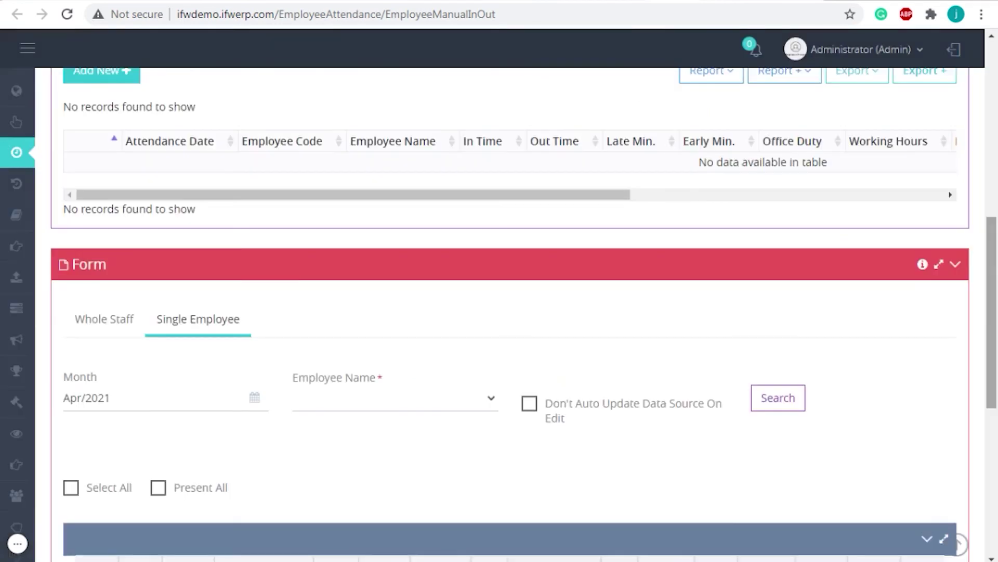
# Step: Load the Apr/2021 attendance sheet of one employee in the Single Employee form
pyautogui.moveTo(994, 306); pyautogui.dragTo(995, 385)
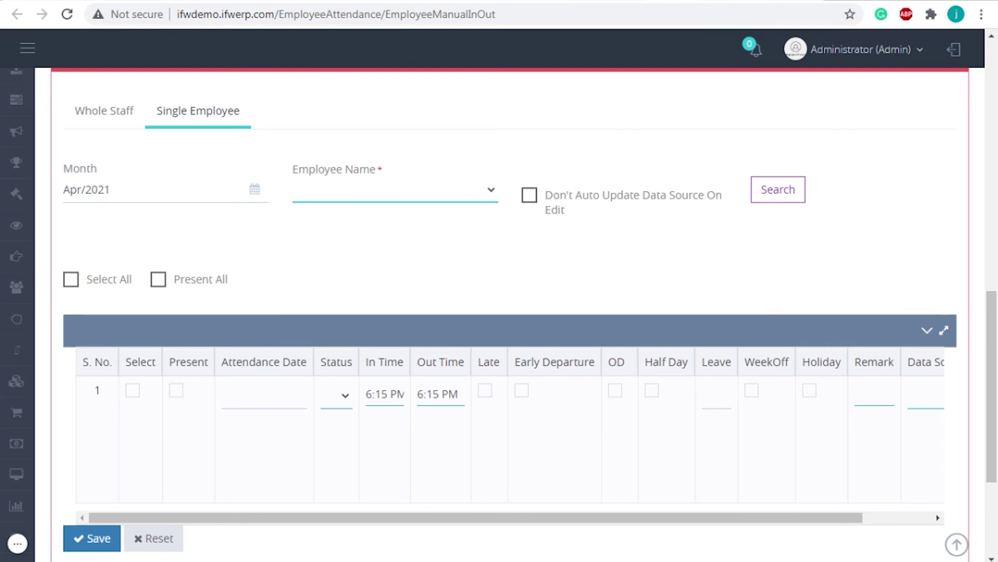
pyautogui.click(432, 292)
pyautogui.click(780, 208)
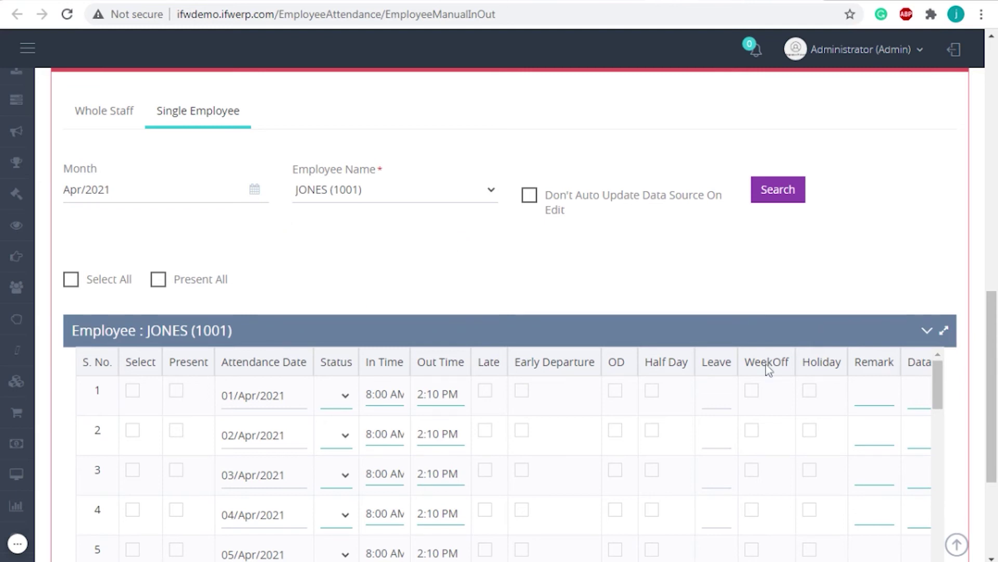
# Step: Select all the employee's April dates and mark them present, except 06/Apr/2021, which is left not present
pyautogui.moveTo(994, 373); pyautogui.dragTo(997, 403)
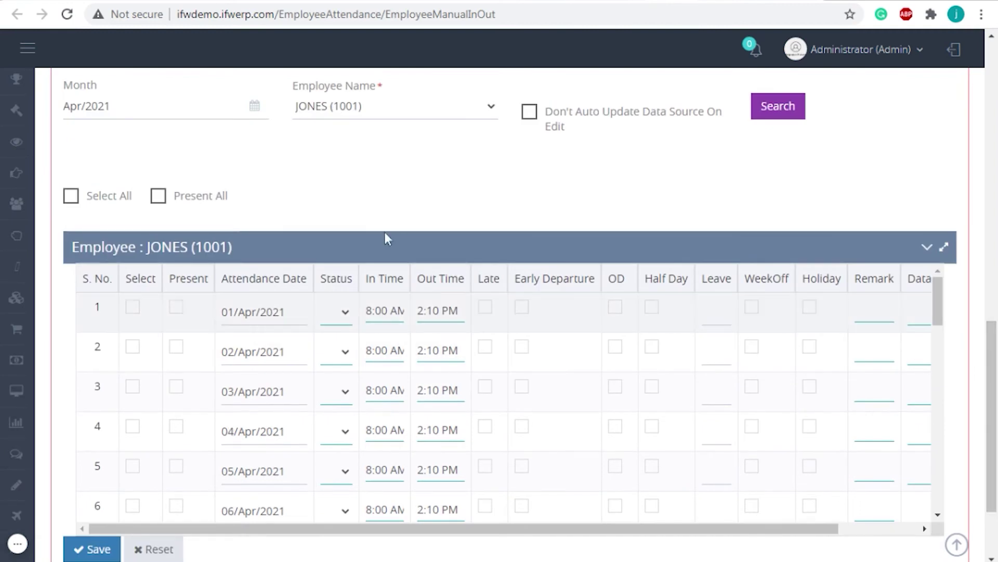
pyautogui.click(72, 199)
pyautogui.click(73, 202)
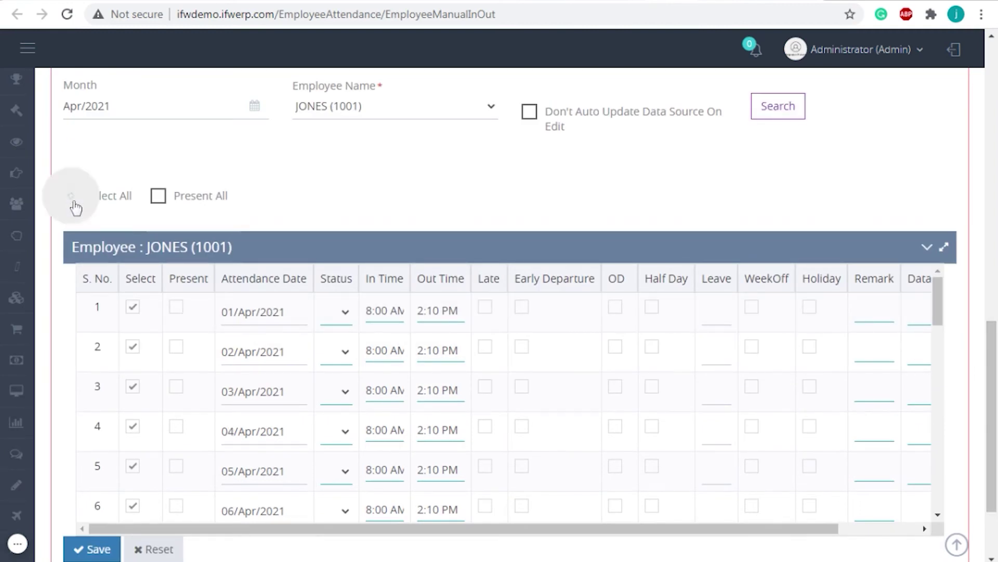
pyautogui.click(167, 203)
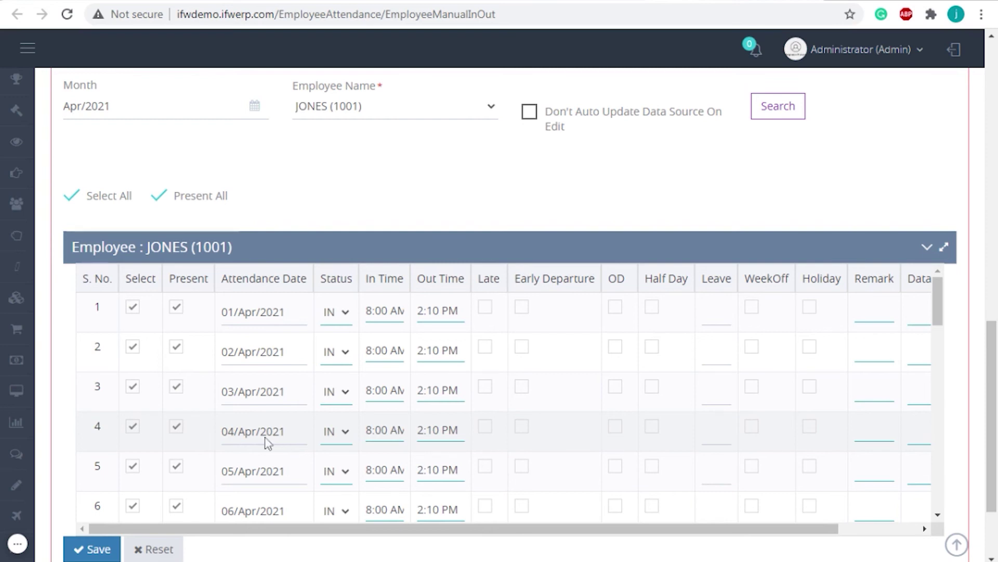
pyautogui.click(179, 512)
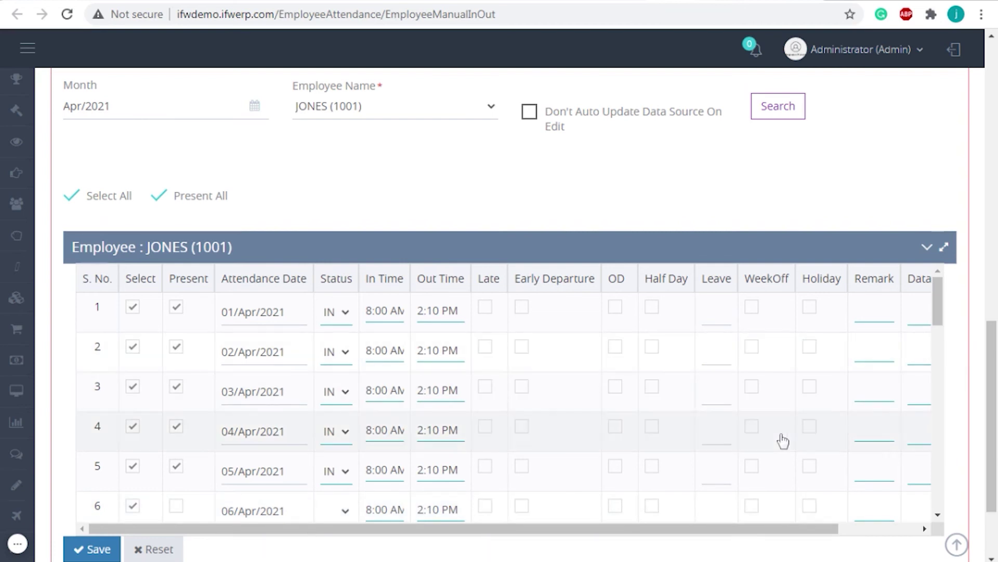
pyautogui.click(874, 470)
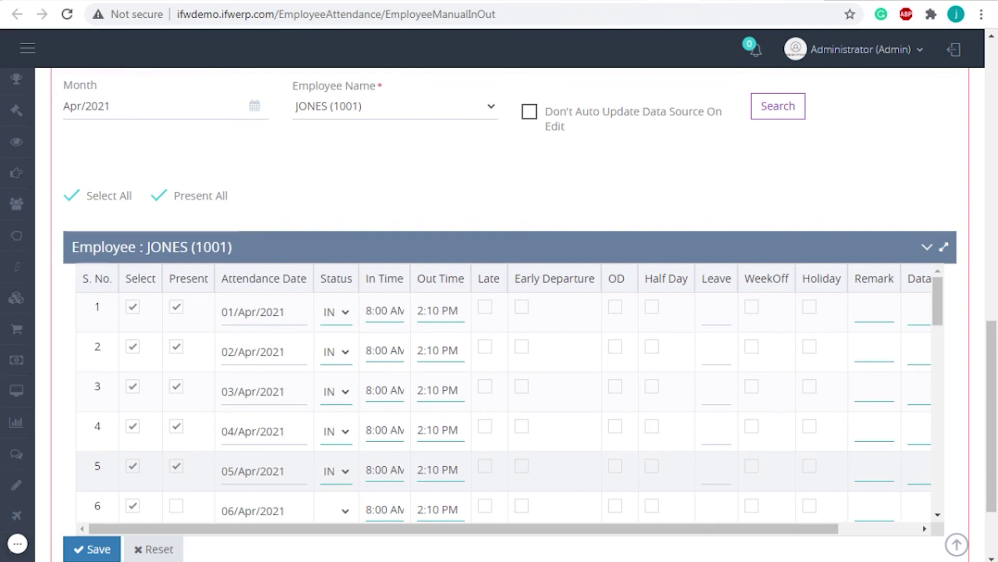
# Step: Show the additional attendance reports offered for the manual in/out listing
pyautogui.scroll(7, 499, 312)
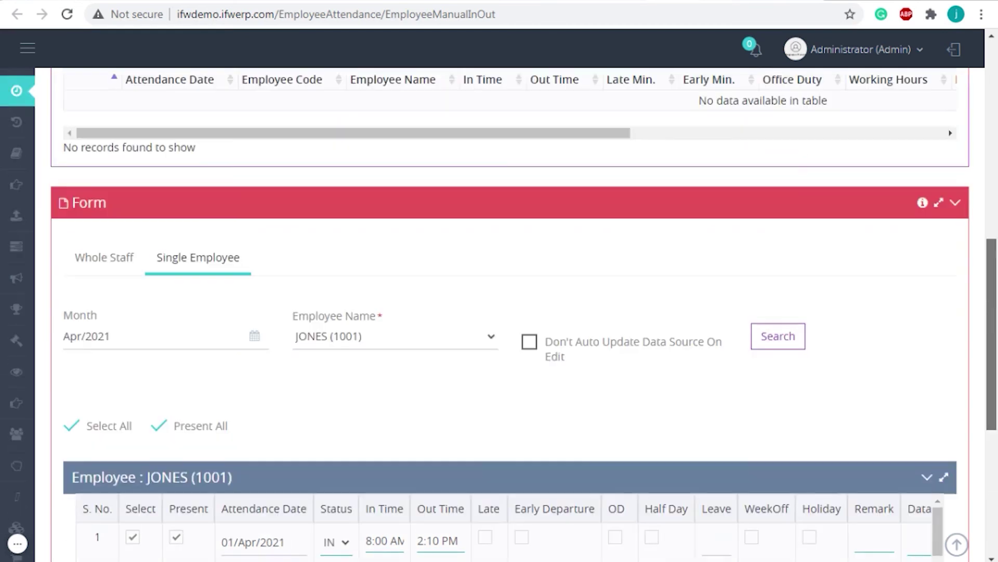
pyautogui.scroll(2, 997, 288)
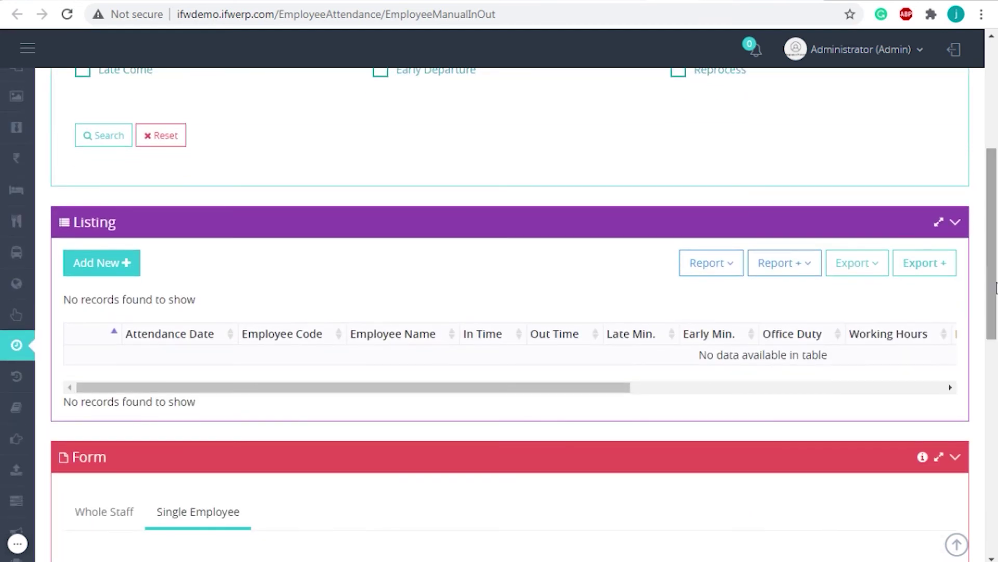
pyautogui.click(792, 274)
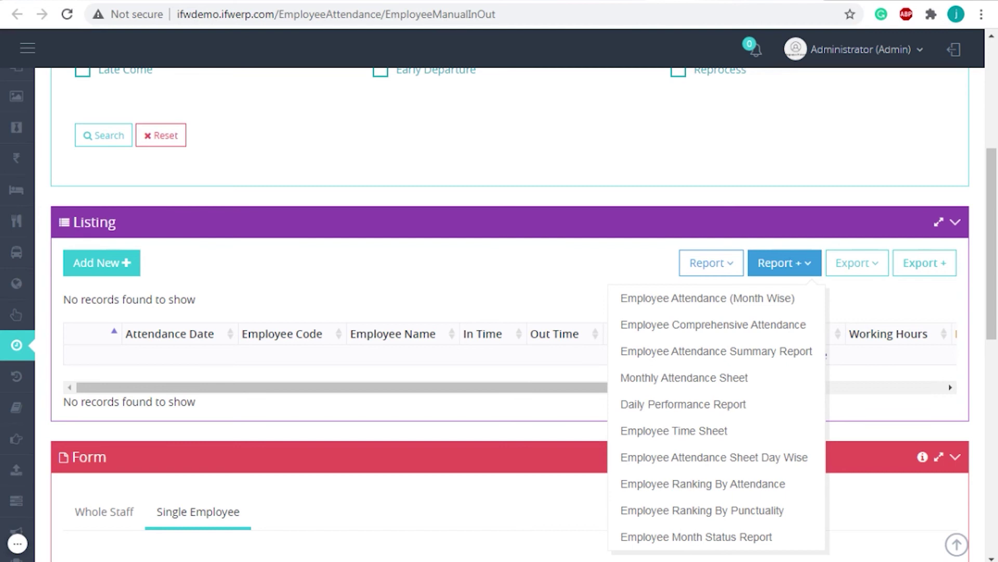
# Step: Set the total lectures to 5 in the Lecture Based Employee Attendance form
pyautogui.scroll(-1, 995, 311)
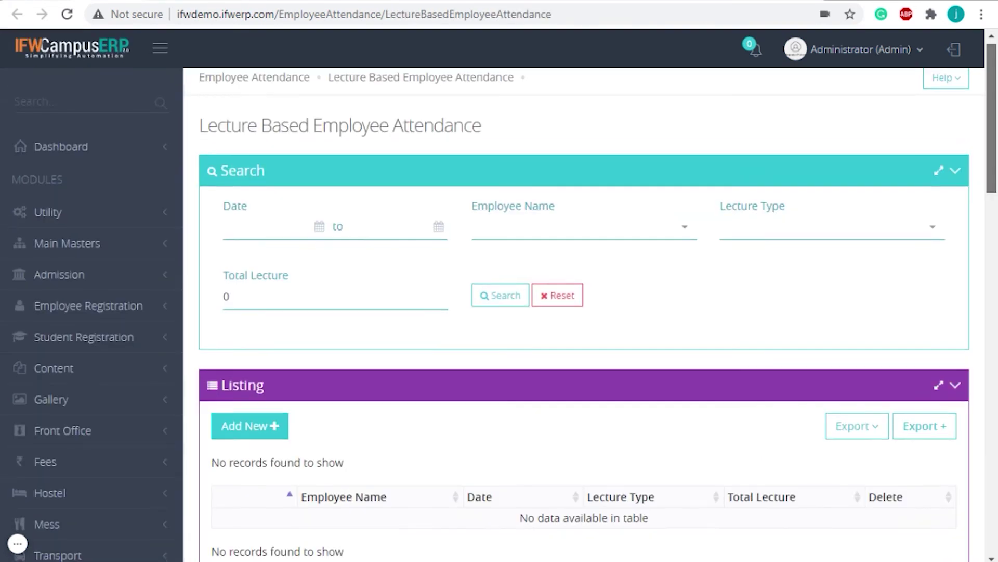
pyautogui.scroll(-4, 993, 311)
pyautogui.scroll(-1, 589, 312)
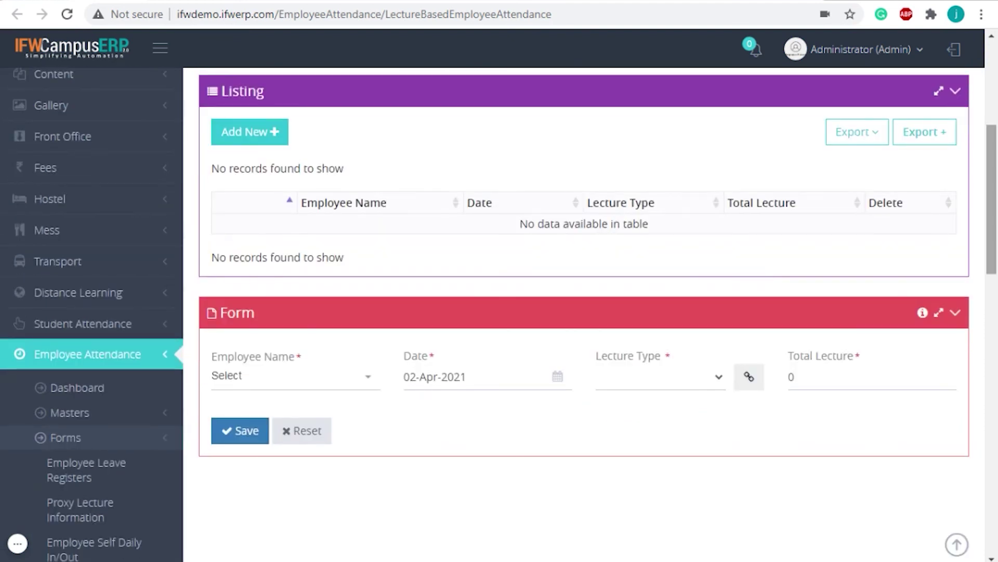
pyautogui.scroll(-1, 590, 312)
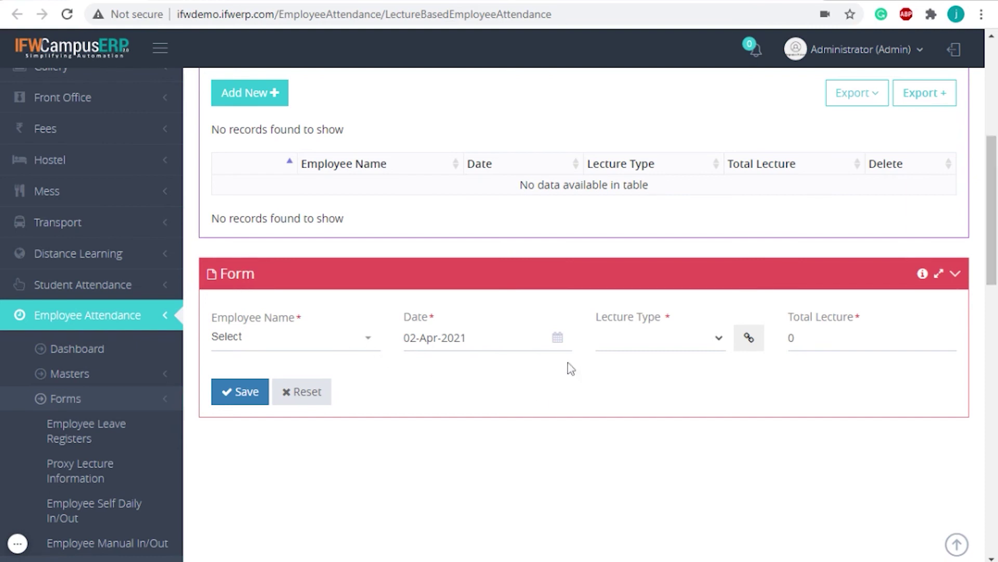
pyautogui.click(658, 350)
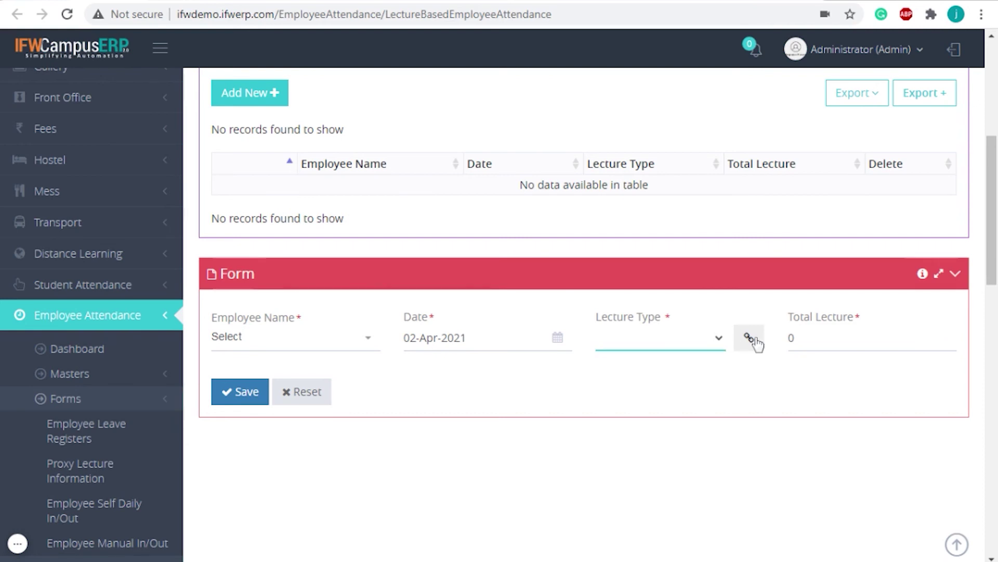
pyautogui.click(822, 347)
pyautogui.click(795, 338)
pyautogui.moveTo(795, 338); pyautogui.dragTo(778, 343)
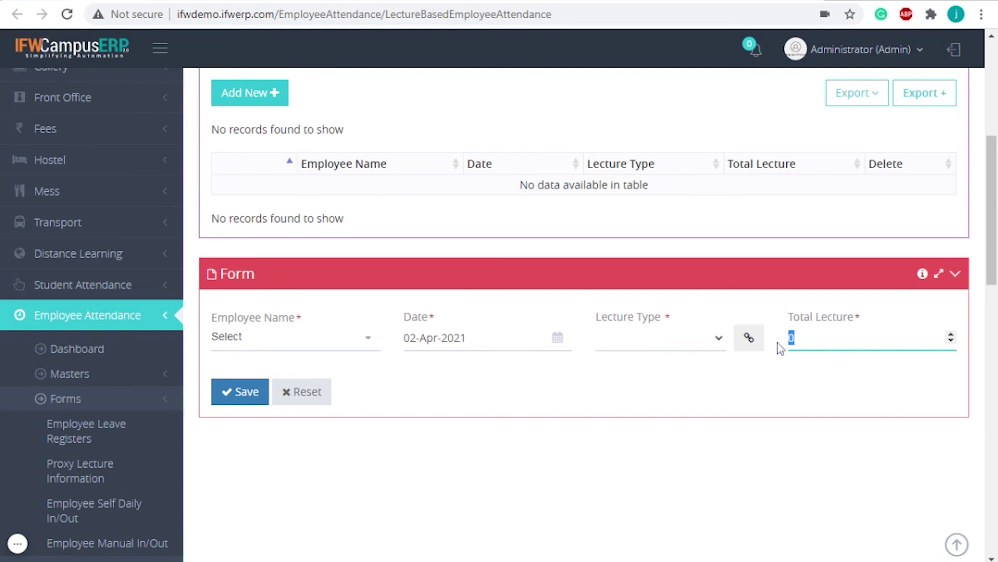
pyautogui.write('5')
# Step: Add a lecture type with the code "theory" and close the code entry dialog
pyautogui.click(750, 340)
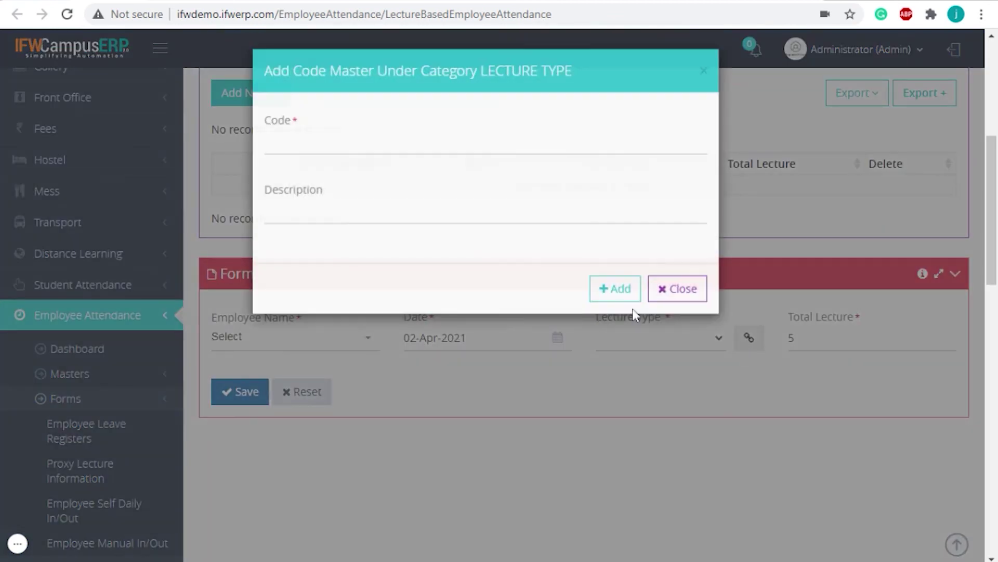
pyautogui.click(342, 148)
pyautogui.write('theory')
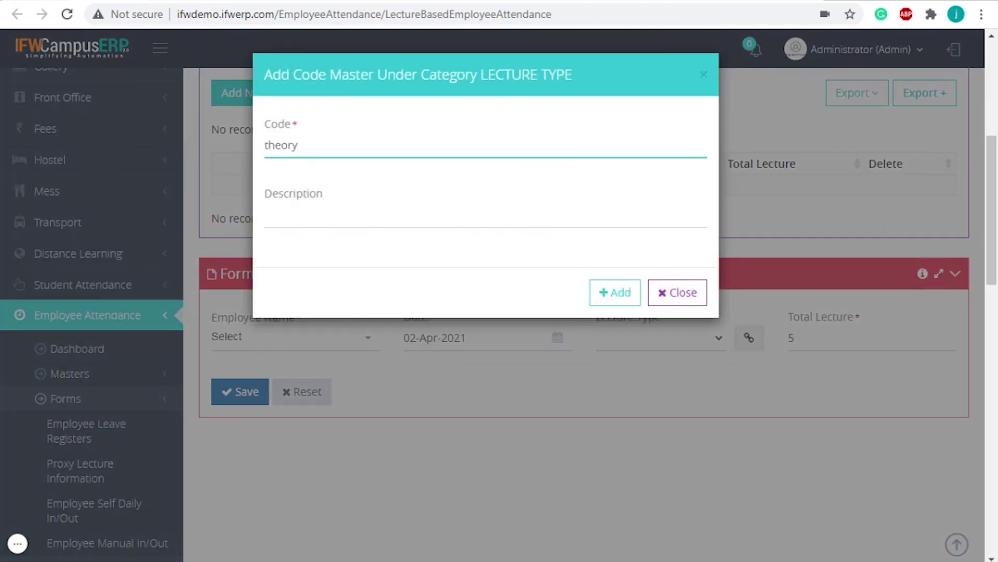
pyautogui.click(617, 296)
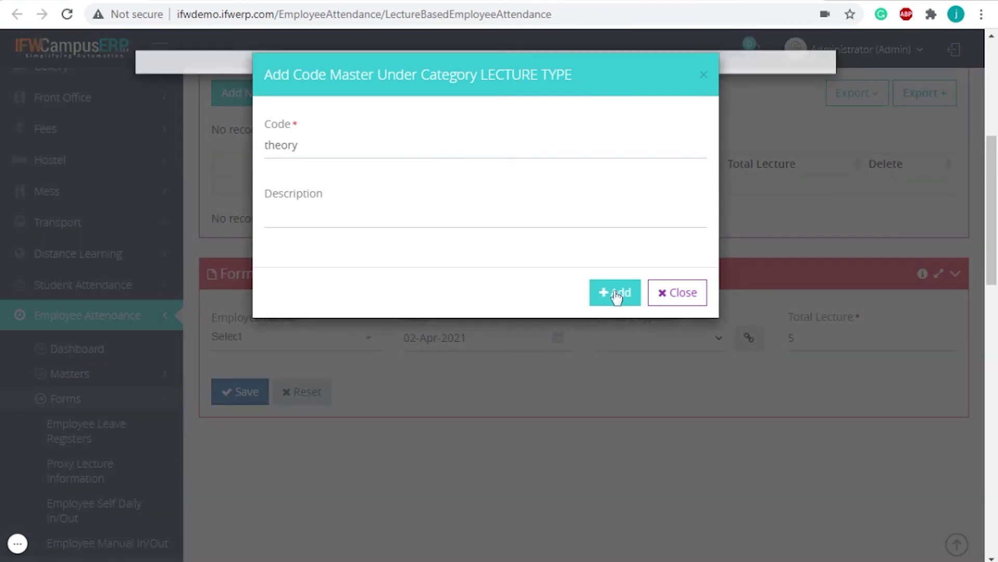
pyautogui.click(674, 297)
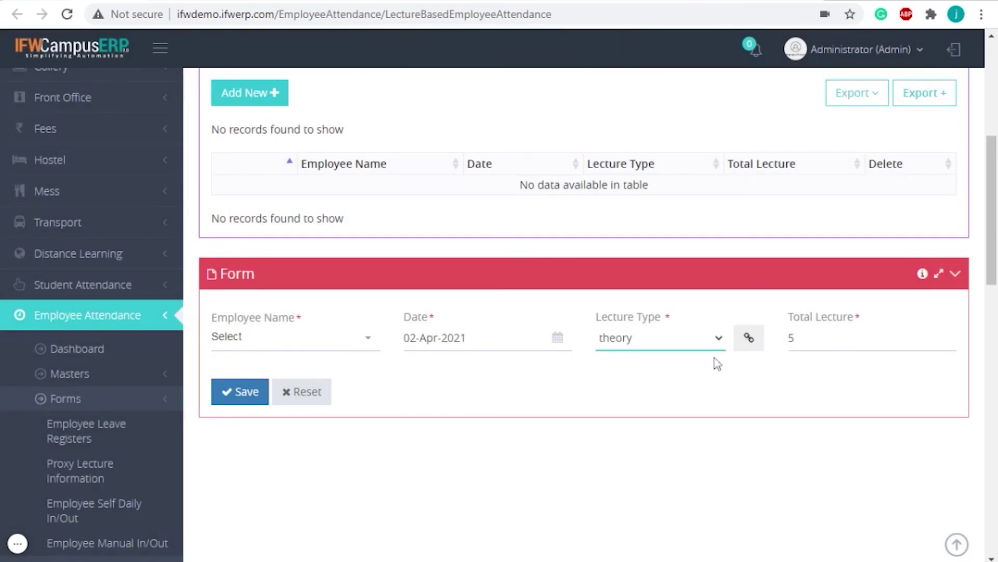
# Step: Add another lecture type with the code "lab" and close the code entry dialog
pyautogui.click(744, 346)
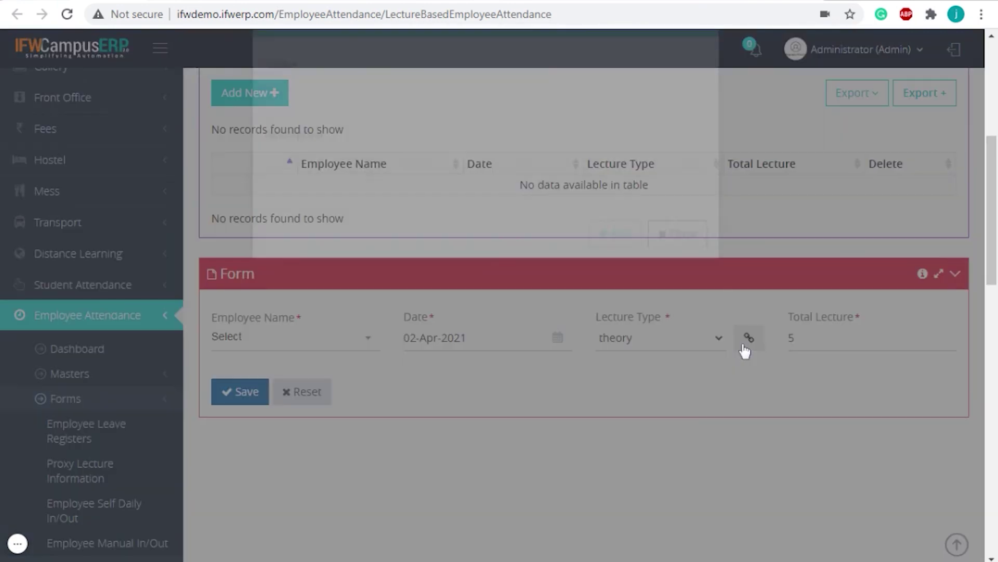
pyautogui.click(486, 146)
pyautogui.write('lam')
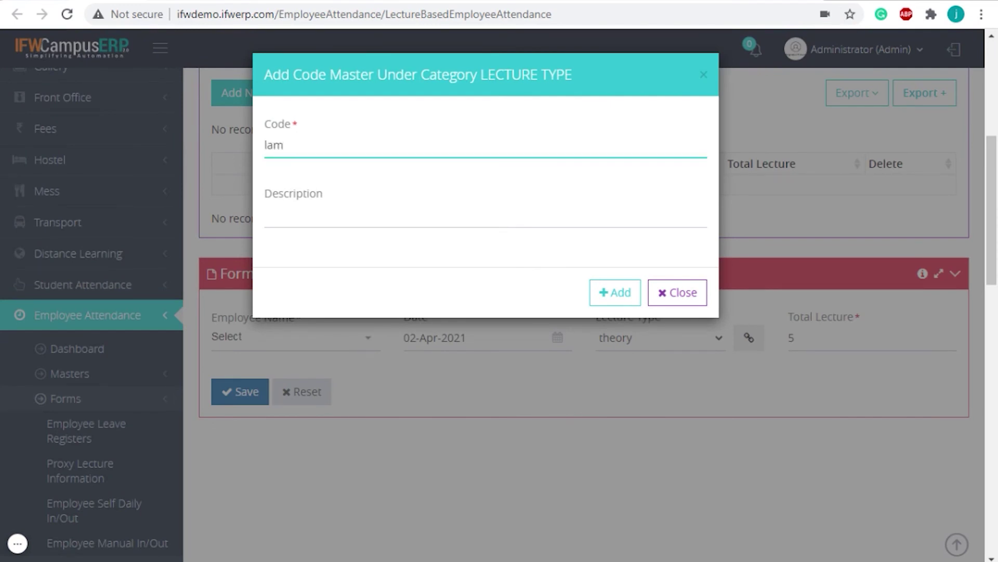
pyautogui.press('BackSpace')
pyautogui.write('b')
pyautogui.click(615, 304)
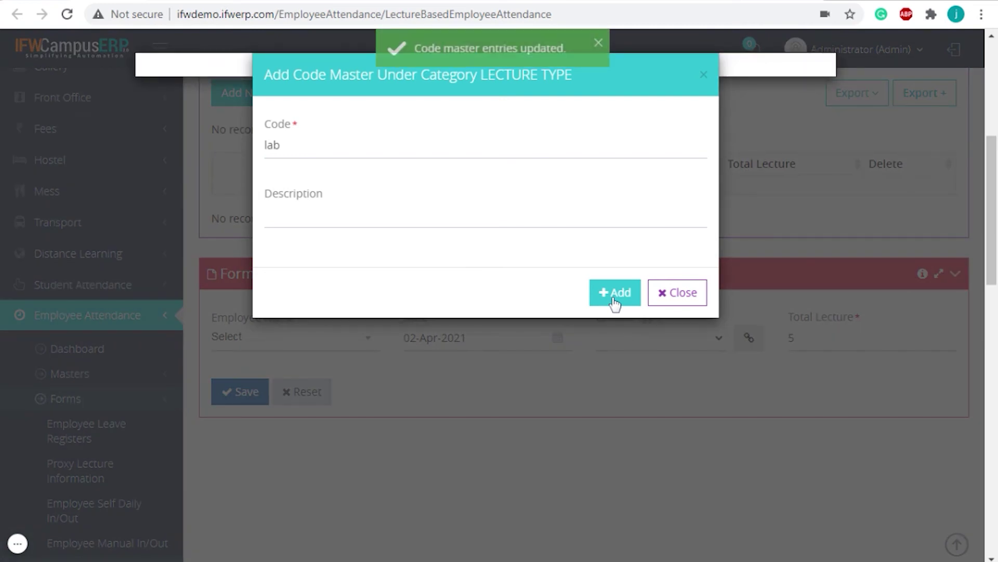
pyautogui.click(675, 297)
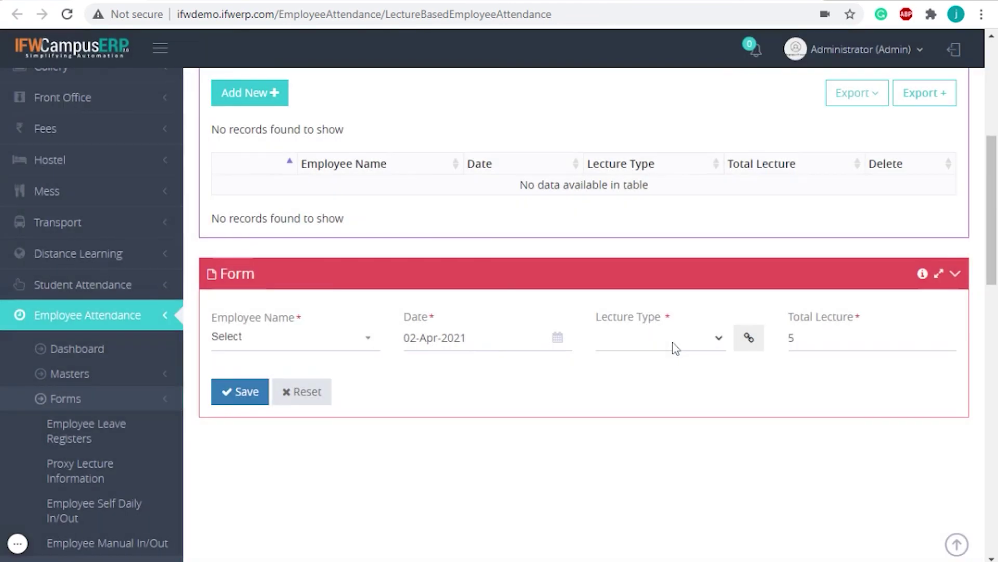
# Step: Choose theory as the lecture type in the lecture-based attendance form
pyautogui.click(675, 348)
pyautogui.click(656, 392)
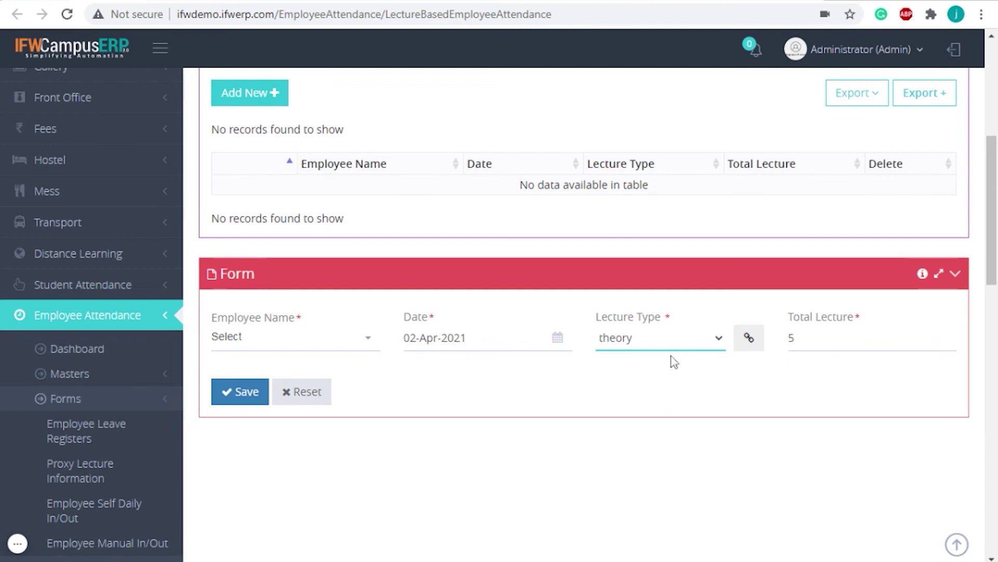
pyautogui.click(636, 379)
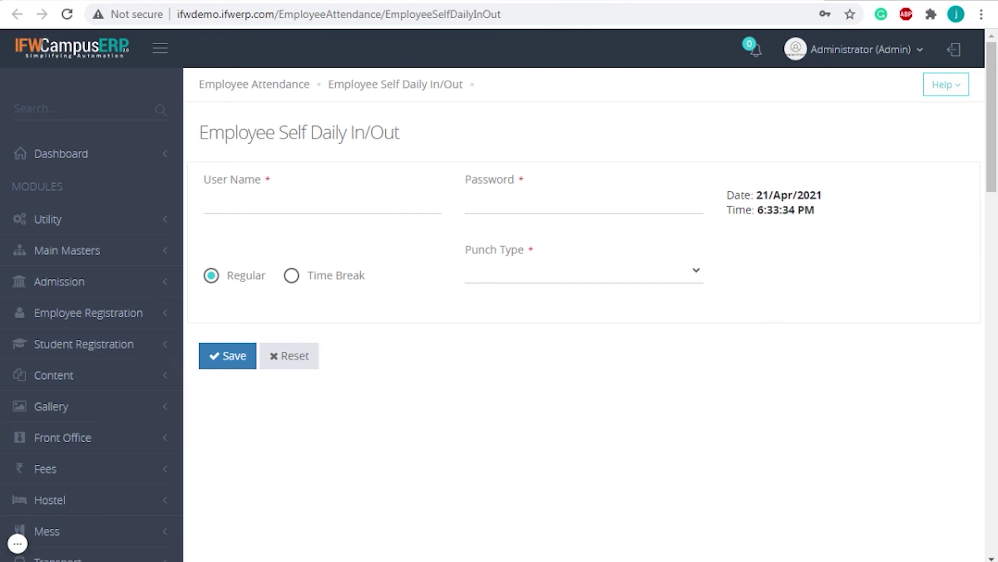
# Step: Examine the user name, password and punch type fields of the Employee Self Daily In/Out form
pyautogui.click(345, 200)
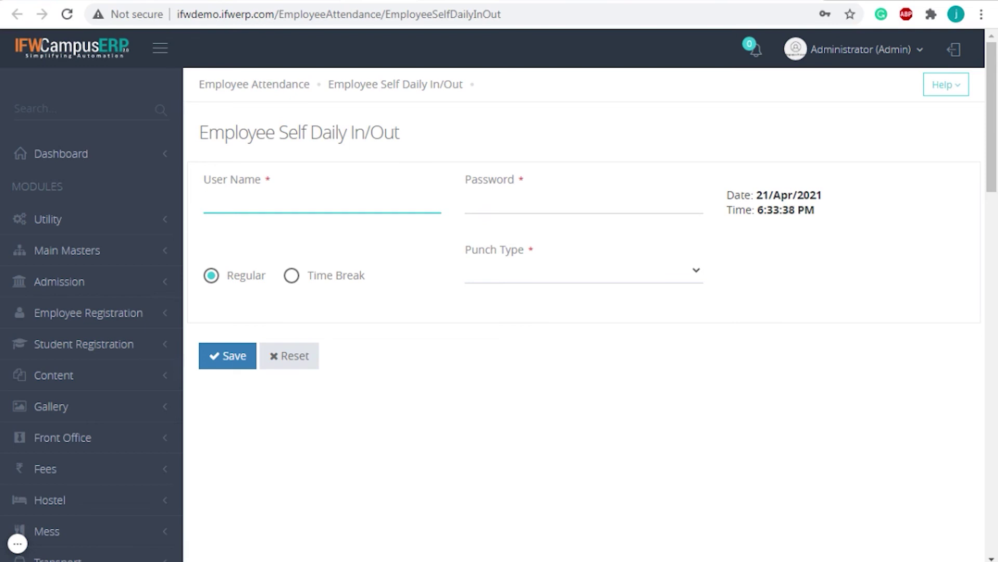
pyautogui.click(615, 160)
pyautogui.click(627, 284)
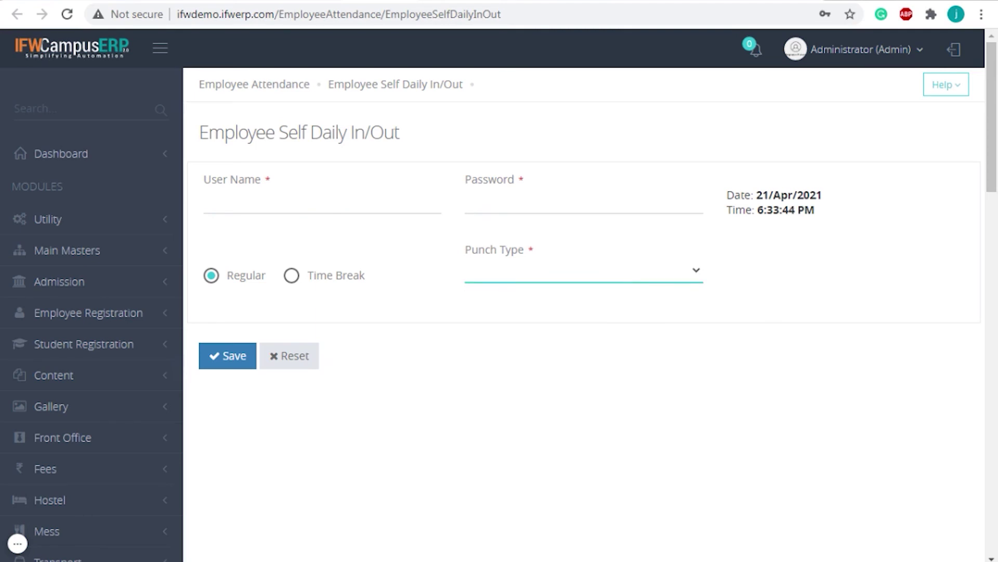
pyautogui.click(839, 298)
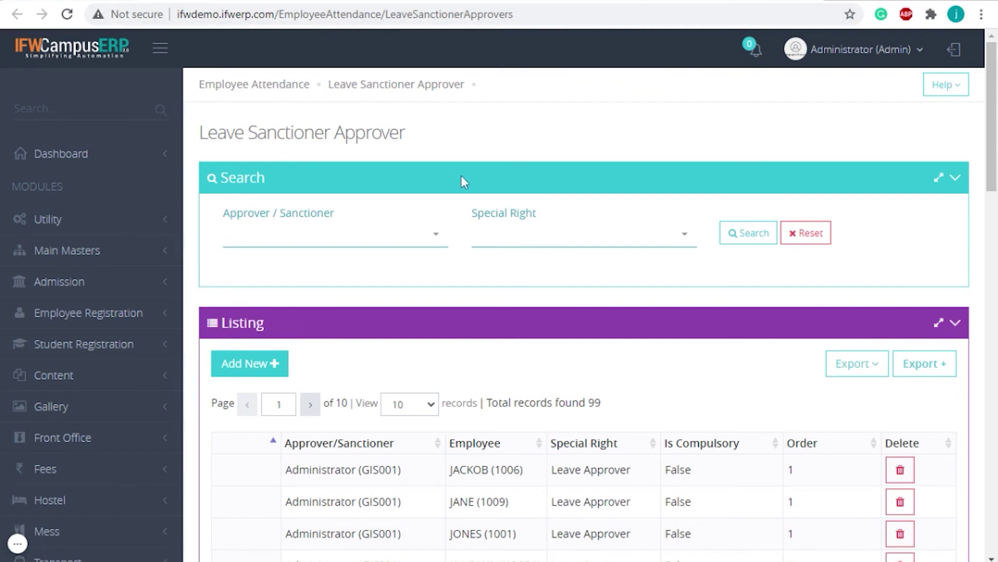
# Step: Start a new leave sanctioner approver record with the Leave Approver special right and Administrator as the approver
pyautogui.click(272, 370)
pyautogui.click(350, 153)
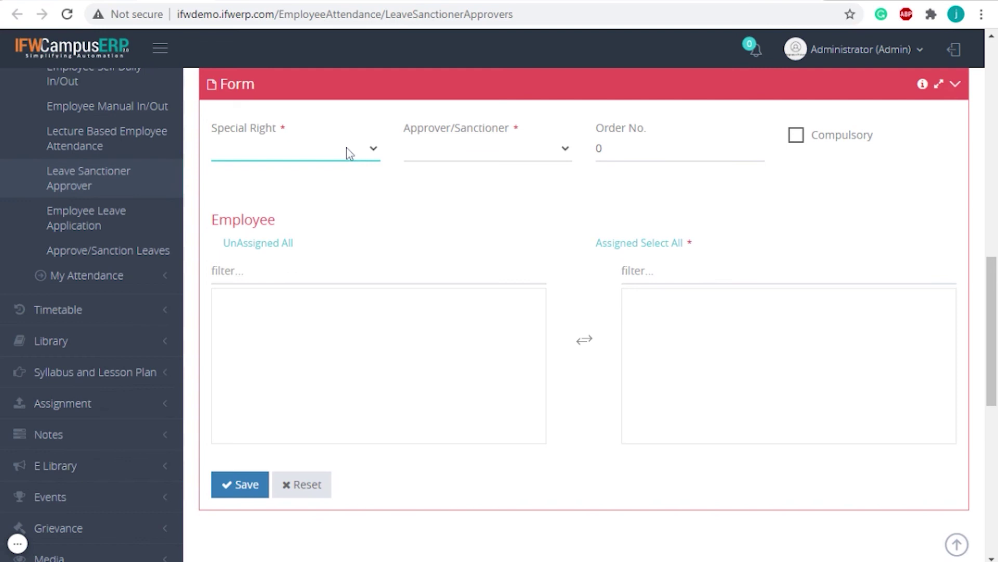
pyautogui.click(338, 169)
pyautogui.click(498, 155)
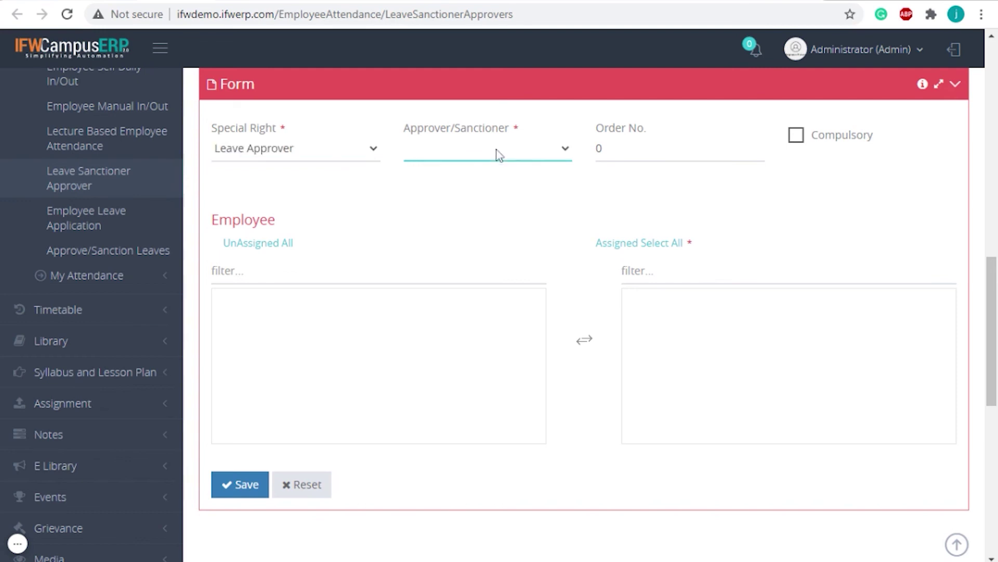
pyautogui.click(513, 188)
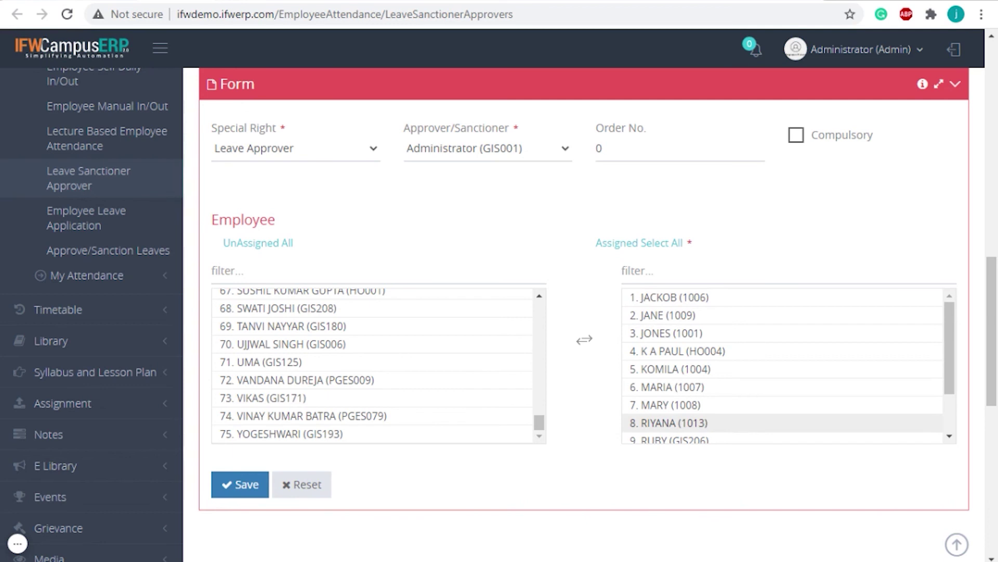
# Step: View the listing of existing employee leave applications
pyautogui.moveTo(991, 300); pyautogui.dragTo(990, 130)
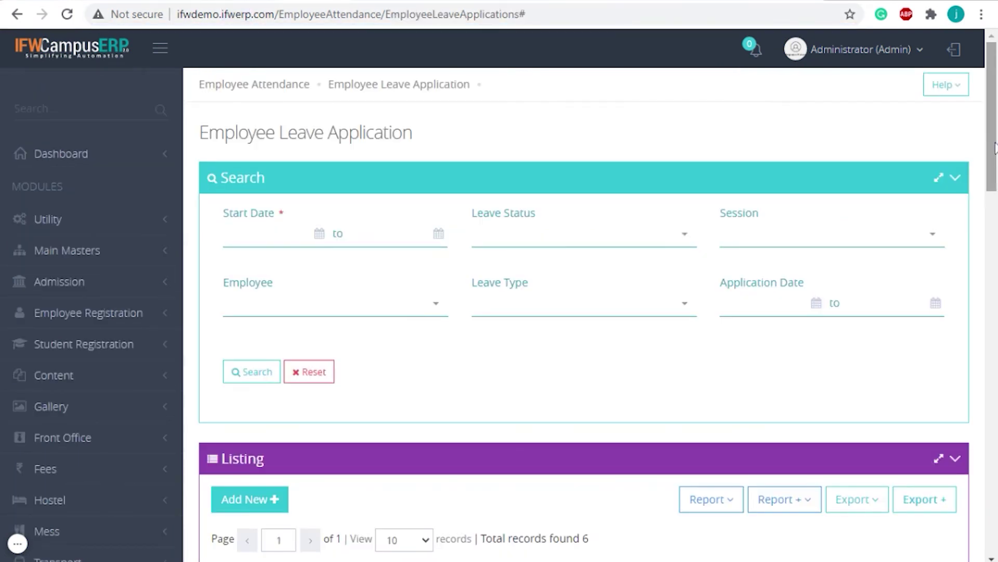
pyautogui.moveTo(994, 149); pyautogui.dragTo(996, 186)
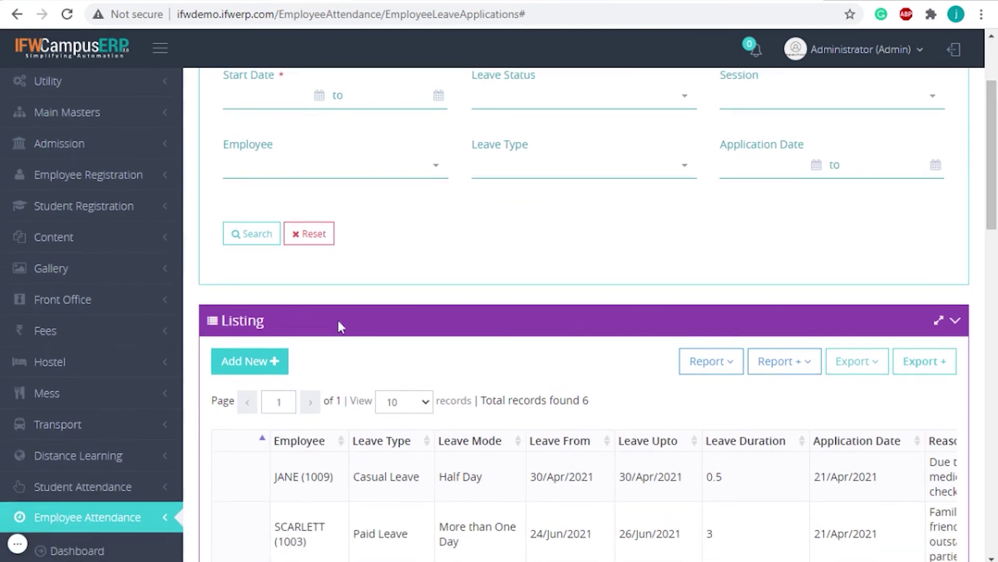
# Step: Start a new employee leave application, selecting an employee and Casual Leave as the leave type
pyautogui.click(257, 364)
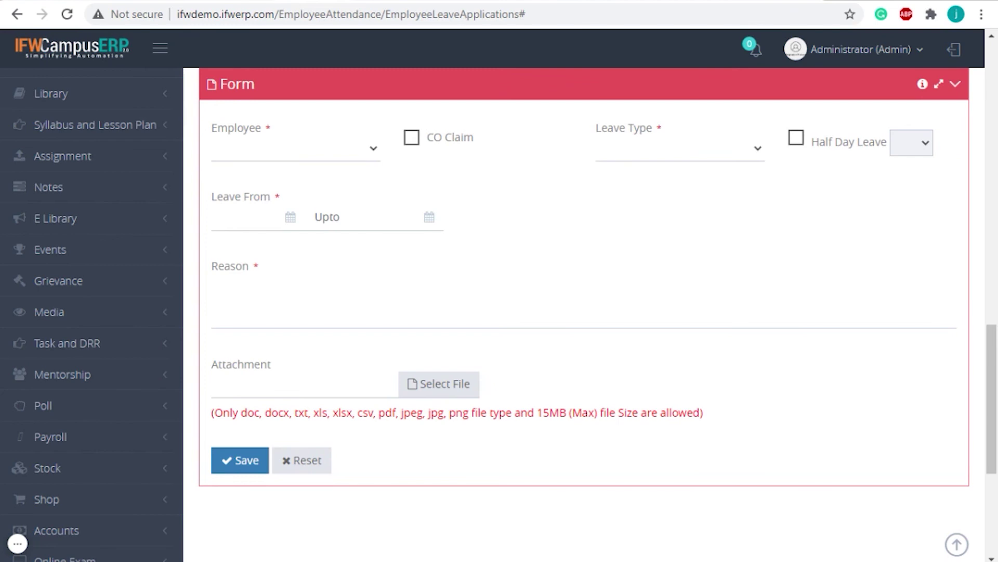
pyautogui.click(311, 160)
pyautogui.click(298, 187)
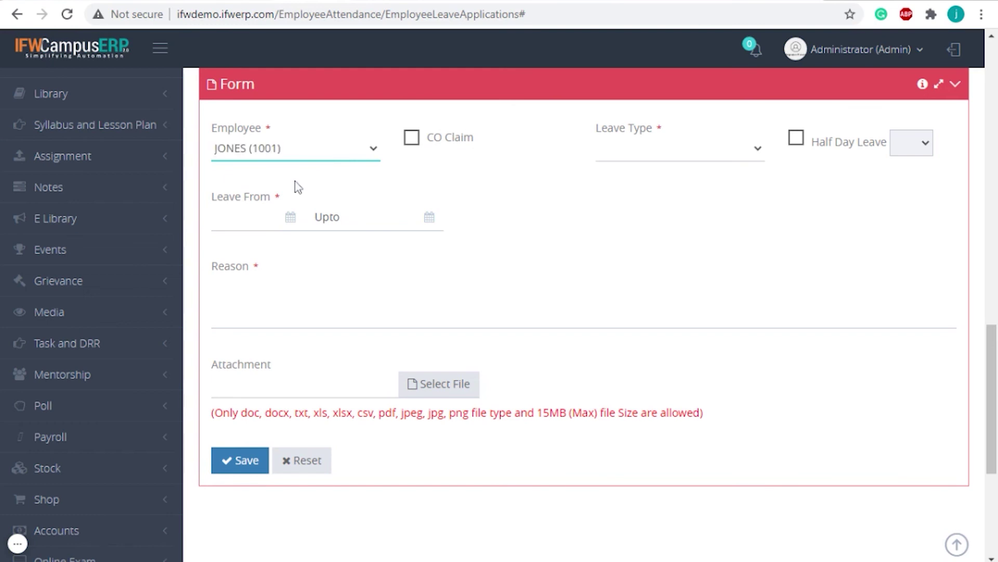
pyautogui.click(651, 152)
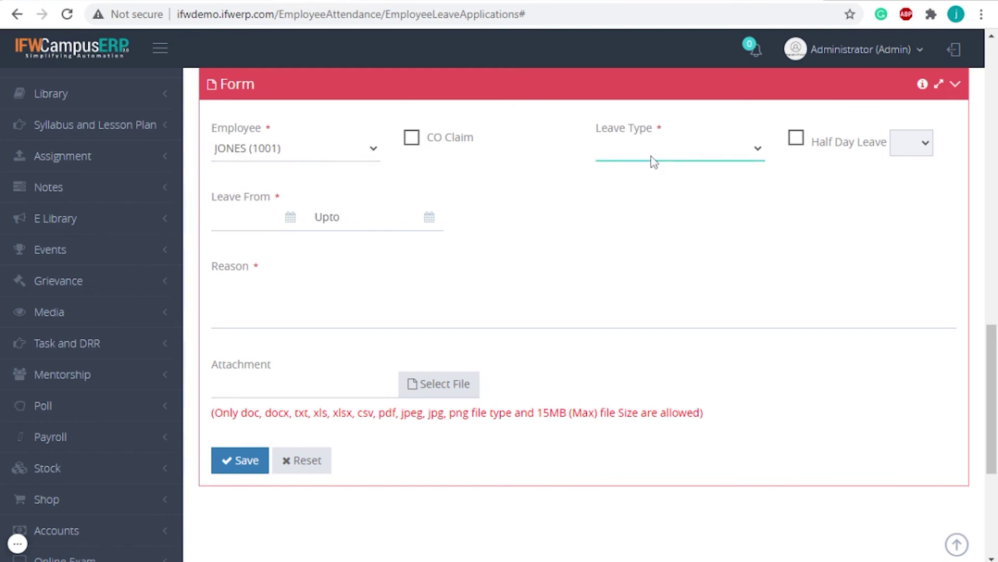
pyautogui.click(643, 189)
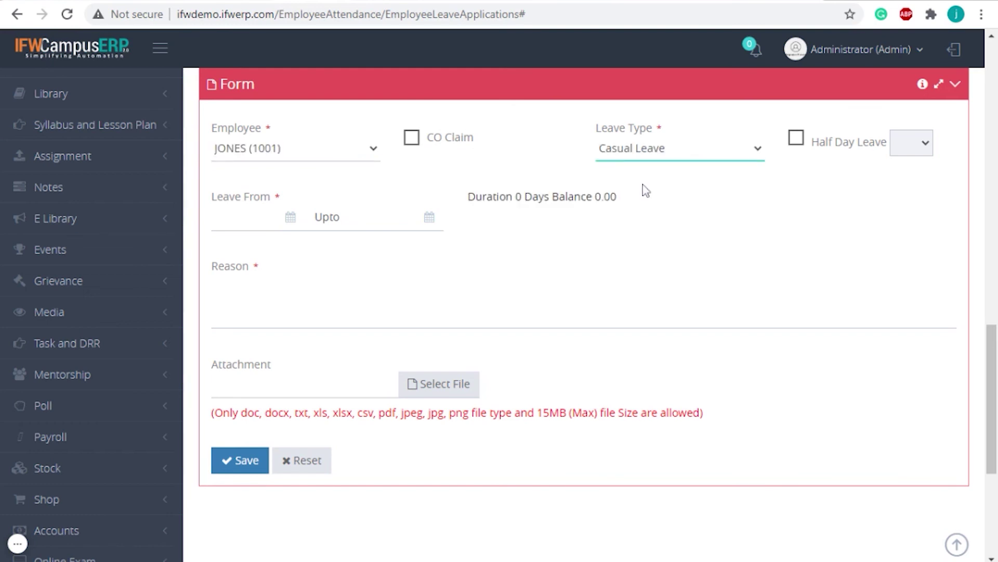
# Step: Switch the application to another employee, choose Casual Leave and set the leave from 01-Apr-2021 up to 01-Apr-2021
pyautogui.click(359, 159)
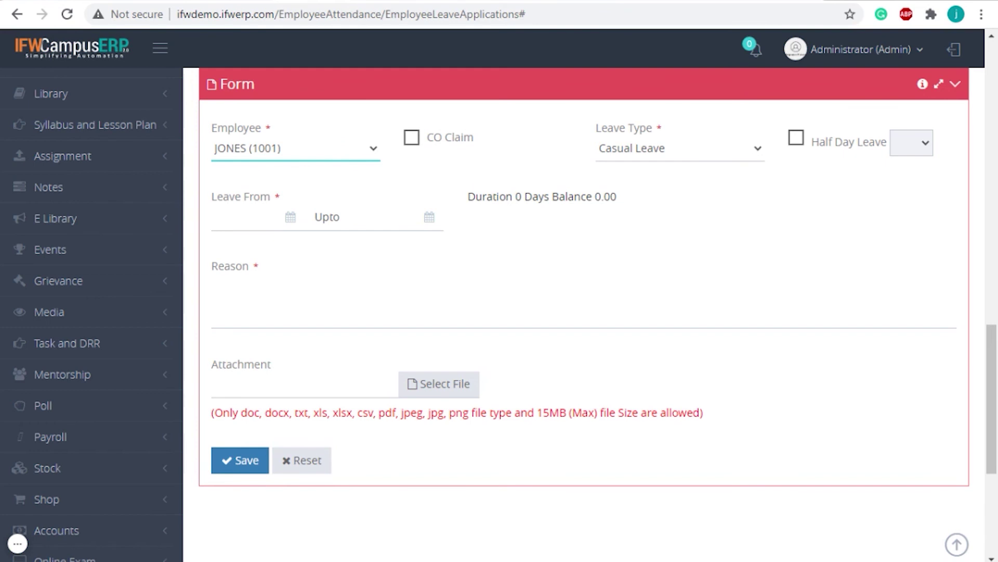
pyautogui.press('Return')
pyautogui.click(695, 156)
pyautogui.click(679, 168)
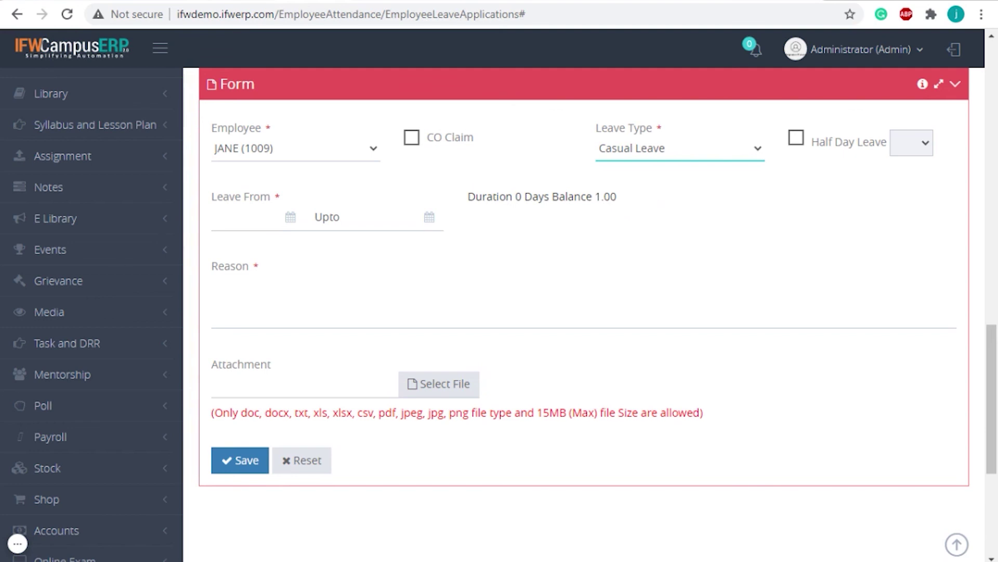
pyautogui.click(248, 217)
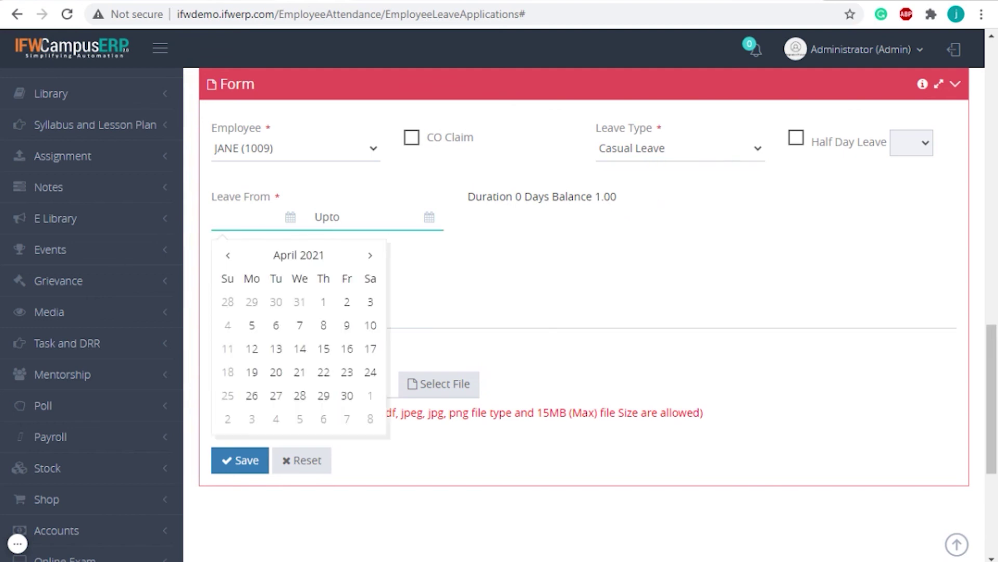
pyautogui.click(325, 302)
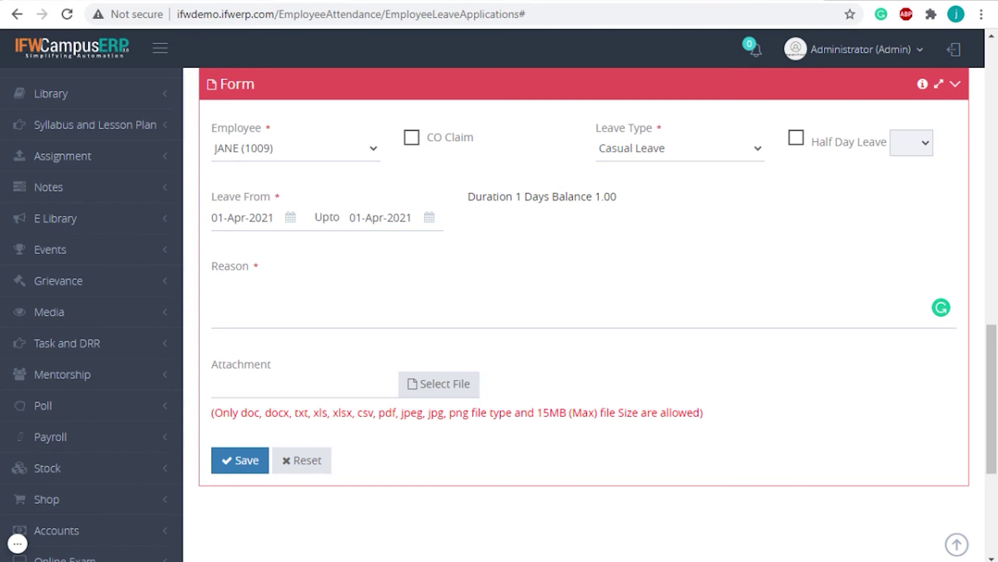
# Step: Mark the leave application as a CO claim and check the leave type choices
pyautogui.click(412, 138)
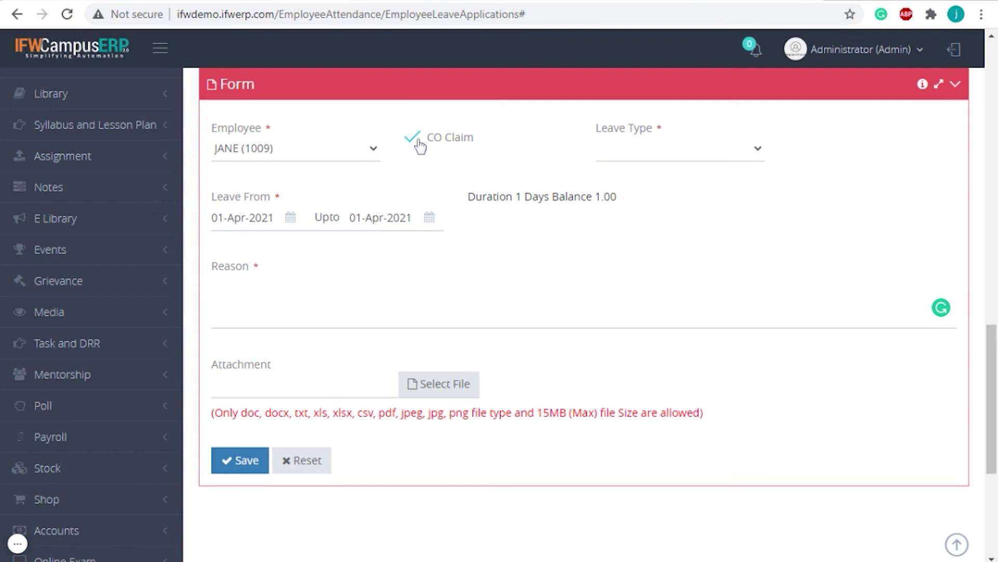
pyautogui.click(654, 154)
pyautogui.click(712, 269)
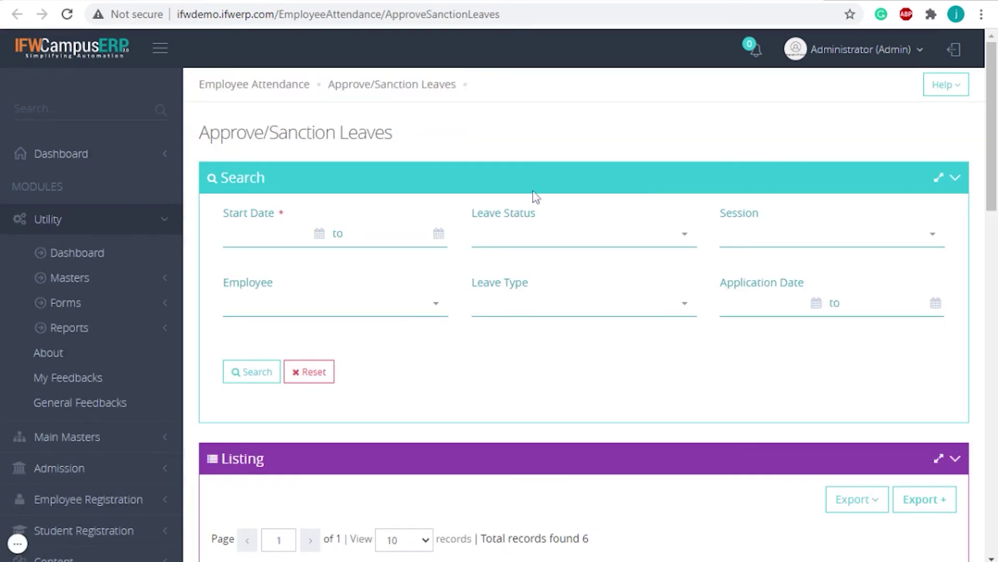
# Step: Examine the approved, rejected and sanctioned statuses of the applications in the Approve/Sanction Leaves listing
pyautogui.click(160, 49)
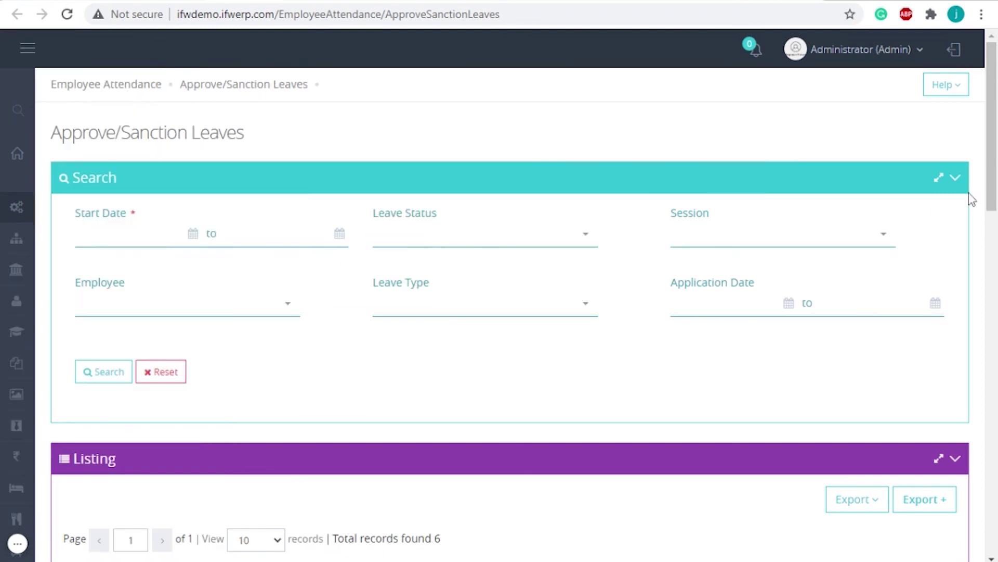
pyautogui.moveTo(993, 195); pyautogui.dragTo(995, 310)
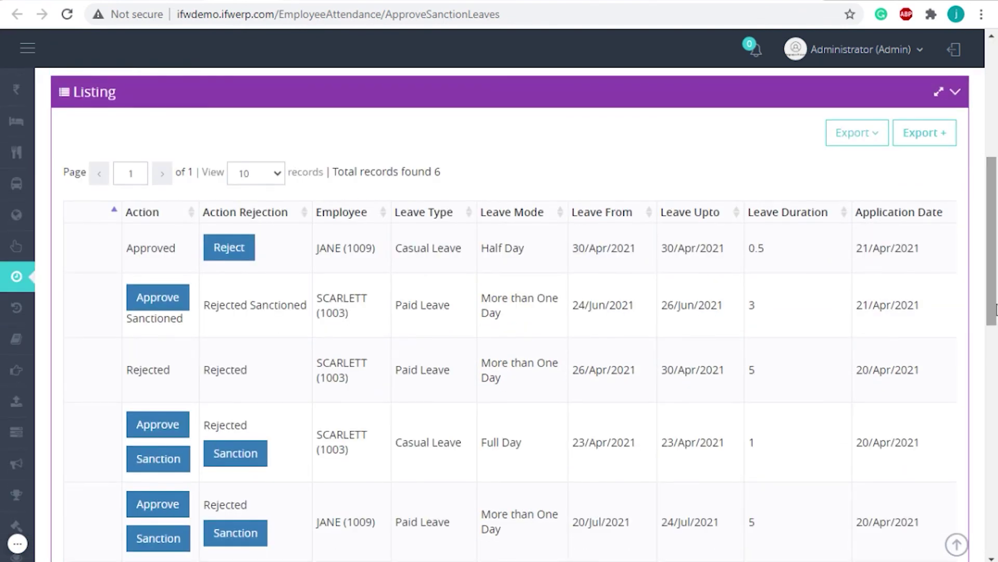
pyautogui.scroll(-2, 996, 309)
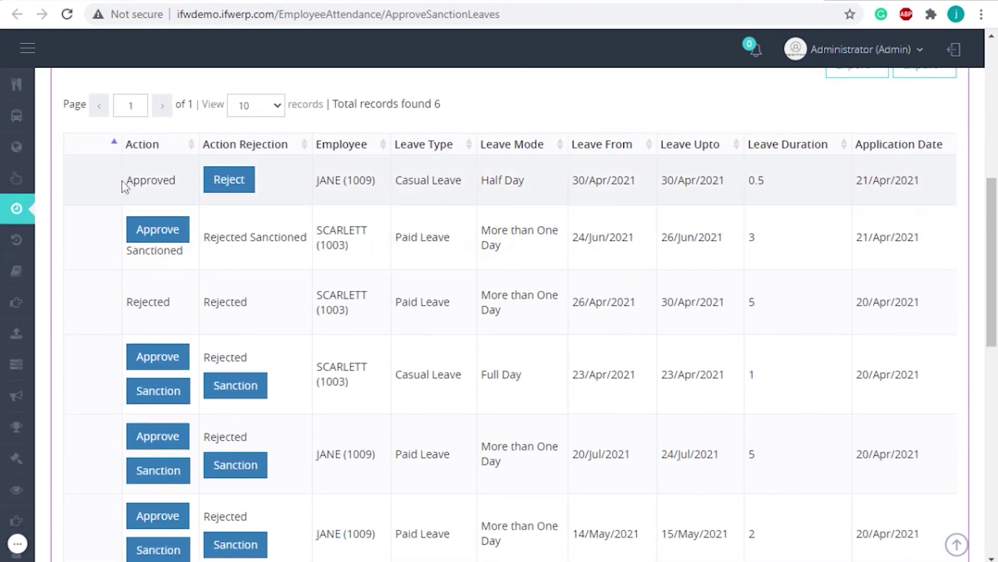
pyautogui.doubleClick(143, 182)
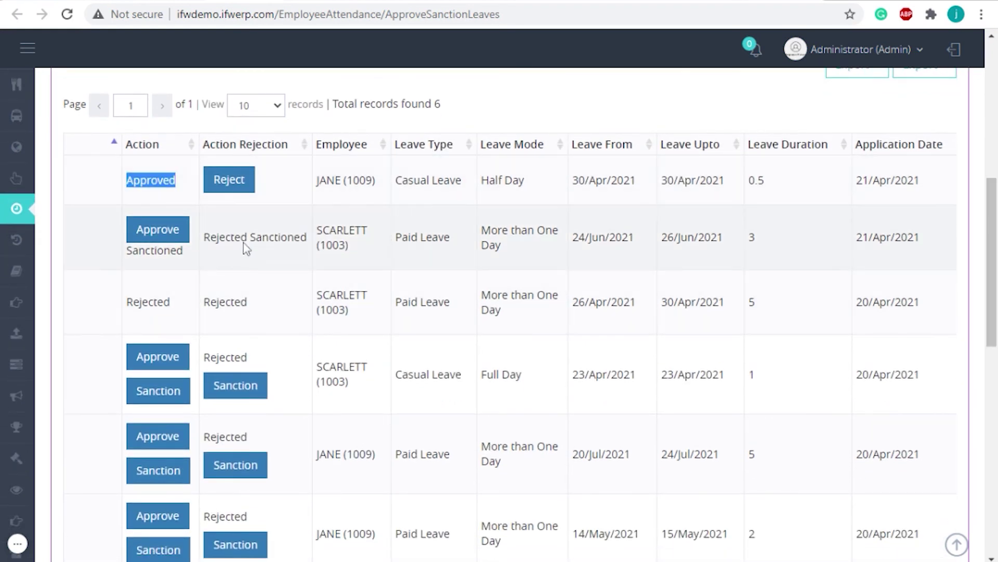
pyautogui.doubleClick(232, 237)
pyautogui.click(235, 352)
pyautogui.doubleClick(235, 354)
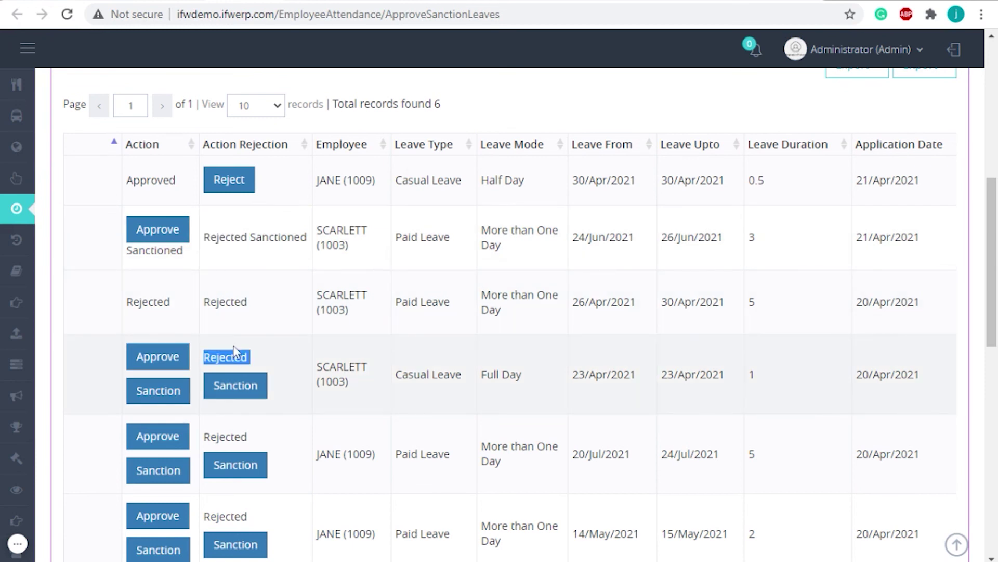
pyautogui.click(252, 423)
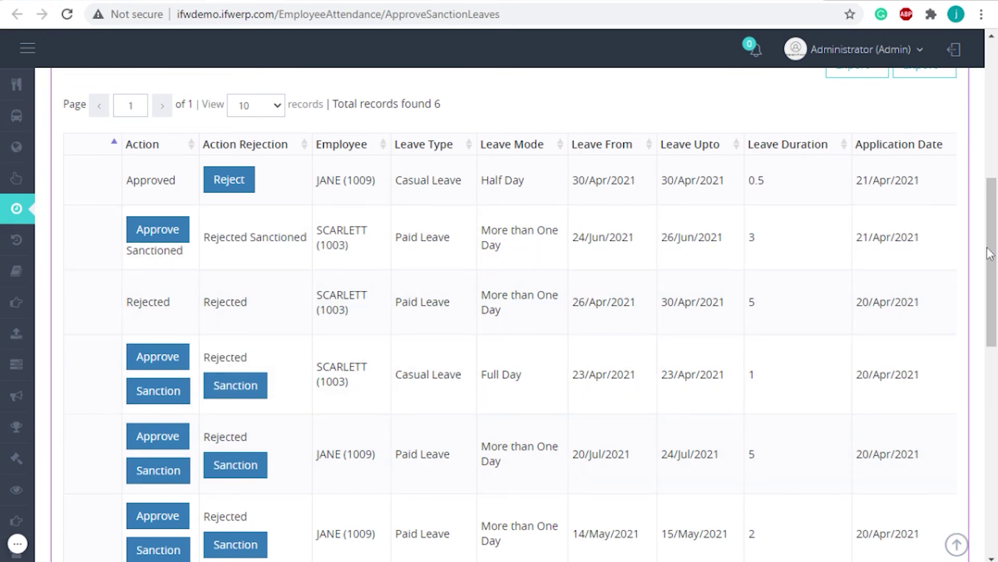
pyautogui.moveTo(994, 285); pyautogui.dragTo(989, 242)
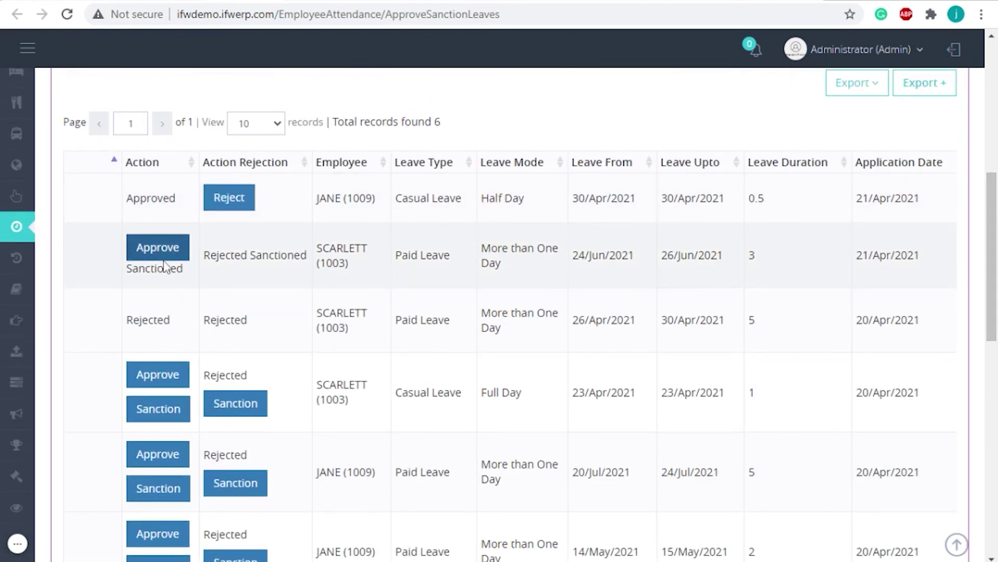
pyautogui.tripleClick(238, 265)
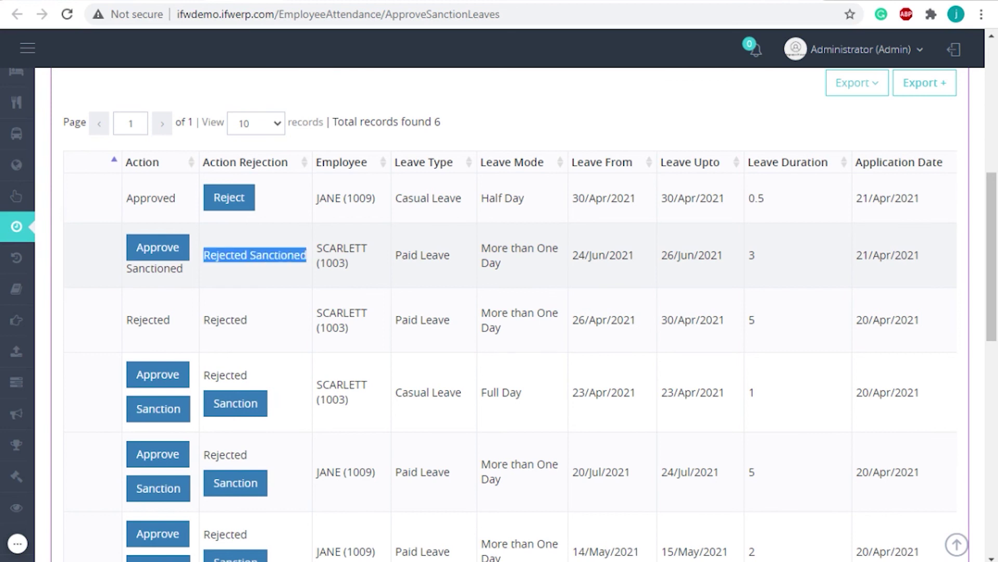
# Step: Try approving the sanctioned paid leave starting 24/Jun/2021 with its end date set to 25/Jun/2021, and close the approval without saving
pyautogui.click(157, 248)
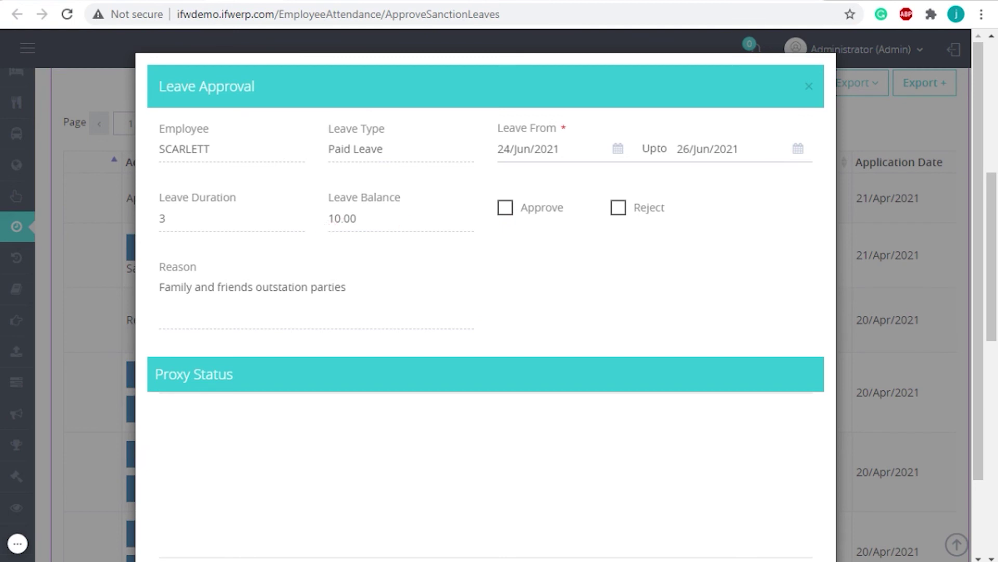
pyautogui.click(714, 150)
pyautogui.click(813, 310)
pyautogui.click(511, 208)
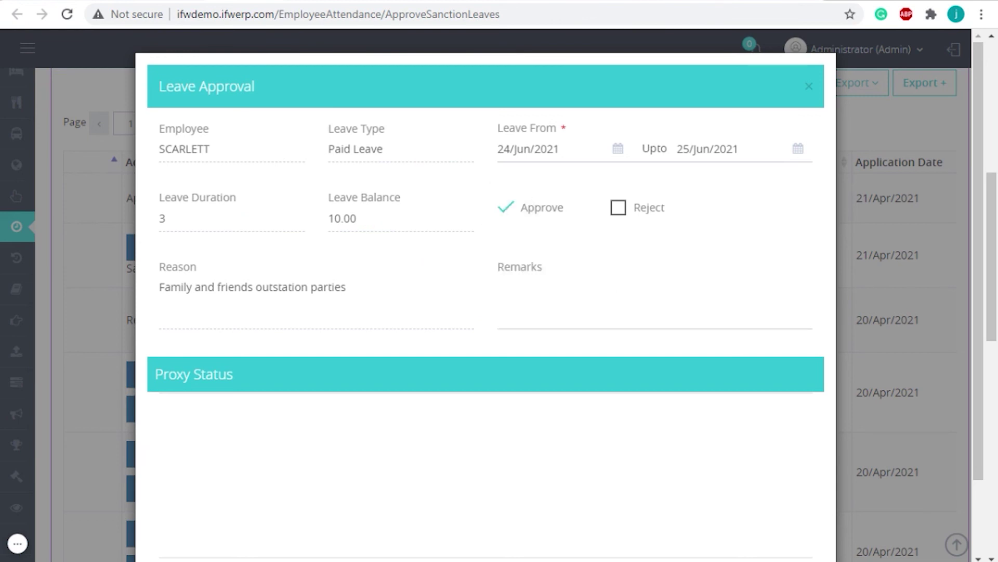
pyautogui.click(598, 297)
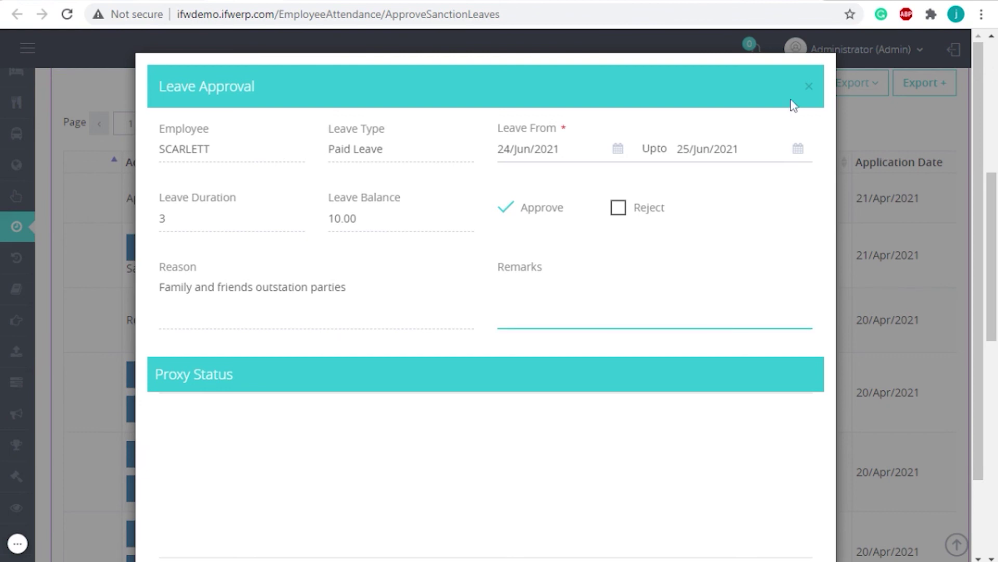
pyautogui.click(809, 87)
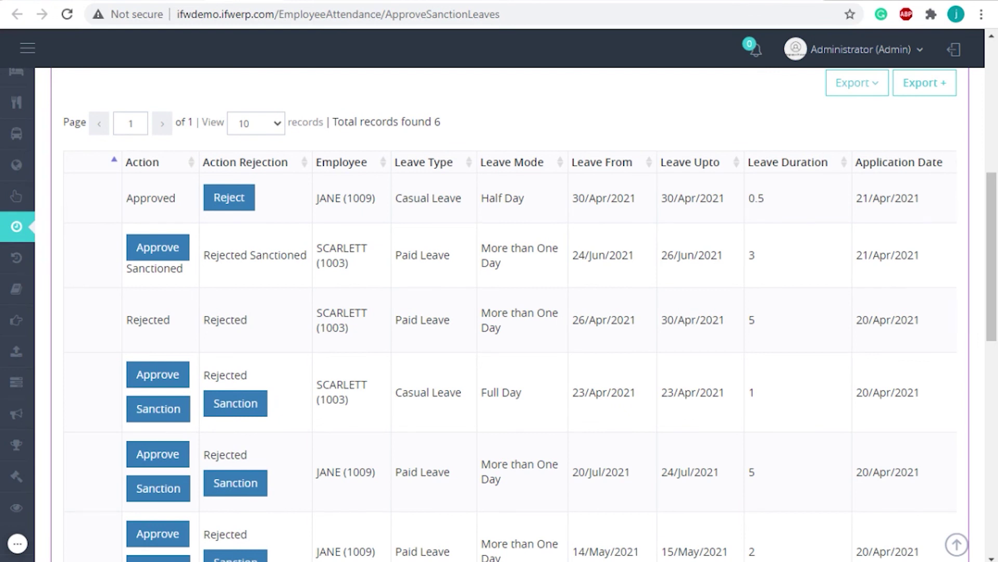
# Step: Return to the employee leave applications listing and open its additional report choices
pyautogui.moveTo(989, 221); pyautogui.dragTo(990, 172)
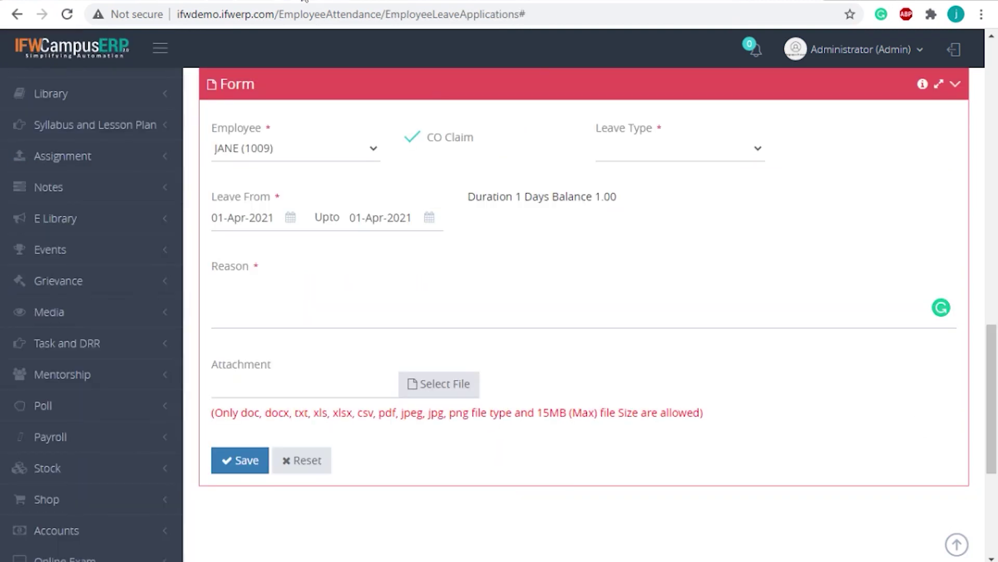
pyautogui.scroll(5, 989, 236)
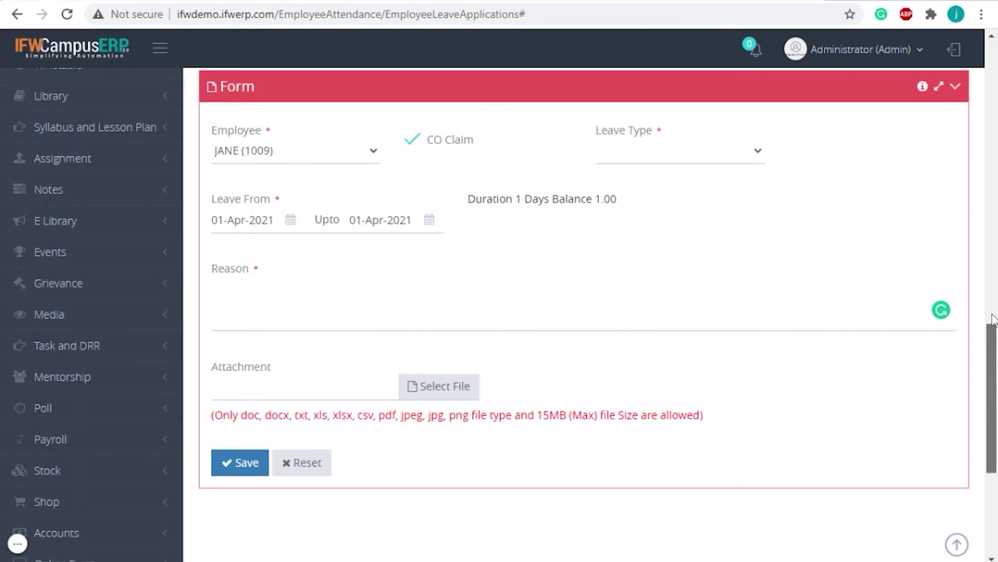
pyautogui.scroll(8, 989, 237)
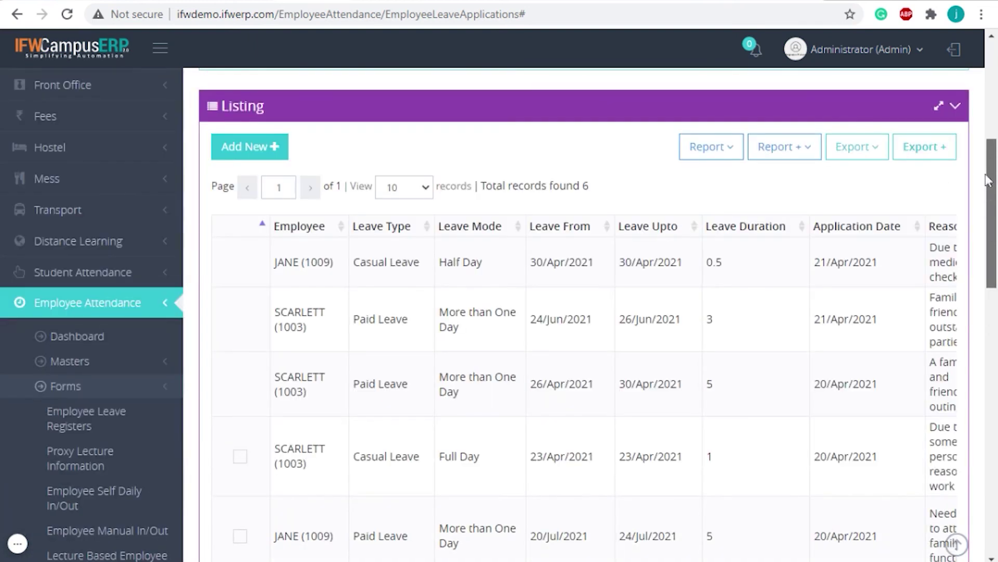
pyautogui.scroll(1, 988, 179)
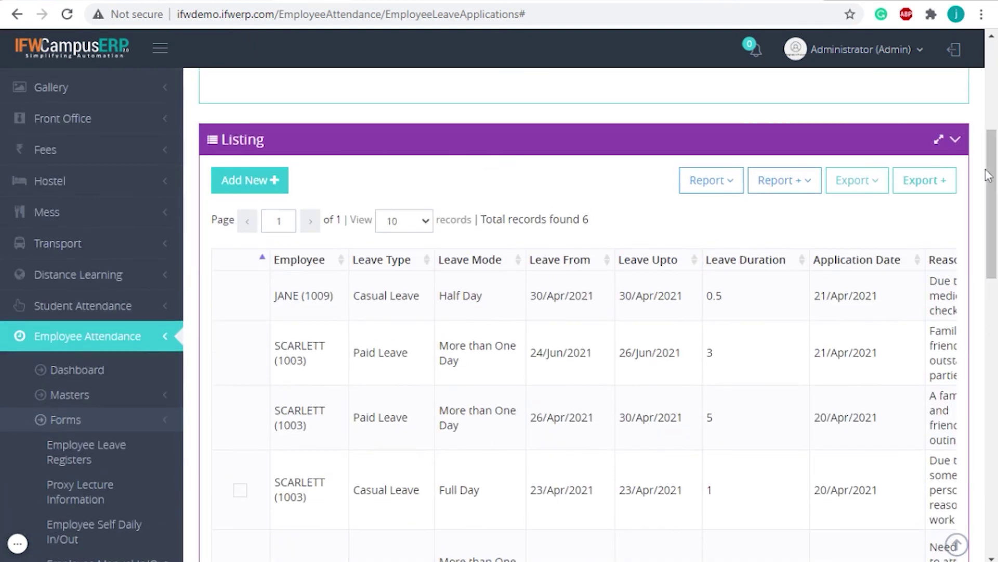
pyautogui.click(805, 191)
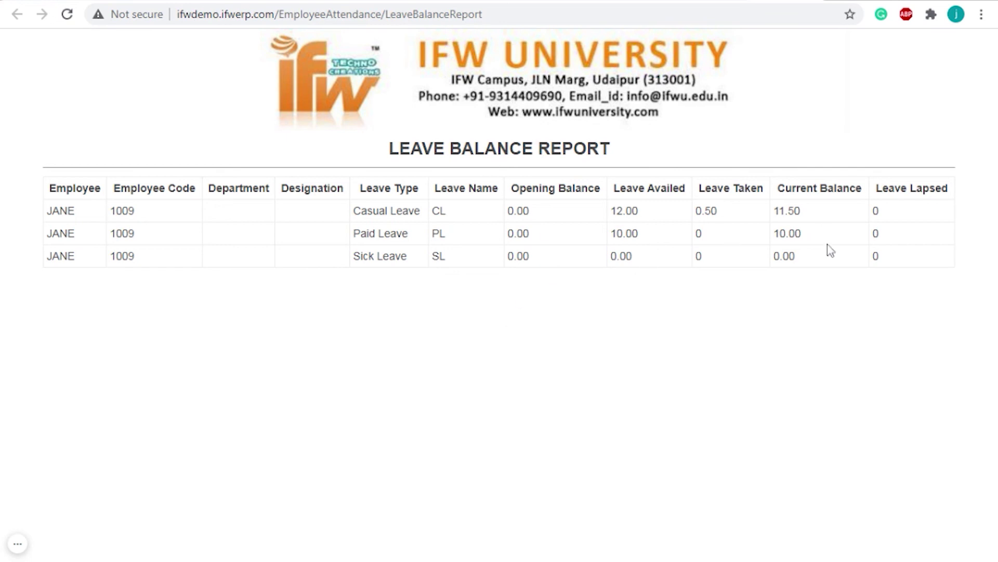
# Step: Review the Monthly Leave Day Wise Report and the Employee Leave Application Report across to its total leave columns
pyautogui.click(712, 0)
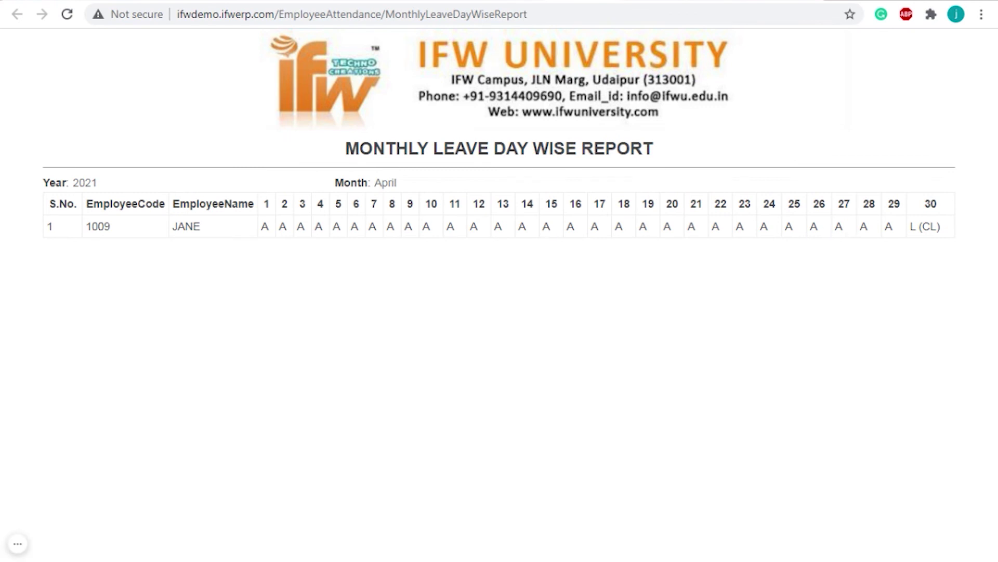
pyautogui.click(510, 2)
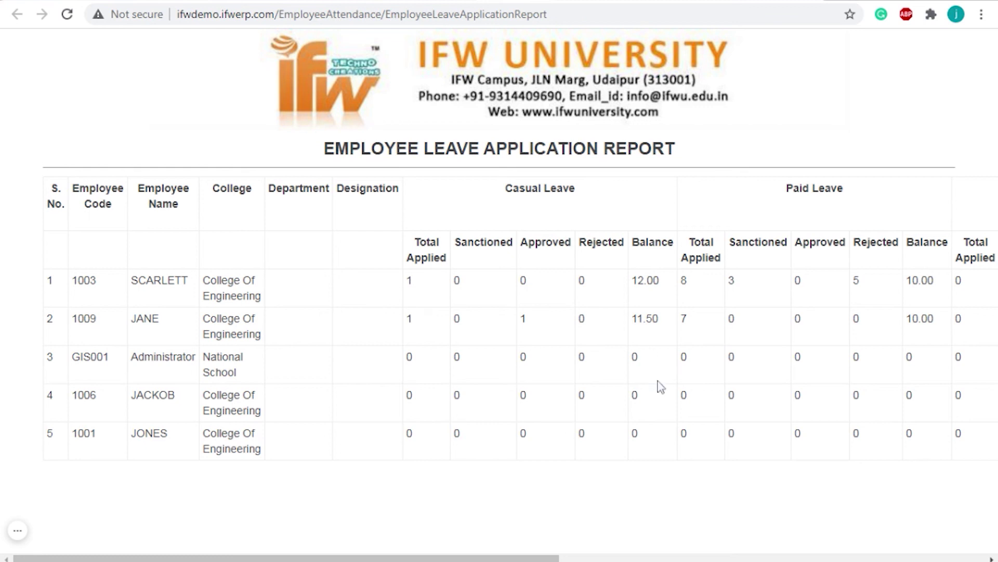
pyautogui.moveTo(566, 557); pyautogui.dragTo(985, 535)
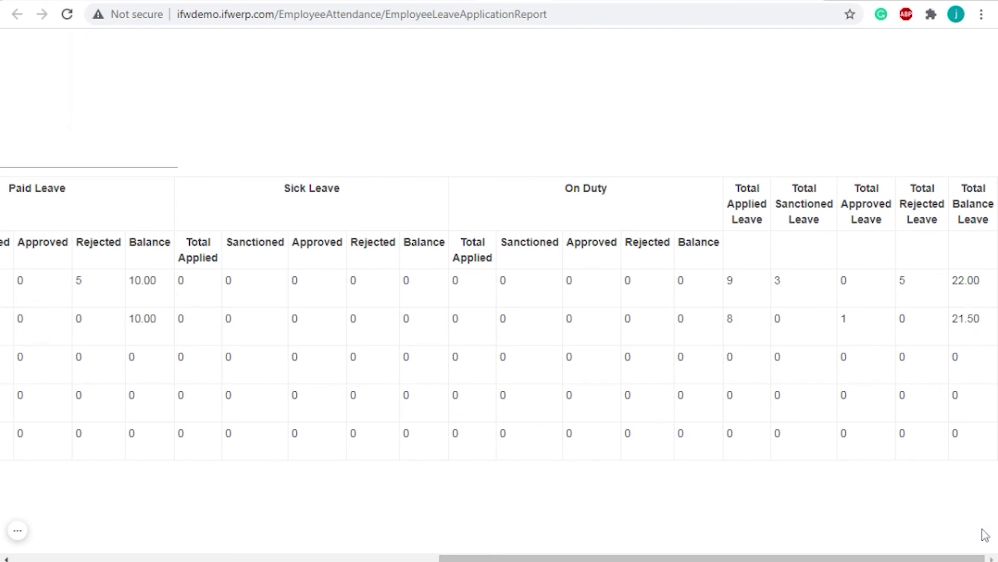
# Step: Examine the CL columns, including LT, in the Employee Leave Status Report and close the report
pyautogui.click(390, 0)
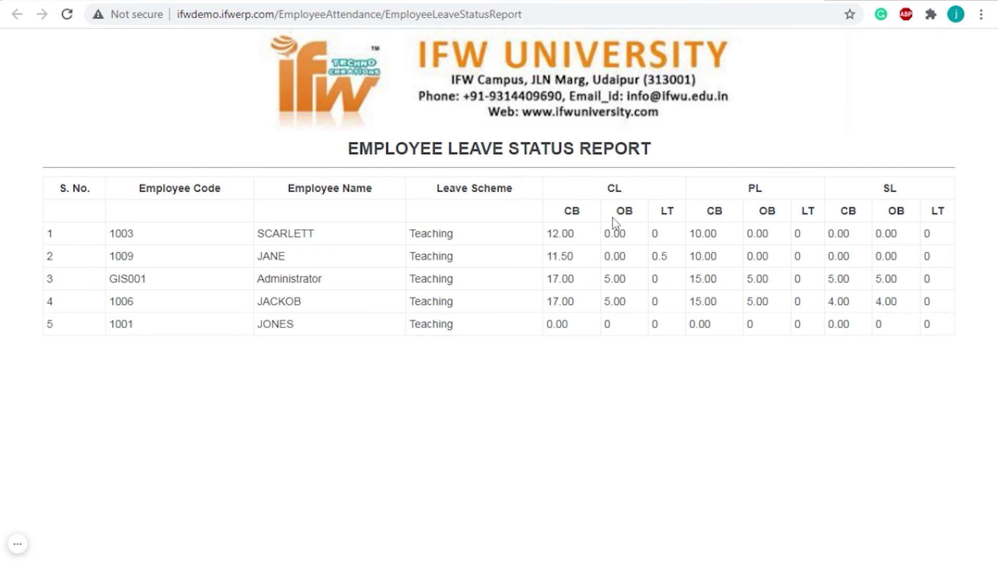
pyautogui.doubleClick(667, 211)
pyautogui.click(373, 0)
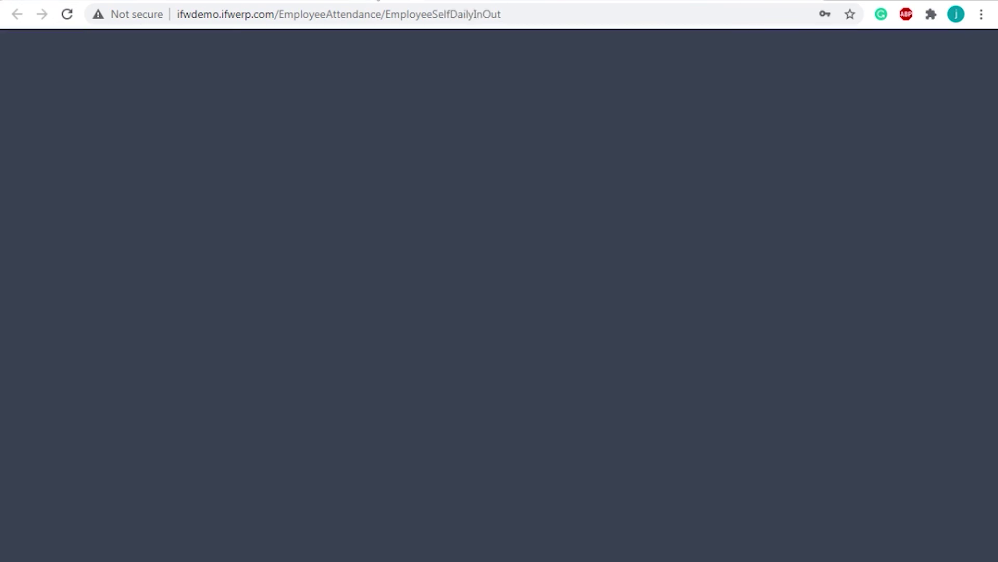
# Step: Return to the Employee Attendance dashboard and open the My Proxy Rights page
pyautogui.click(223, 0)
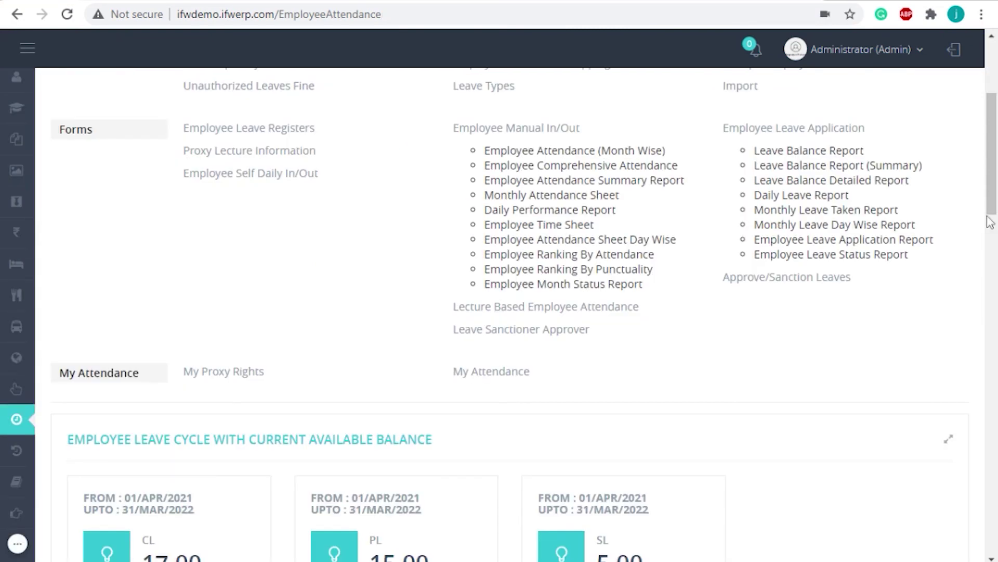
pyautogui.moveTo(991, 223); pyautogui.dragTo(991, 243)
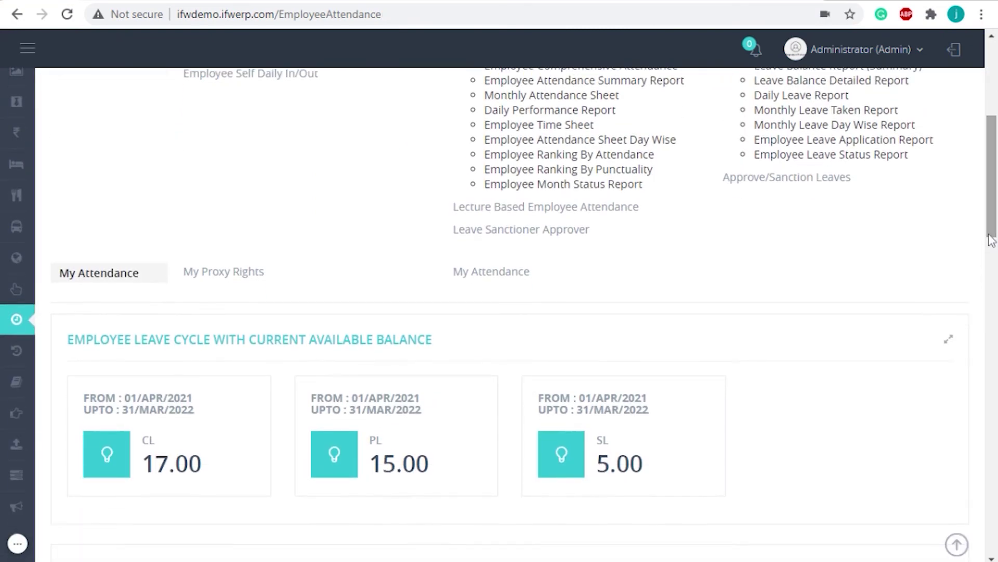
pyautogui.click(240, 284)
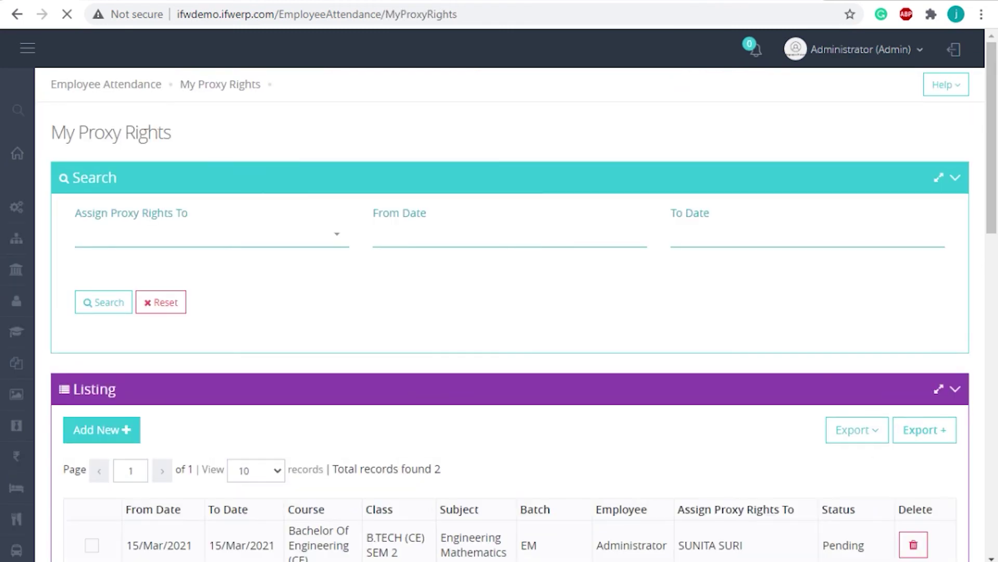
# Step: Open the proxy rights record dated 05/Jan/2021 from the listing and review its details in the form
pyautogui.scroll(-3, 993, 188)
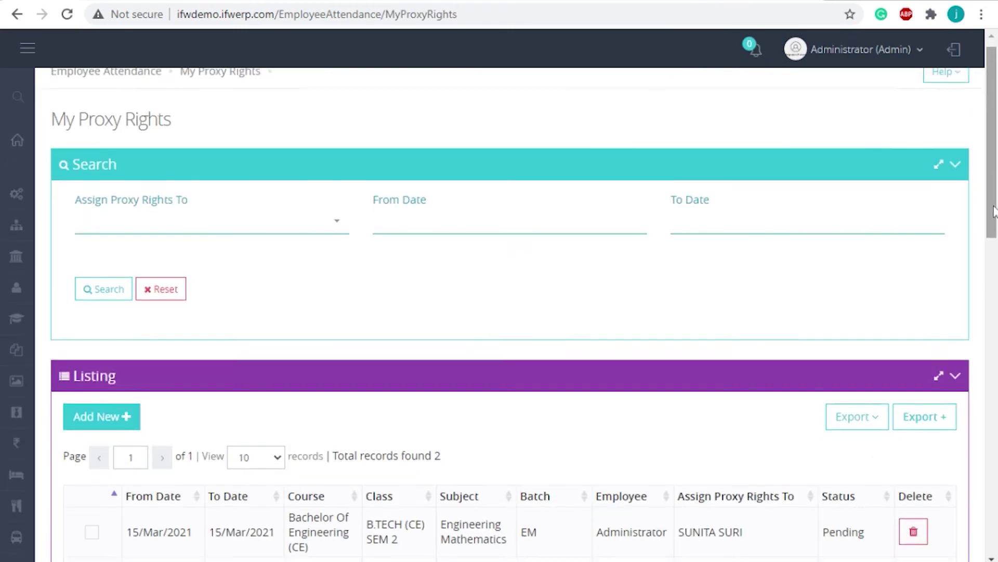
pyautogui.scroll(-1, 995, 260)
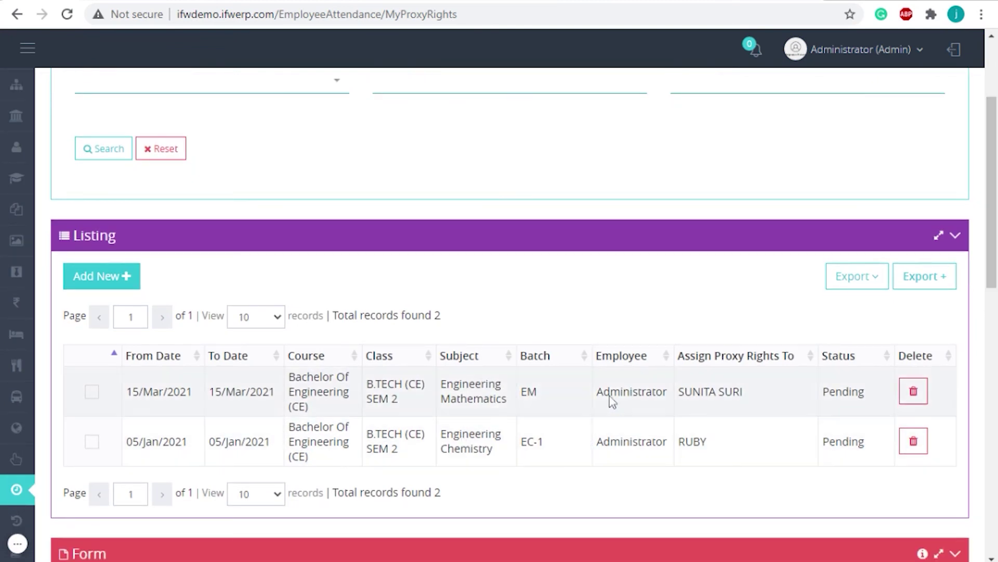
pyautogui.click(97, 444)
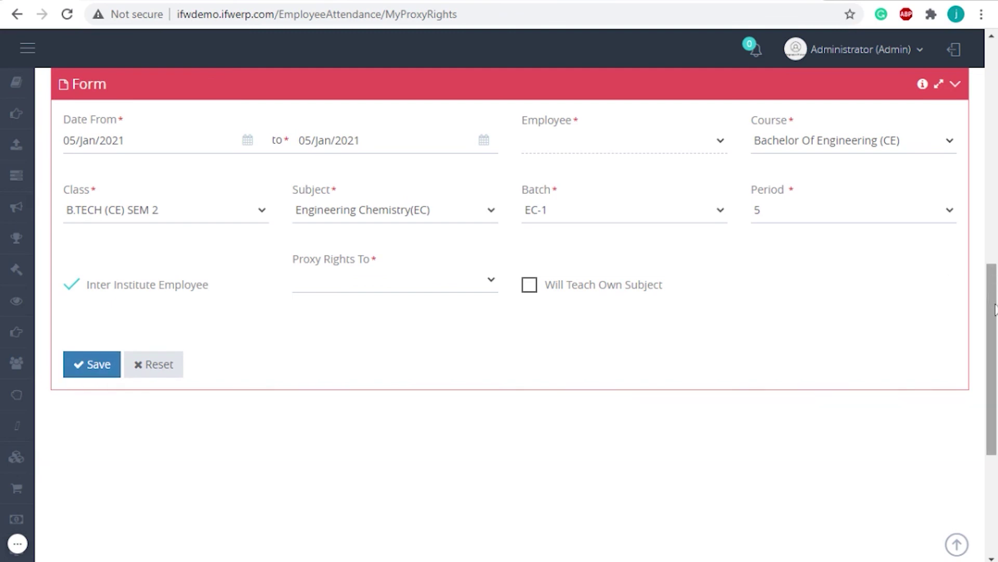
pyautogui.moveTo(997, 309); pyautogui.dragTo(989, 78)
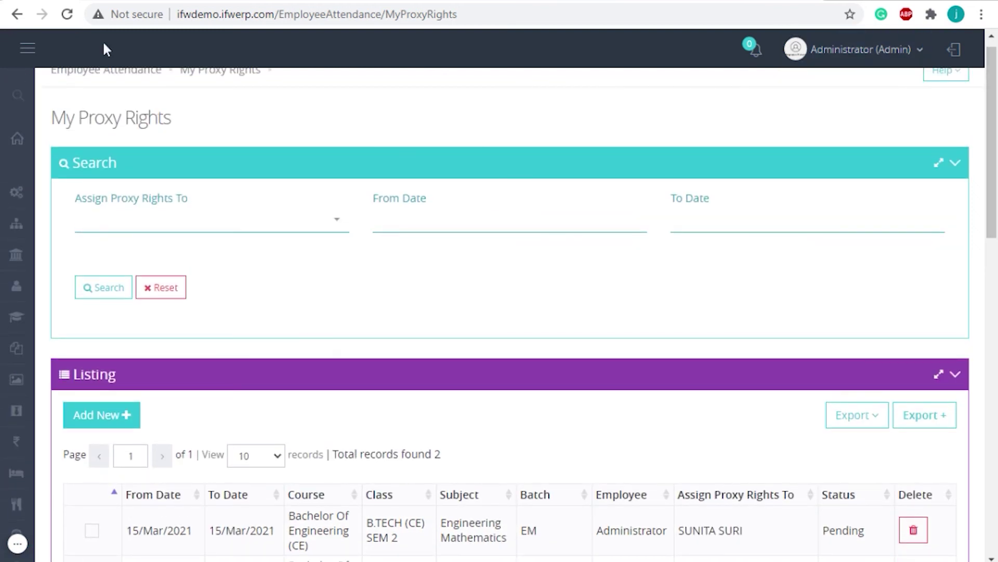
pyautogui.moveTo(995, 163); pyautogui.dragTo(982, 81)
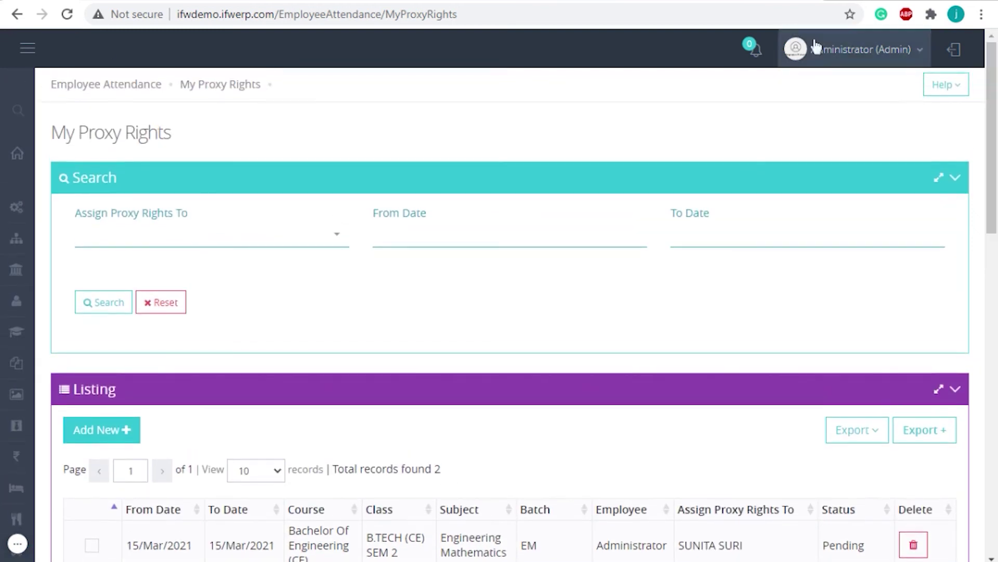
# Step: Return to the Employee Attendance dashboard and open the My Attendance page
pyautogui.click(119, 88)
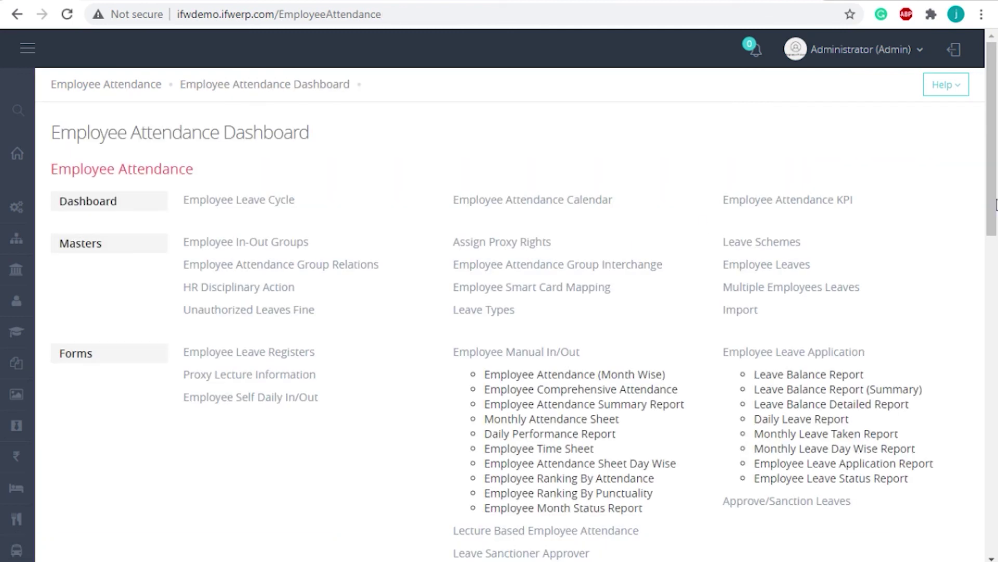
pyautogui.scroll(-1, 997, 319)
pyautogui.scroll(-4, 997, 319)
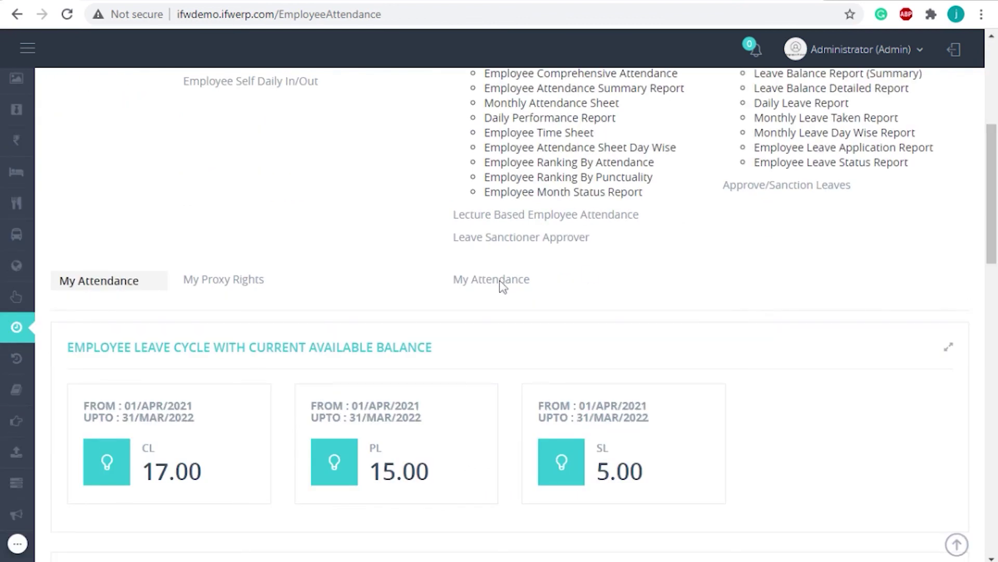
pyautogui.click(481, 287)
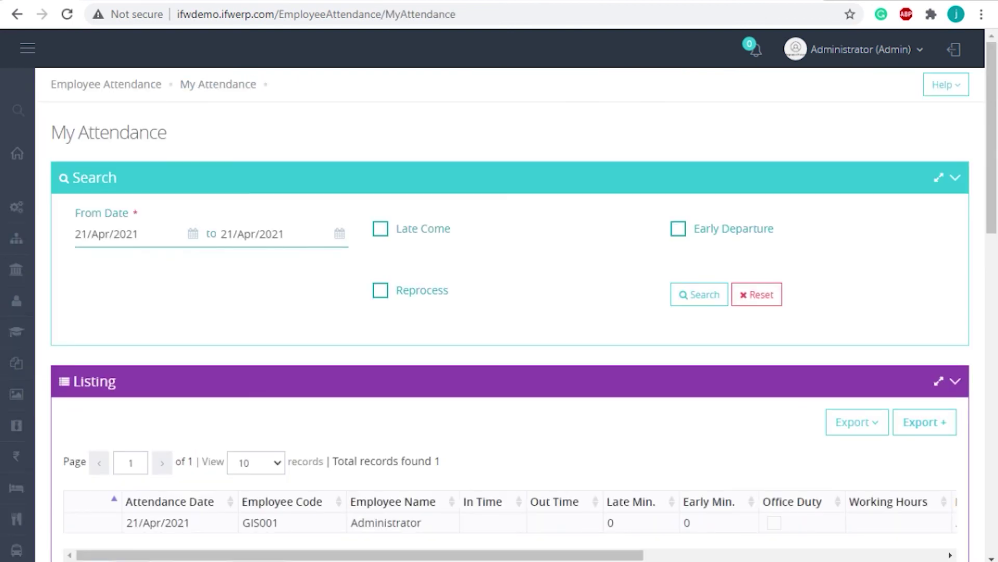
# Step: Set the attendance search's From Date to 01/Jan/2021 and search for records up to 21/Apr/2021
pyautogui.moveTo(995, 161); pyautogui.dragTo(995, 215)
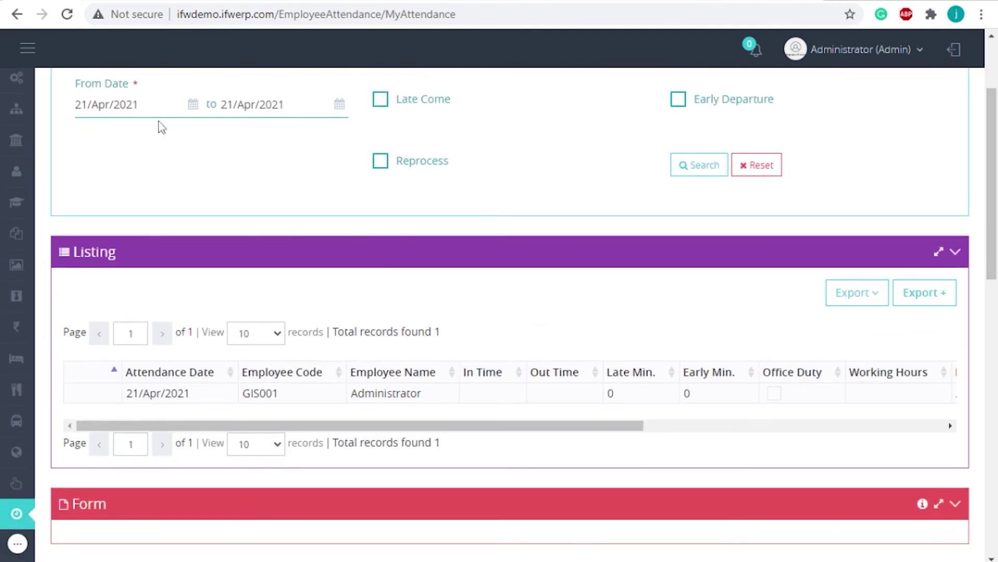
pyautogui.click(130, 104)
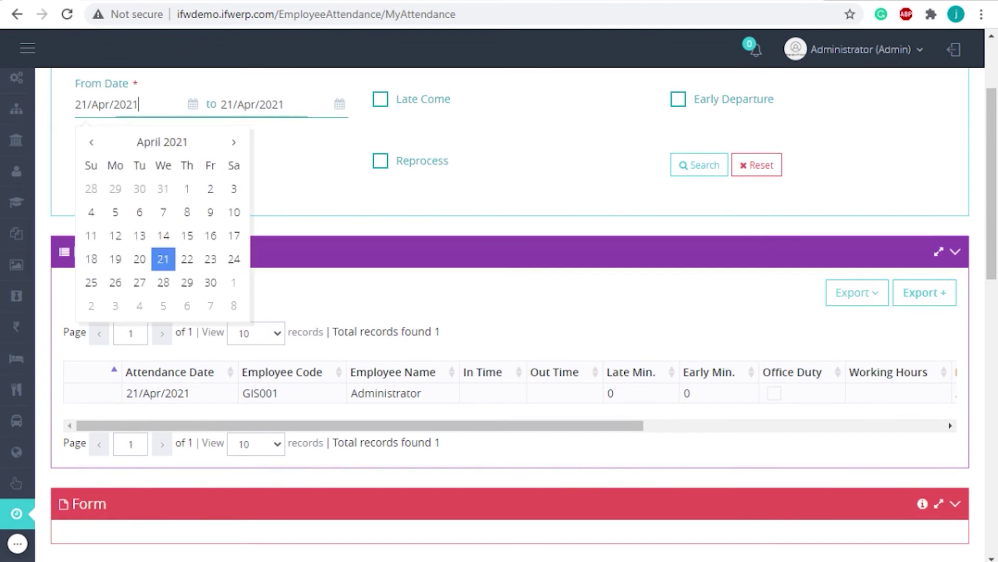
pyautogui.click(151, 155)
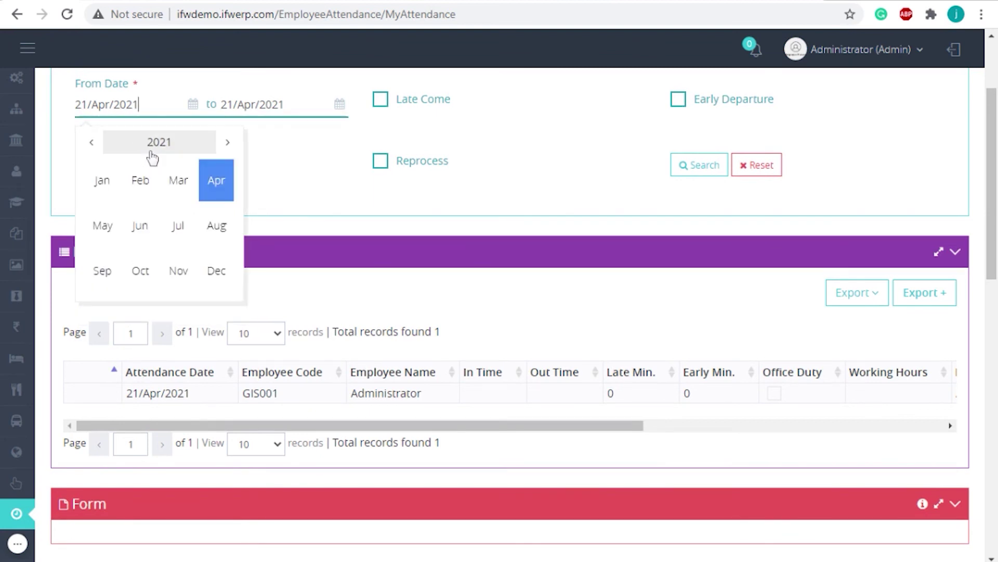
pyautogui.click(109, 187)
pyautogui.click(210, 188)
pyautogui.click(699, 165)
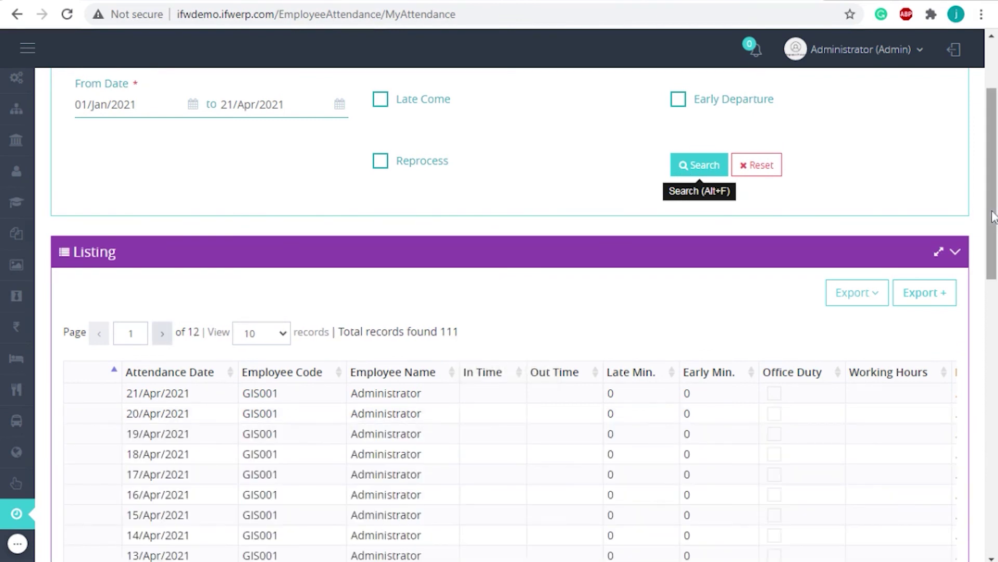
# Step: Set the My Attendance listing to show 150 records per page
pyautogui.moveTo(993, 216); pyautogui.dragTo(994, 322)
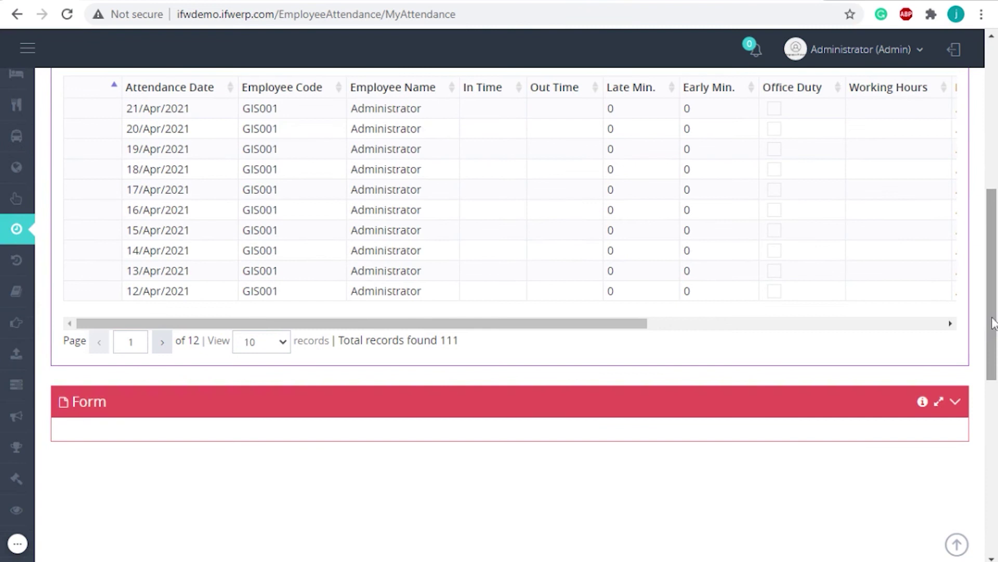
pyautogui.click(280, 357)
pyautogui.click(273, 424)
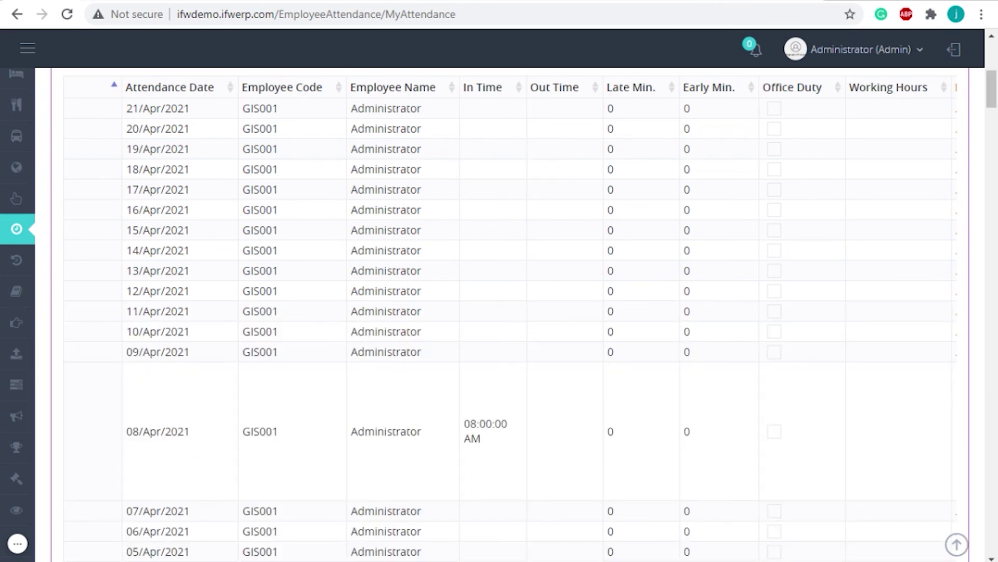
# Step: Change the attendance search's From Date to 01/Apr/2021 and search again
pyautogui.moveTo(992, 103); pyautogui.dragTo(993, 60)
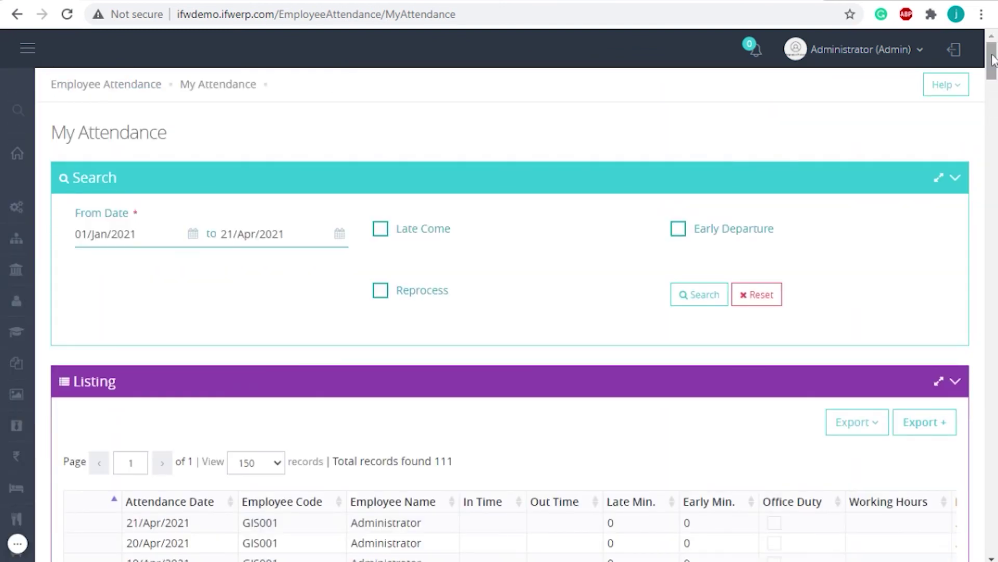
pyautogui.click(123, 234)
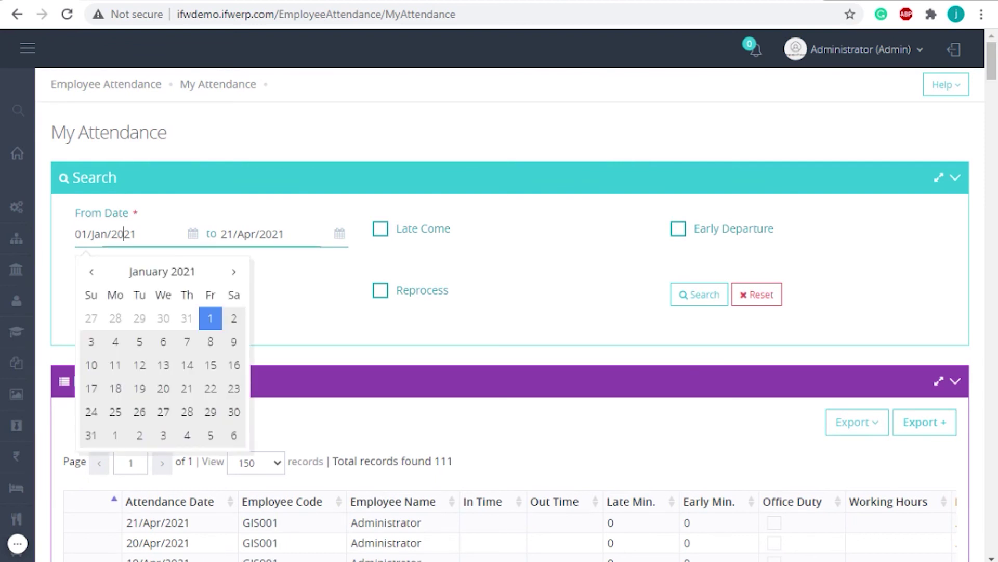
pyautogui.click(178, 274)
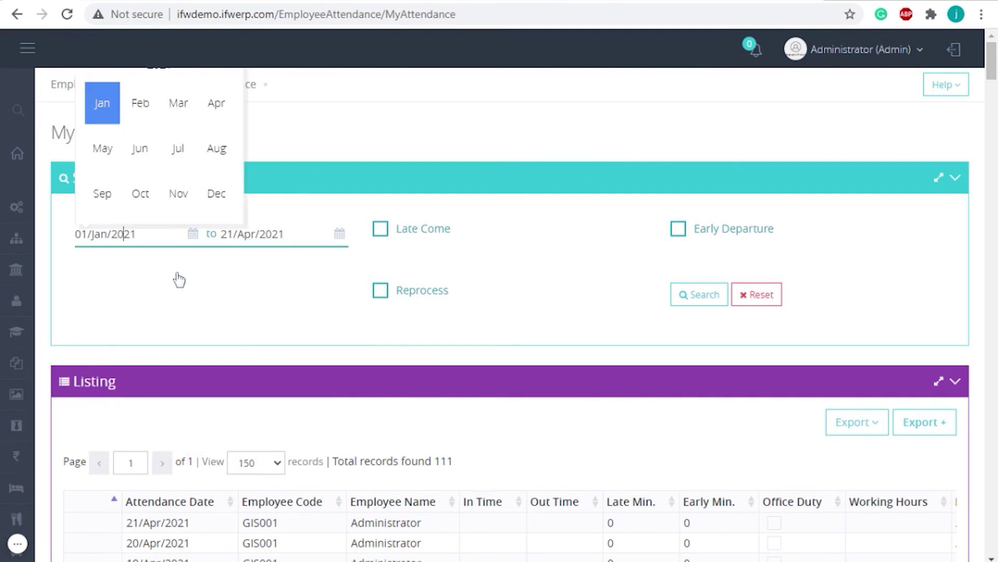
pyautogui.click(209, 116)
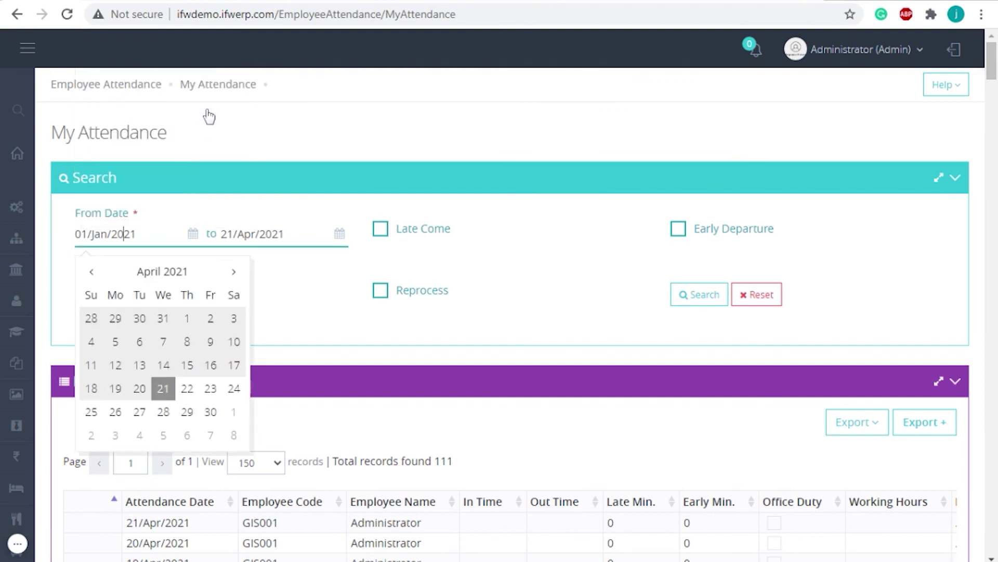
pyautogui.click(185, 323)
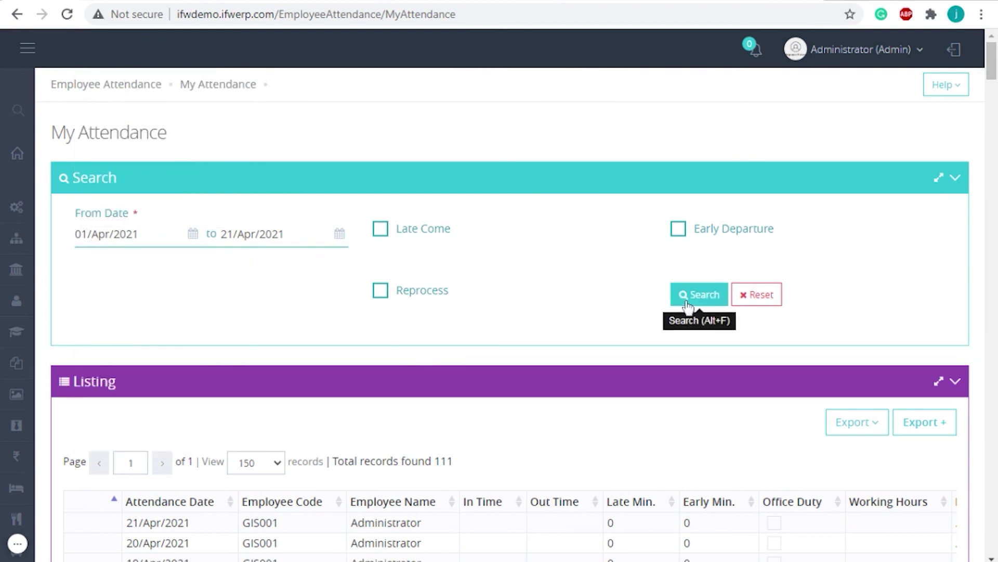
# Step: Review the April attendance listing down to 01/Apr/2021 and go back to the Employee Attendance dashboard
pyautogui.moveTo(993, 78); pyautogui.dragTo(993, 106)
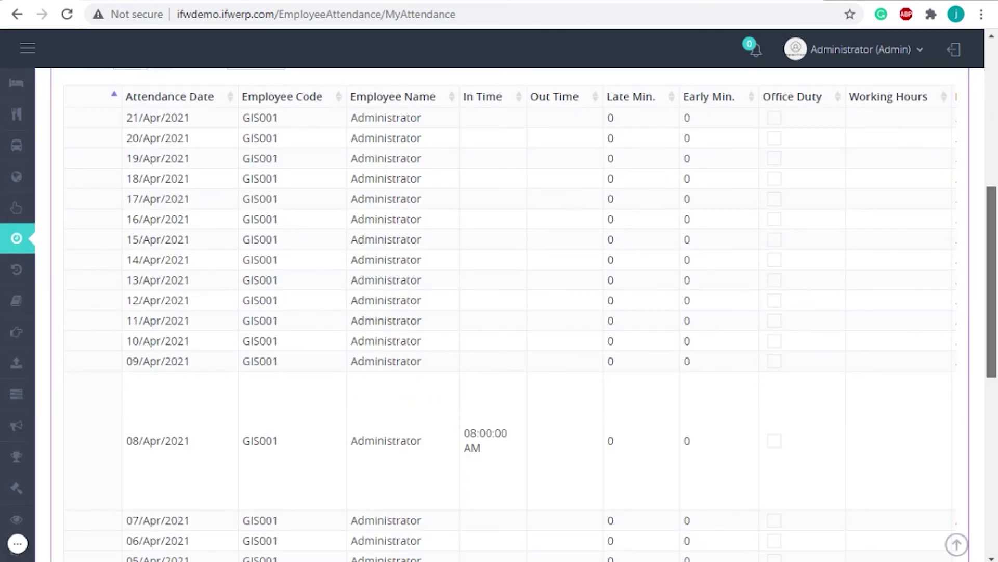
pyautogui.scroll(-2, 994, 136)
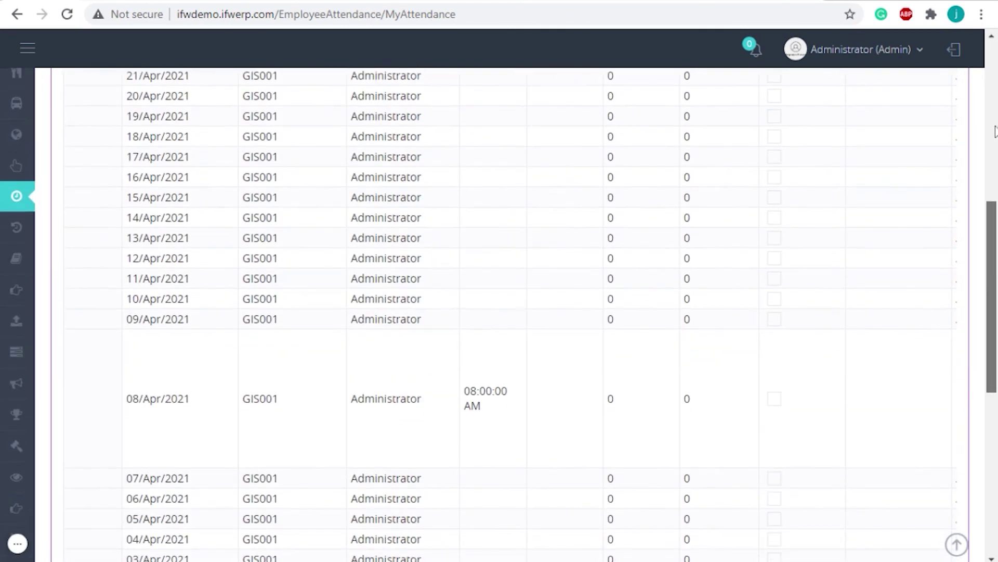
pyautogui.scroll(-4, 995, 136)
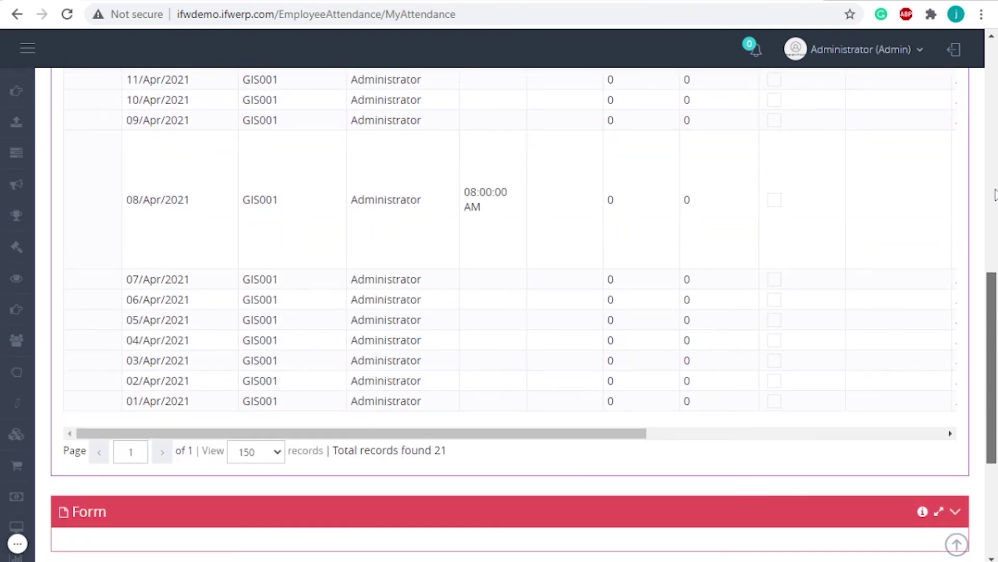
pyautogui.scroll(10, 987, 151)
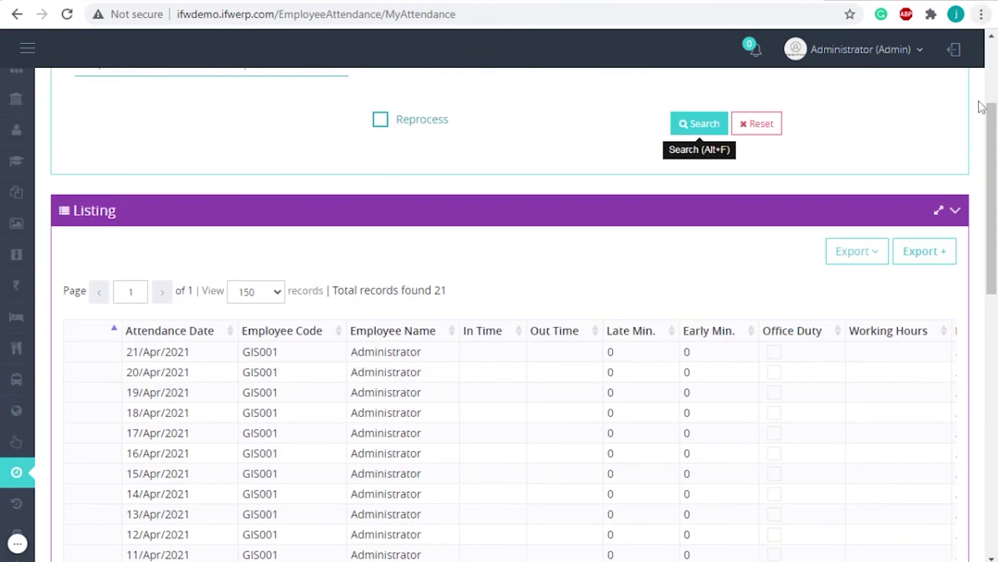
pyautogui.scroll(2, 994, 77)
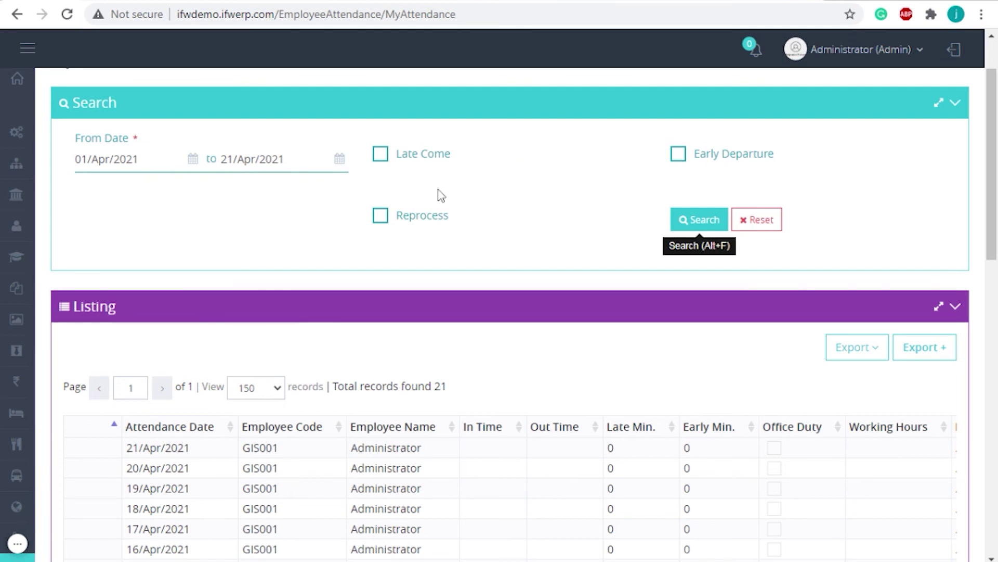
pyautogui.scroll(2, 995, 141)
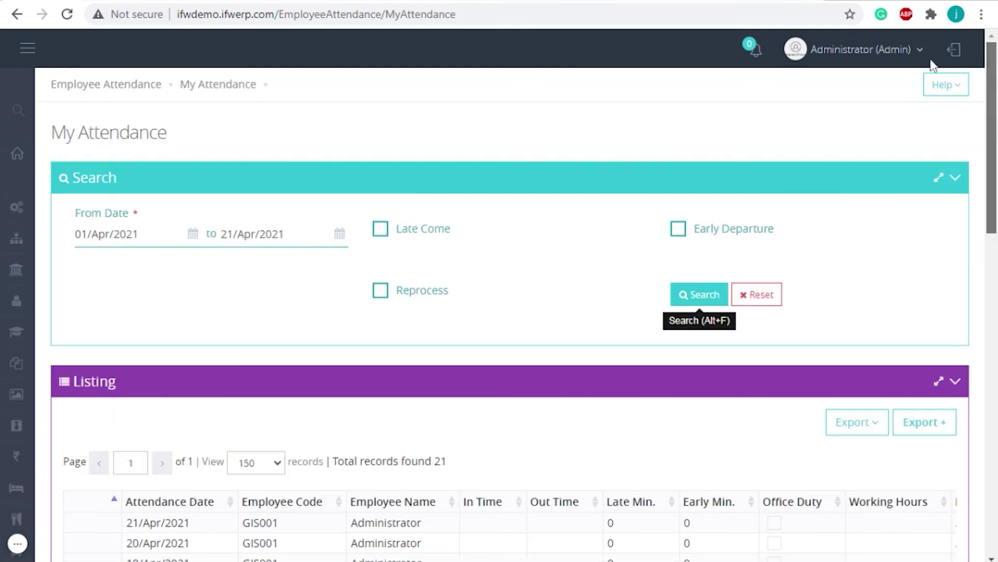
pyautogui.click(139, 89)
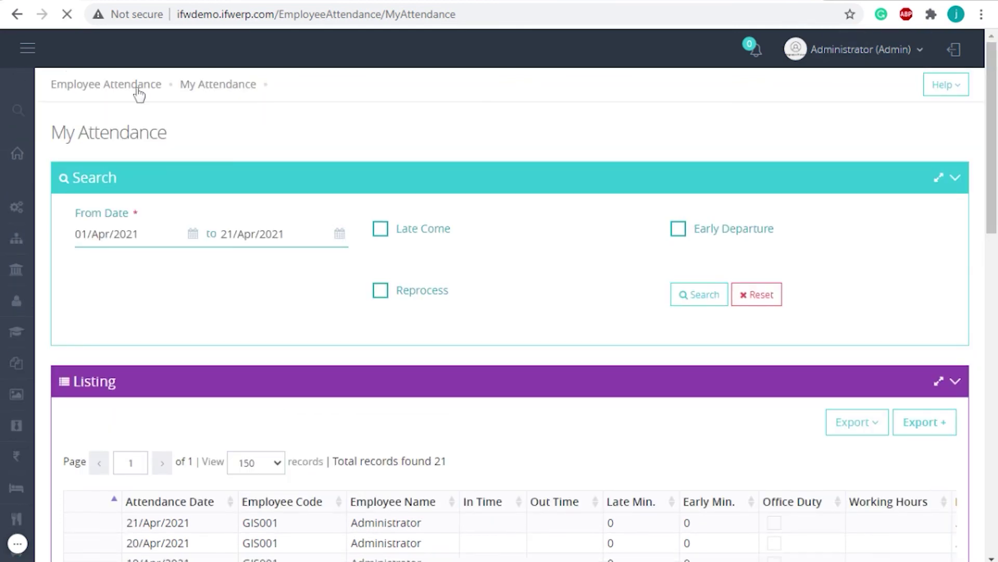